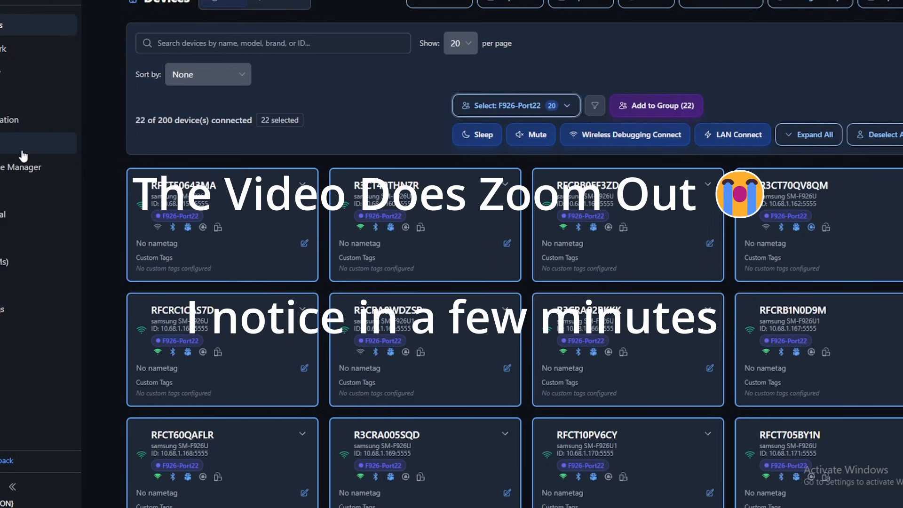
Open the settings and review the configured ADB, Scrcpy and Python paths.
click(27, 145)
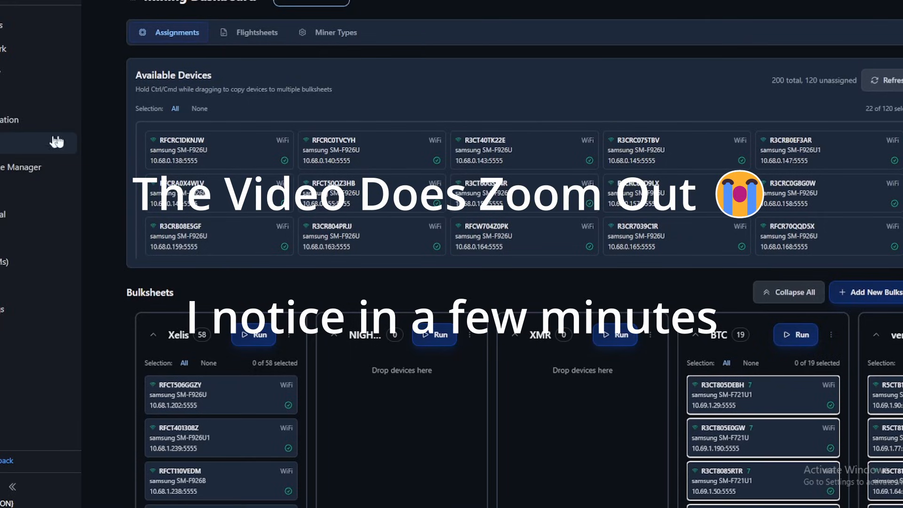
click(19, 312)
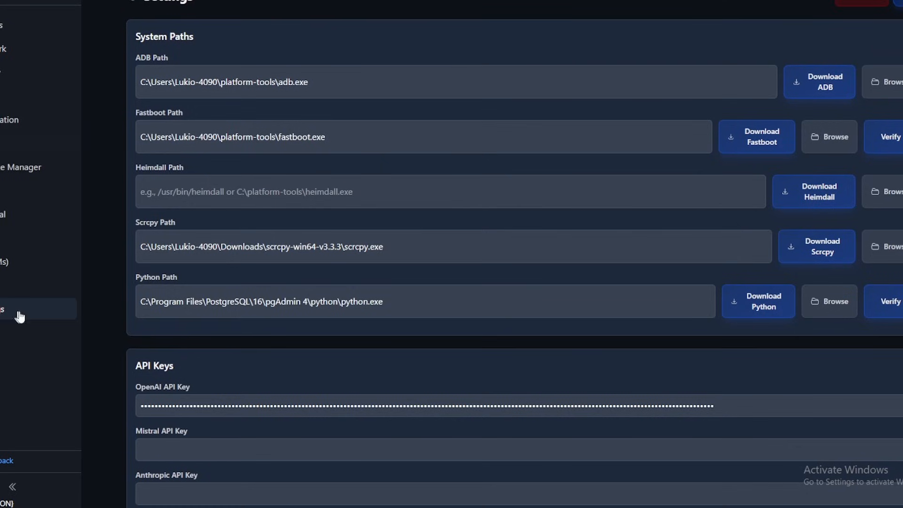
triple_click(377, 85)
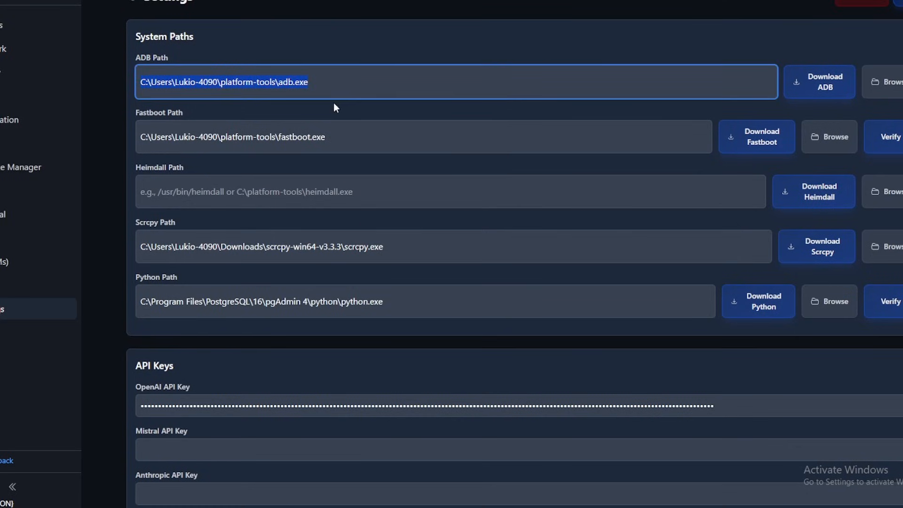
triple_click(466, 252)
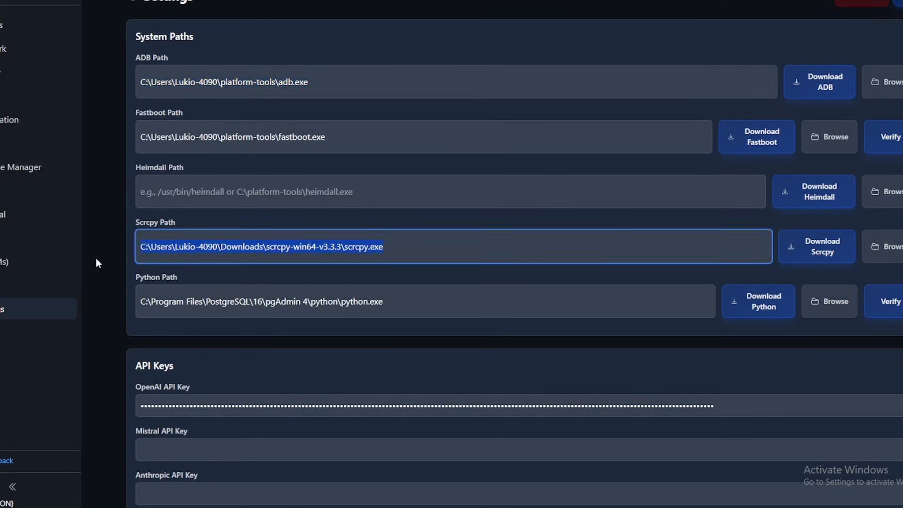
triple_click(422, 304)
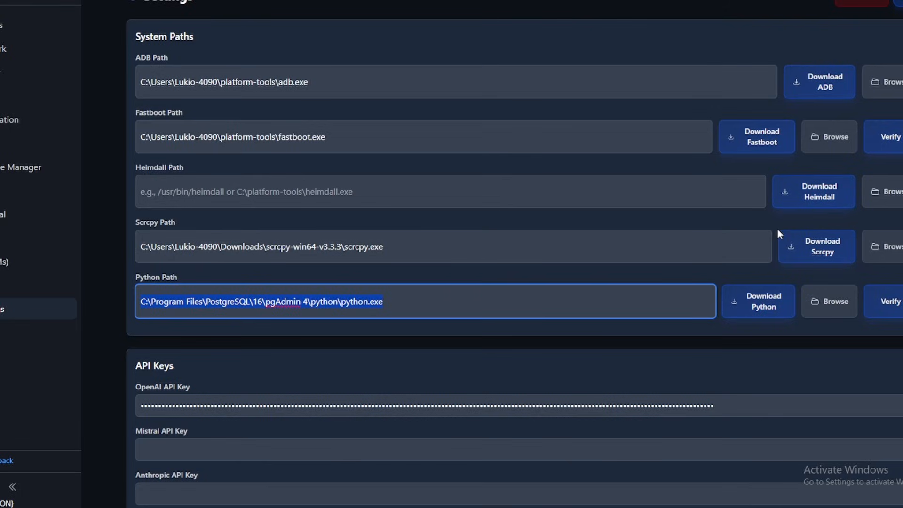
click(729, 340)
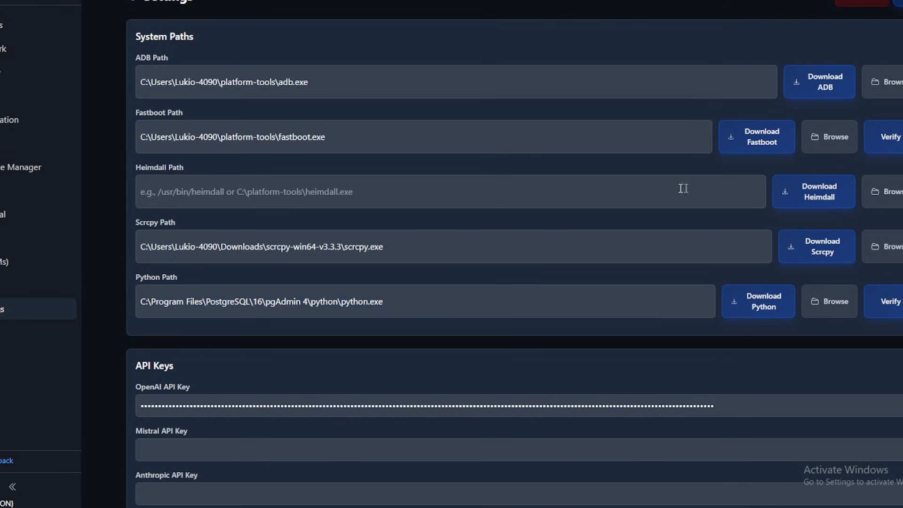
triple_click(446, 254)
Verify the configured Python path in the system paths and save the settings.
click(890, 302)
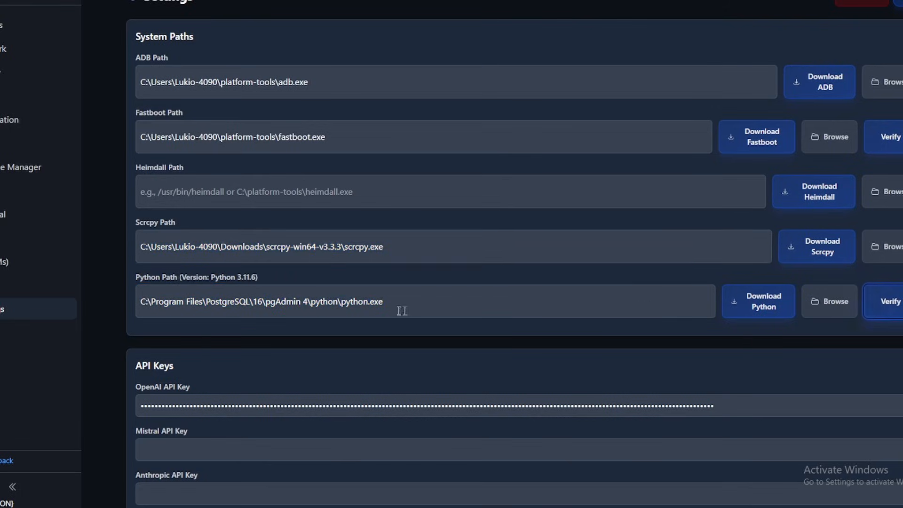
triple_click(142, 278)
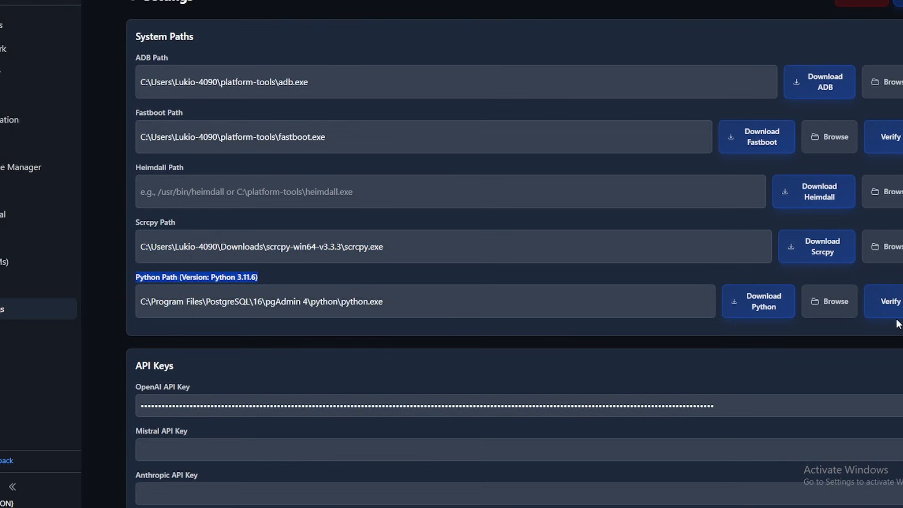
triple_click(581, 303)
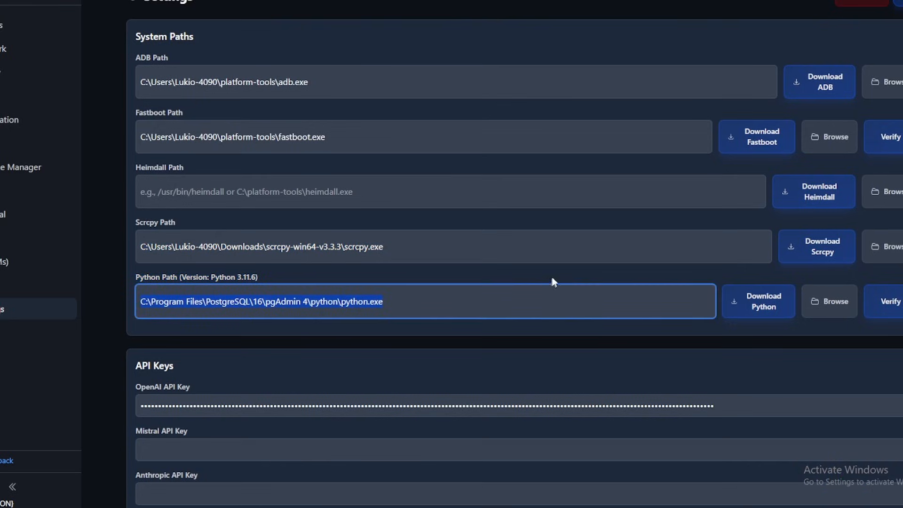
click(243, 283)
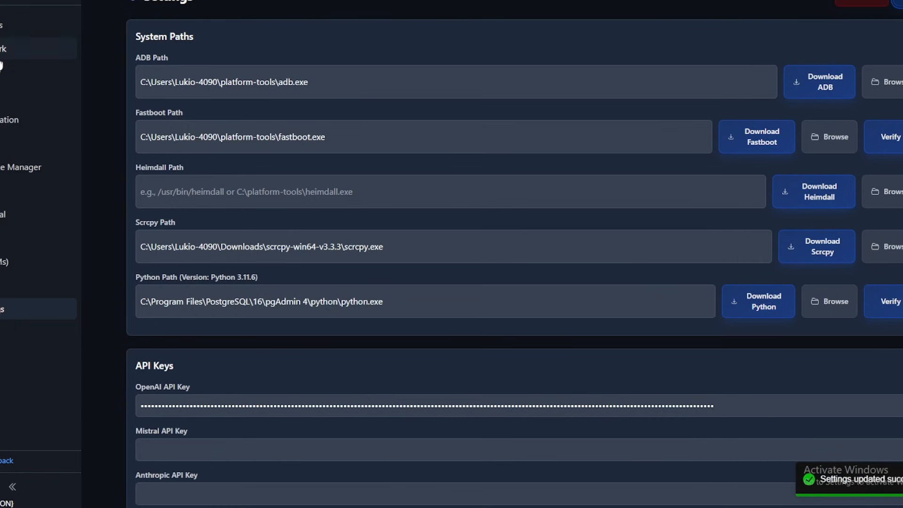
Open the devices list and look over the selected device cards.
click(1, 31)
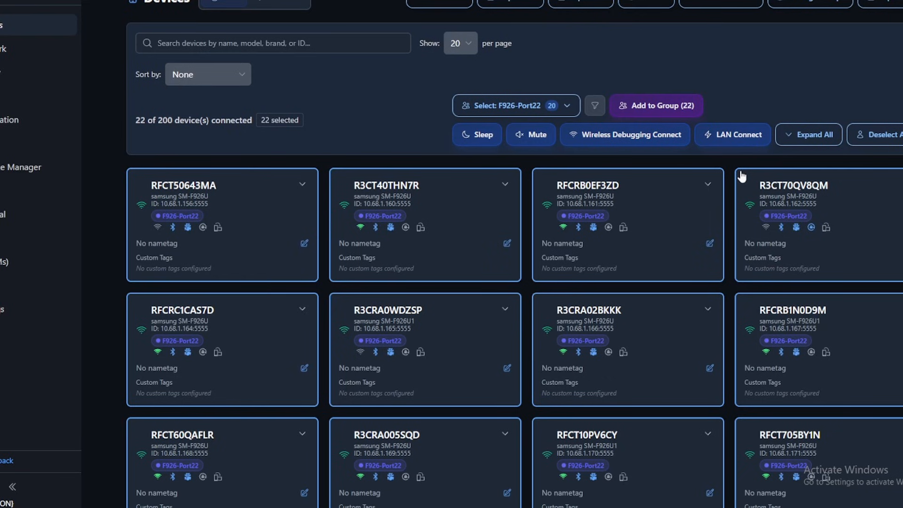
click(797, 134)
click(798, 134)
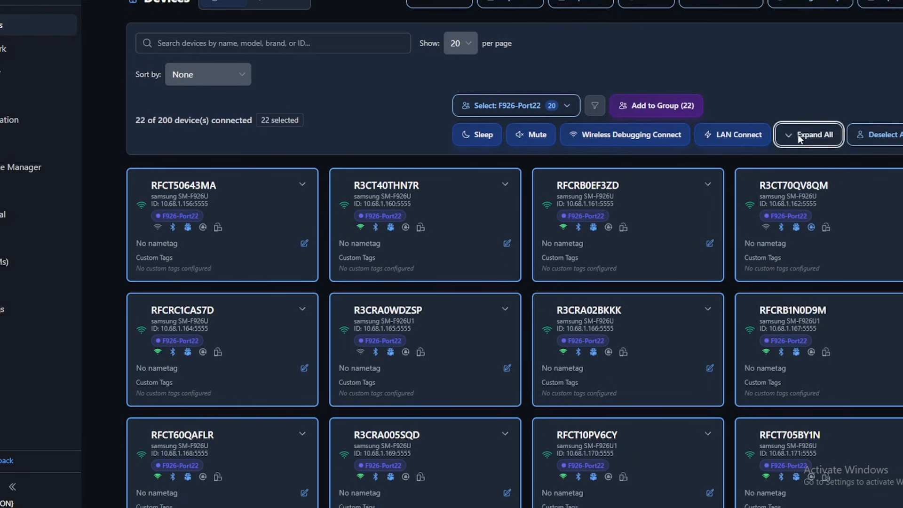
scroll(413, 312, down, 5)
scroll(740, 218, up, 4)
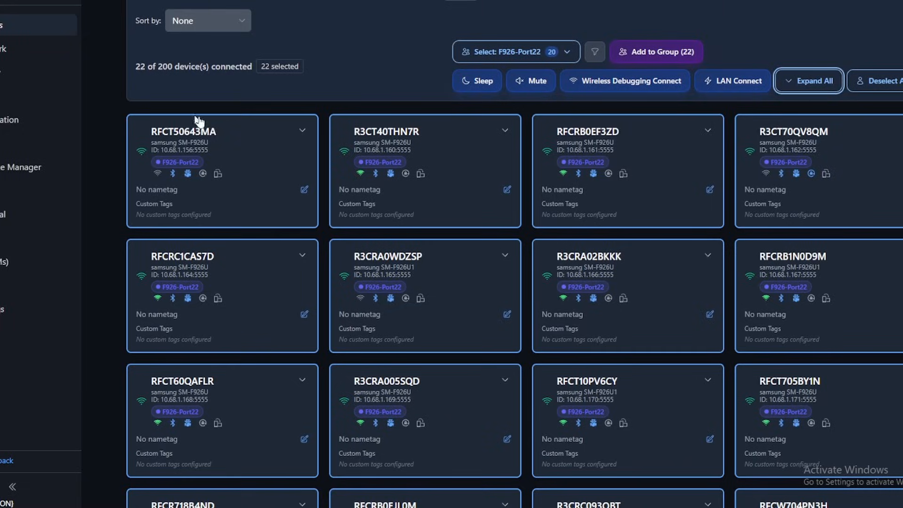
Mirror the screens of the 22 selected devices, and stop all mirroring sessions.
click(10, 101)
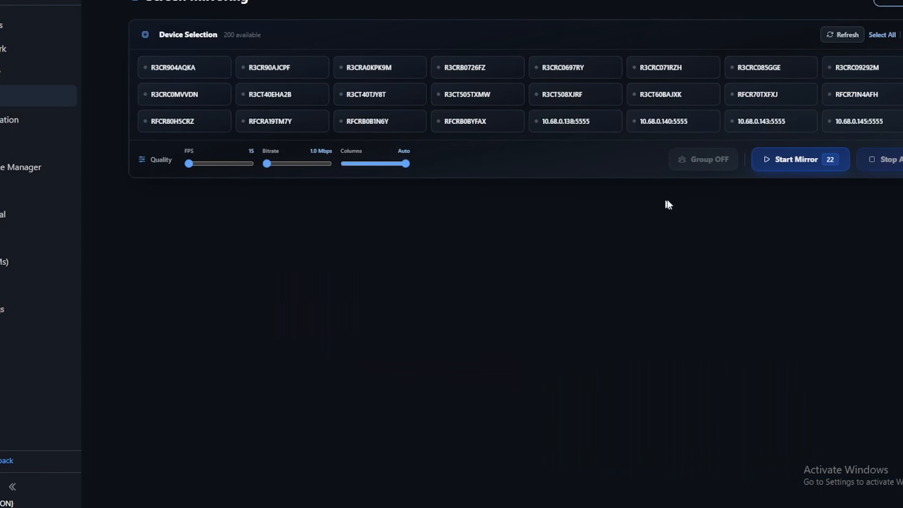
click(790, 159)
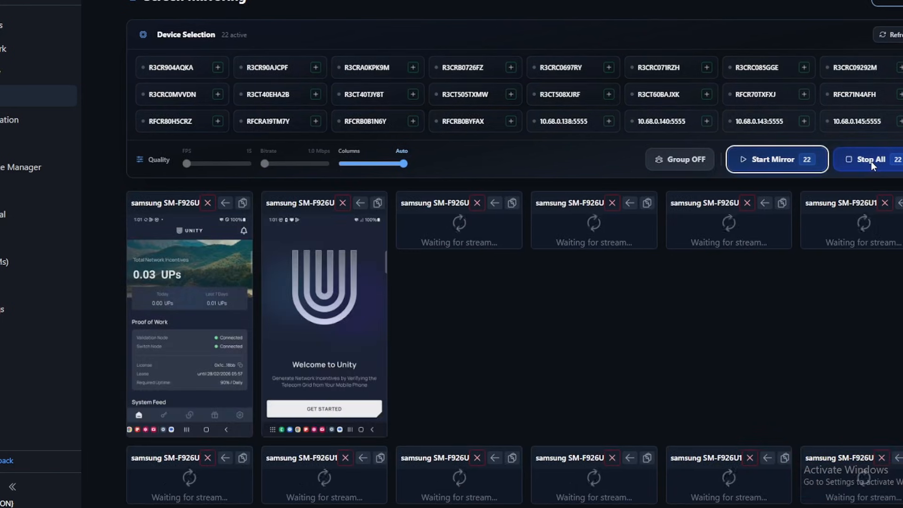
click(871, 161)
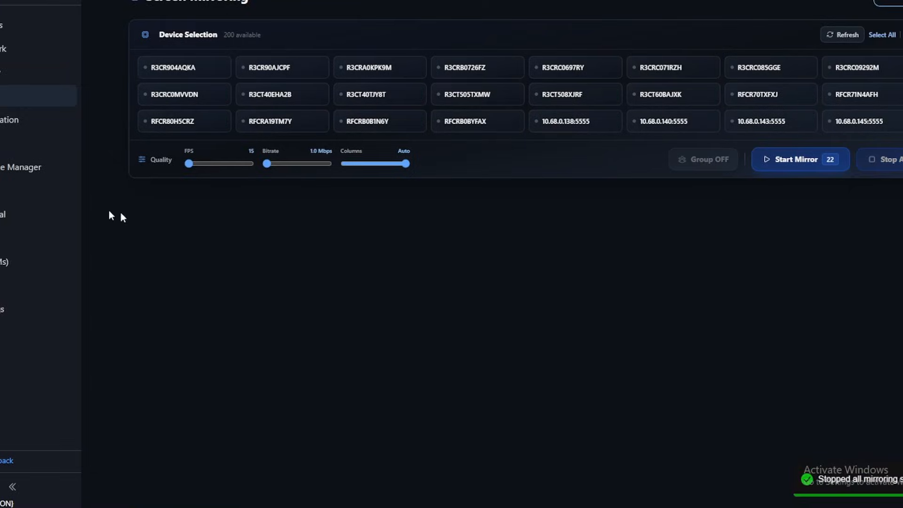
Open the XelisV3 miner type for editing from the mining dashboard's miner types.
click(29, 143)
click(304, 36)
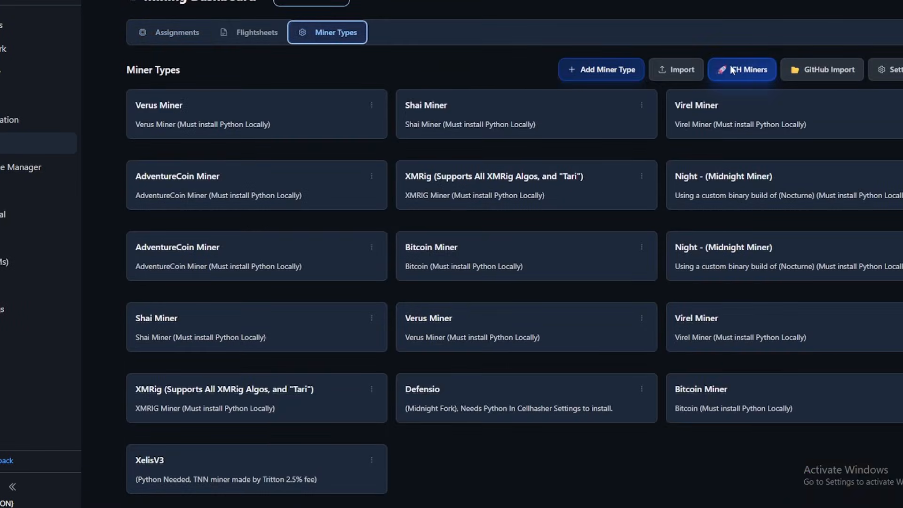
scroll(737, 94, down, 1)
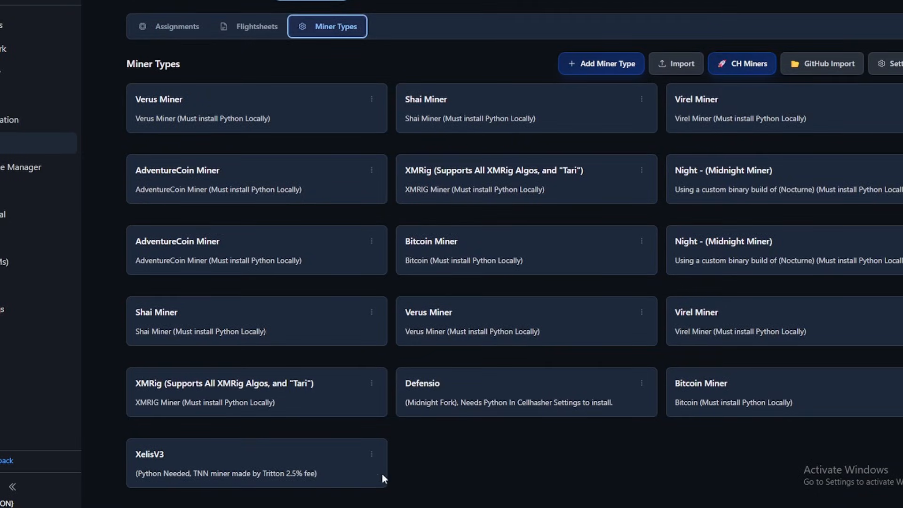
double_click(162, 452)
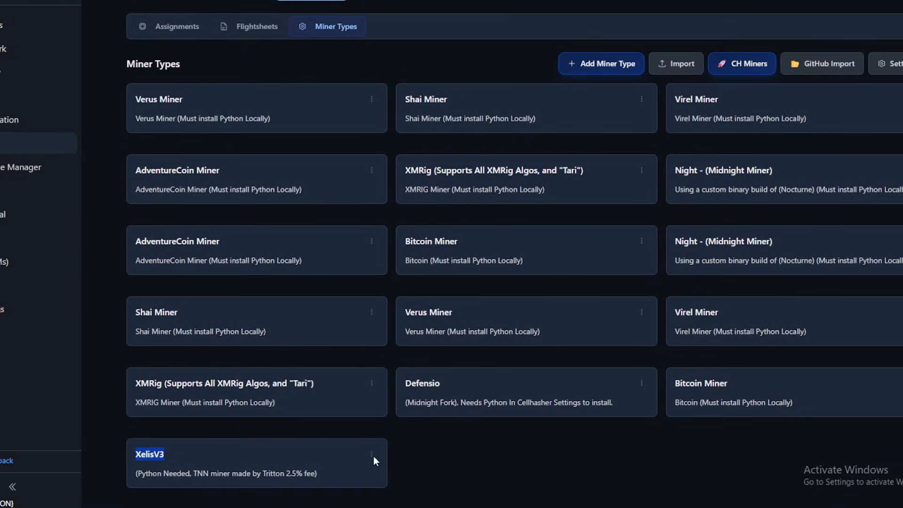
click(371, 455)
scroll(404, 452, down, 1)
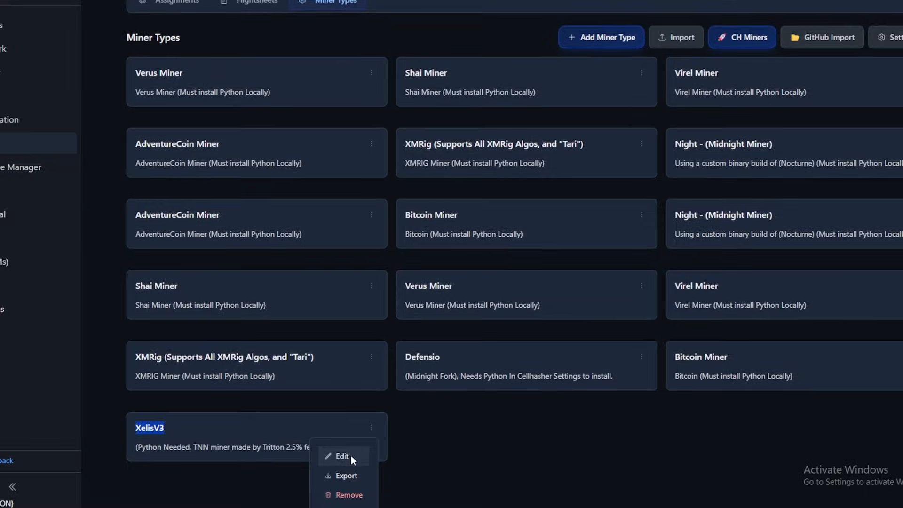
click(348, 456)
Read through the Python install script of the XelisV3 miner type.
scroll(369, 285, down, 8)
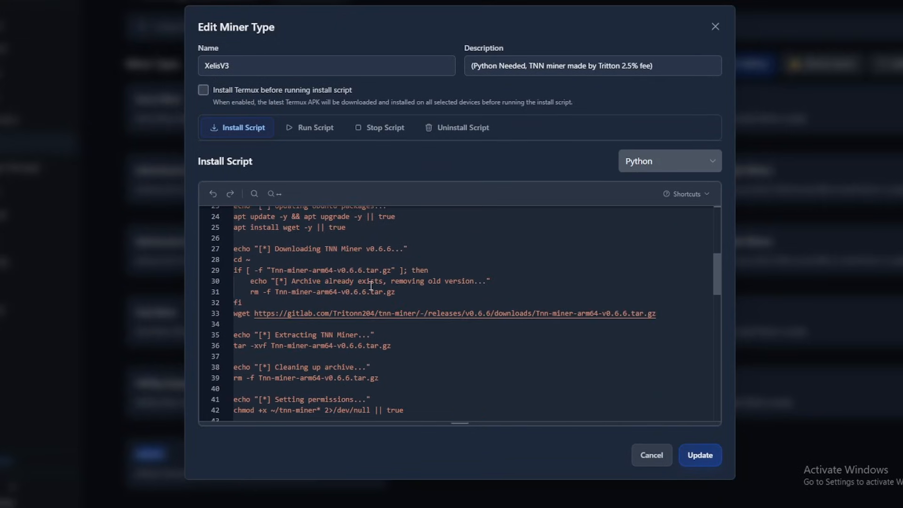
scroll(368, 285, down, 11)
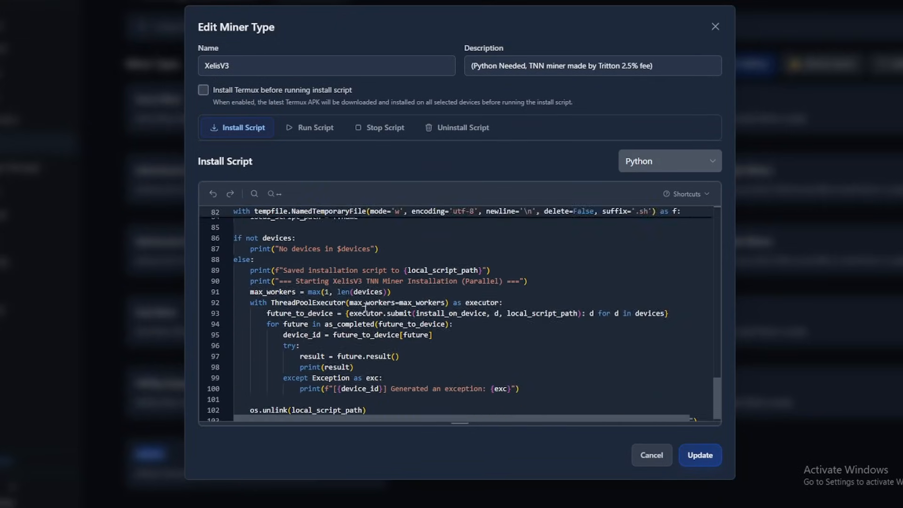
scroll(446, 343, up, 18)
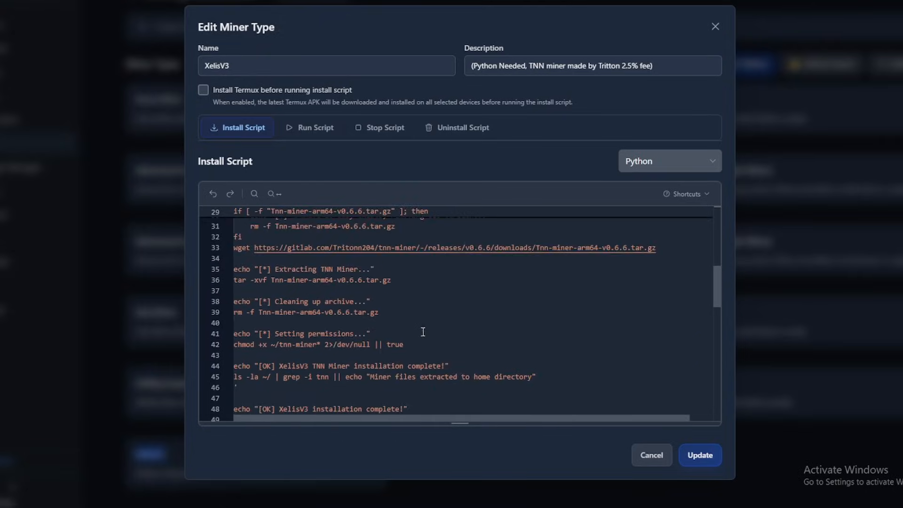
Examine the environment variable definitions in lines 4 to 11 of the XelisV3 run script, and close the miner type without updating it.
click(323, 126)
scroll(353, 275, down, 2)
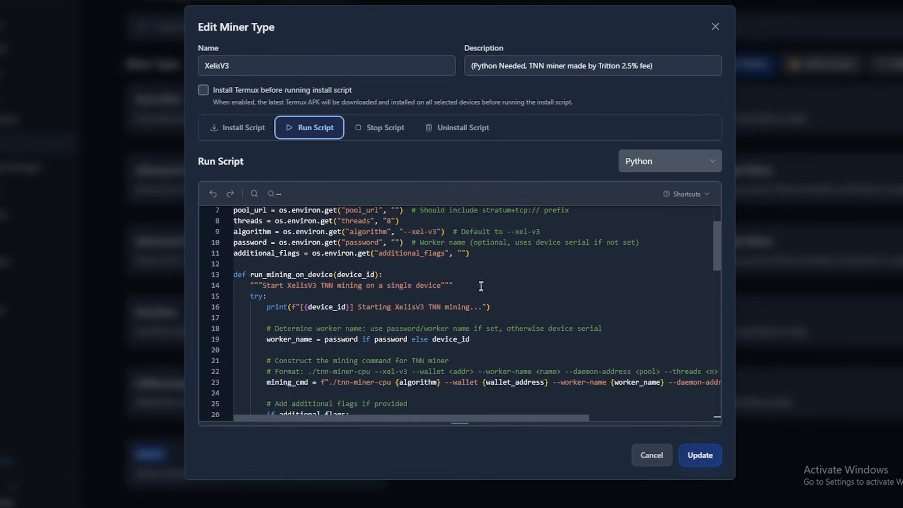
scroll(353, 275, up, 2)
drag(526, 323, 234, 244)
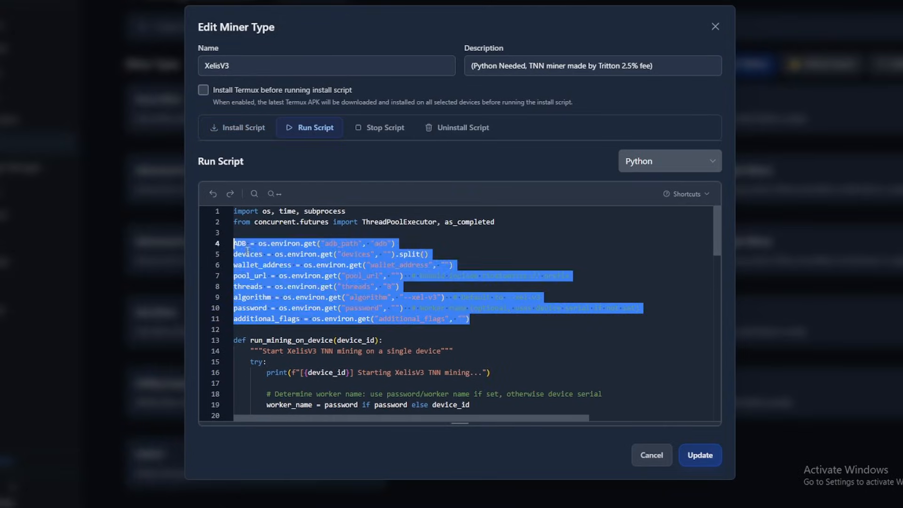
click(497, 324)
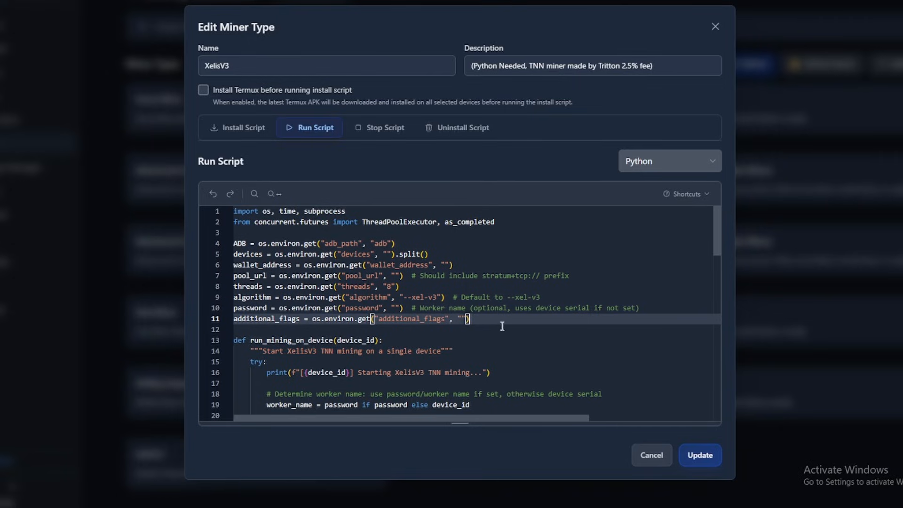
drag(502, 324, 231, 244)
click(473, 257)
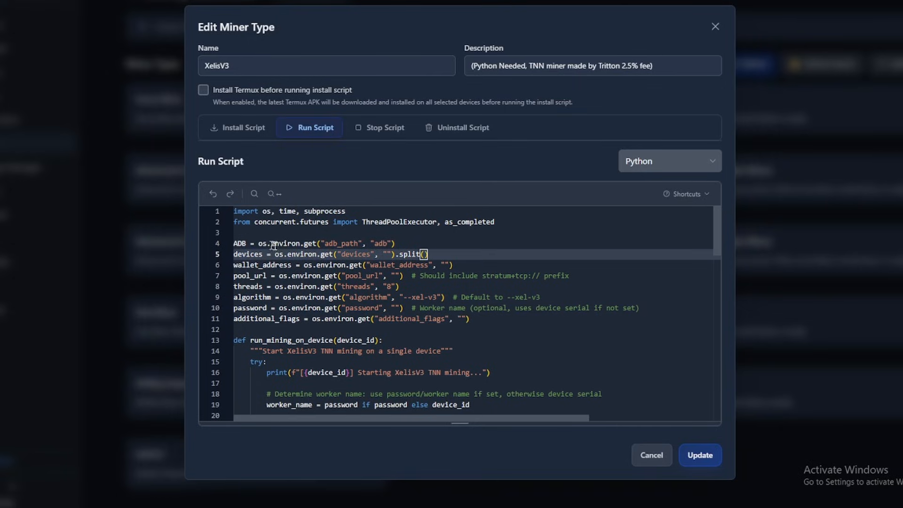
drag(471, 322, 234, 243)
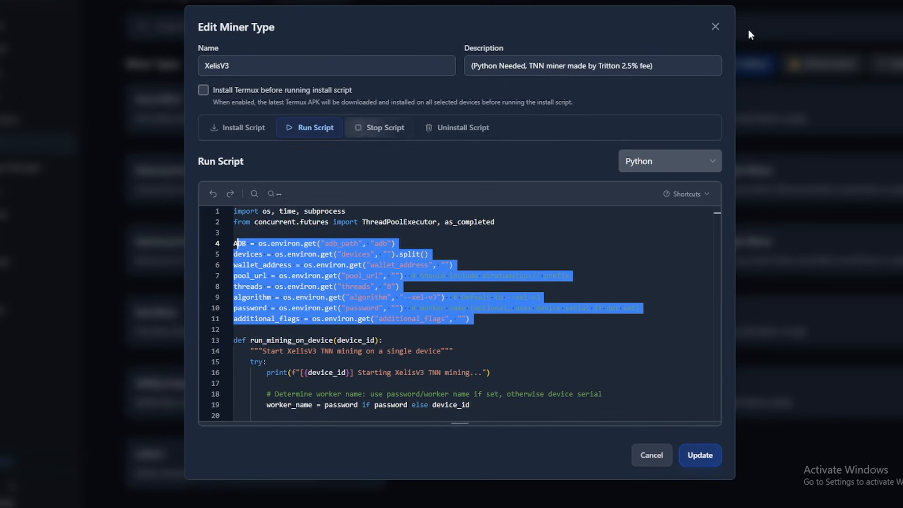
click(714, 26)
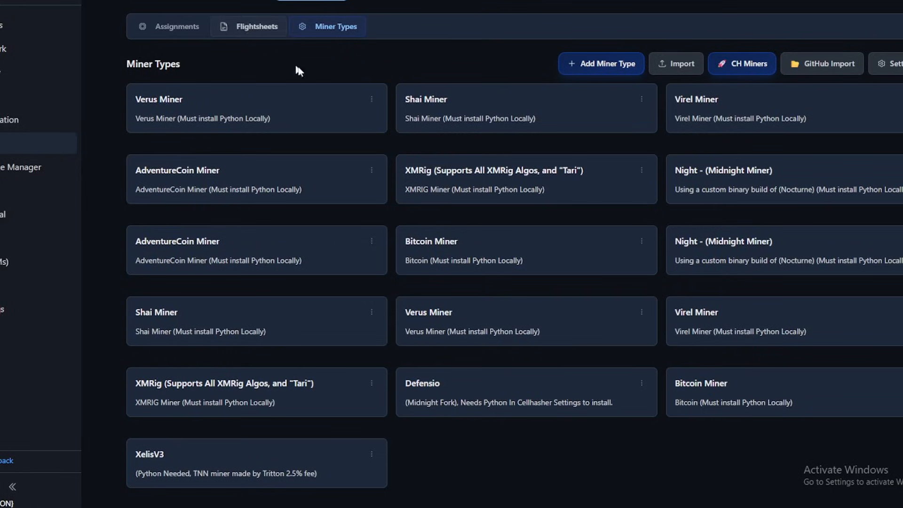
Look over the existing flightsheets on the mining dashboard.
click(278, 27)
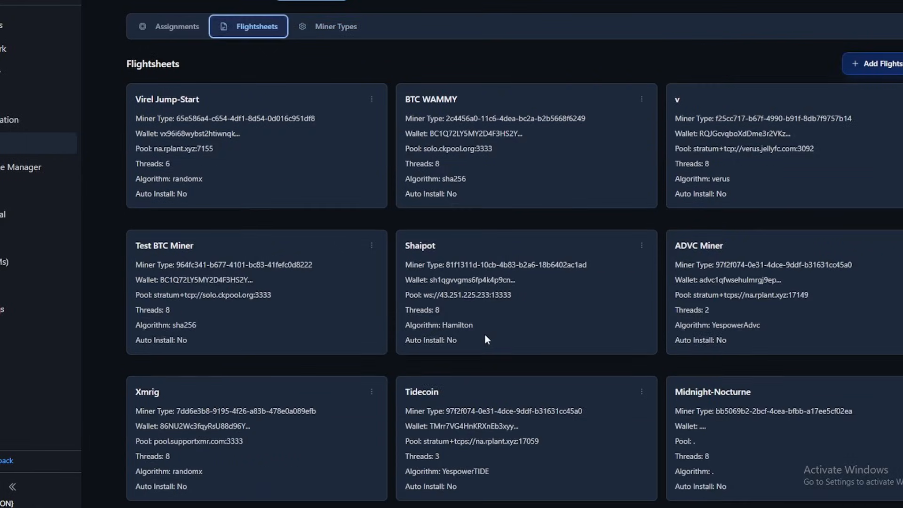
scroll(486, 339, down, 3)
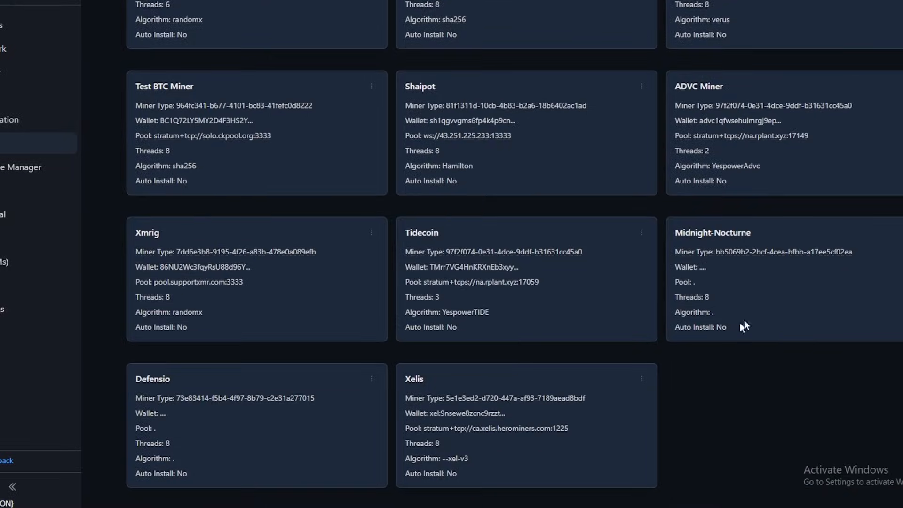
scroll(742, 324, up, 3)
Start a new flightsheet with XelisV3 as its miner type.
click(893, 71)
click(454, 112)
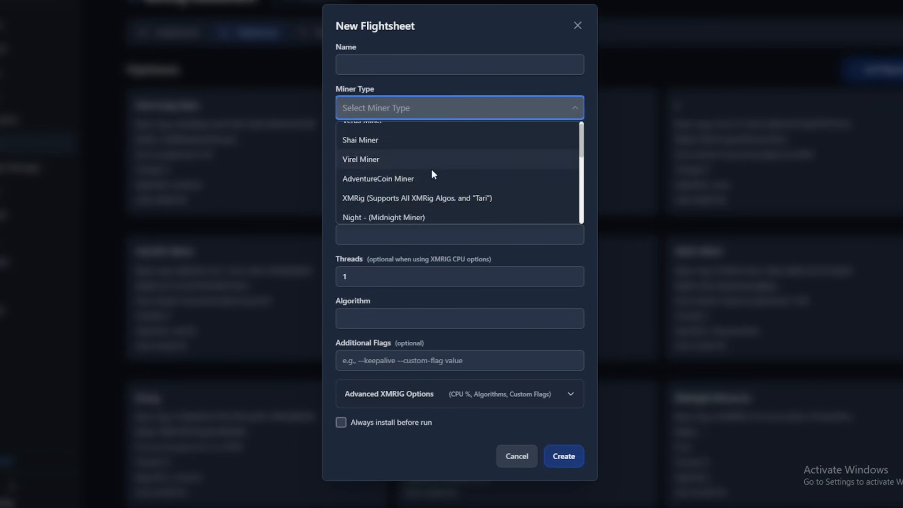
scroll(430, 169, down, 1)
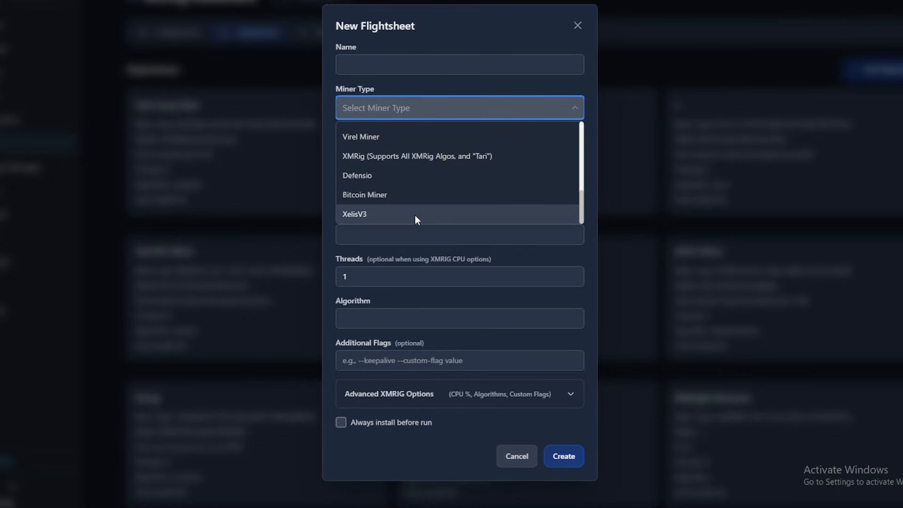
click(415, 215)
click(449, 154)
click(409, 65)
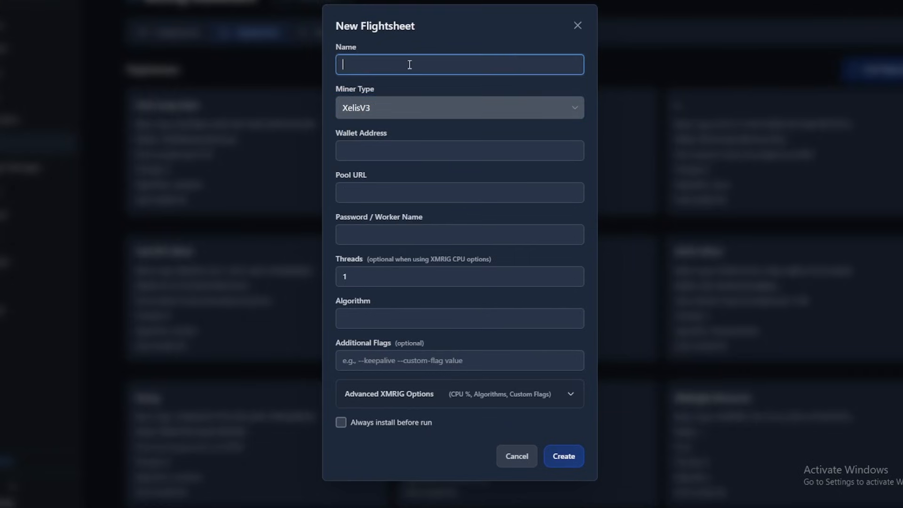
double_click(371, 279)
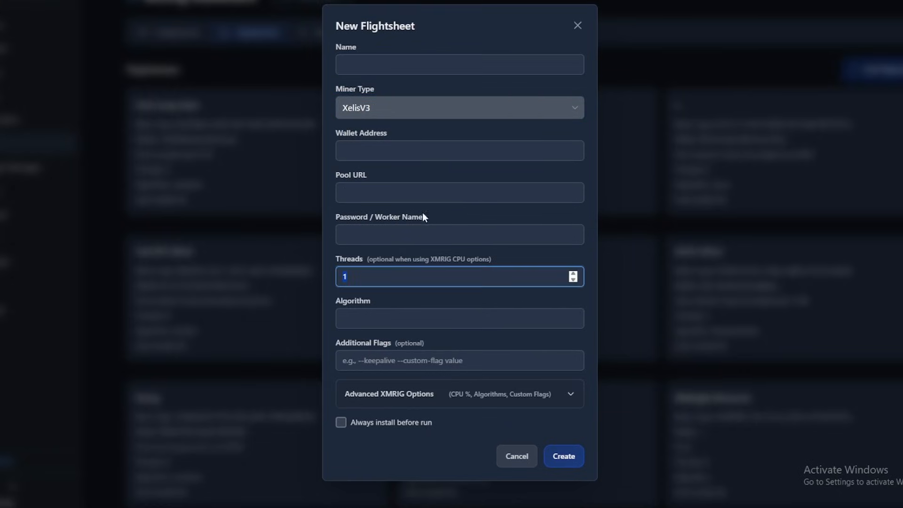
click(422, 233)
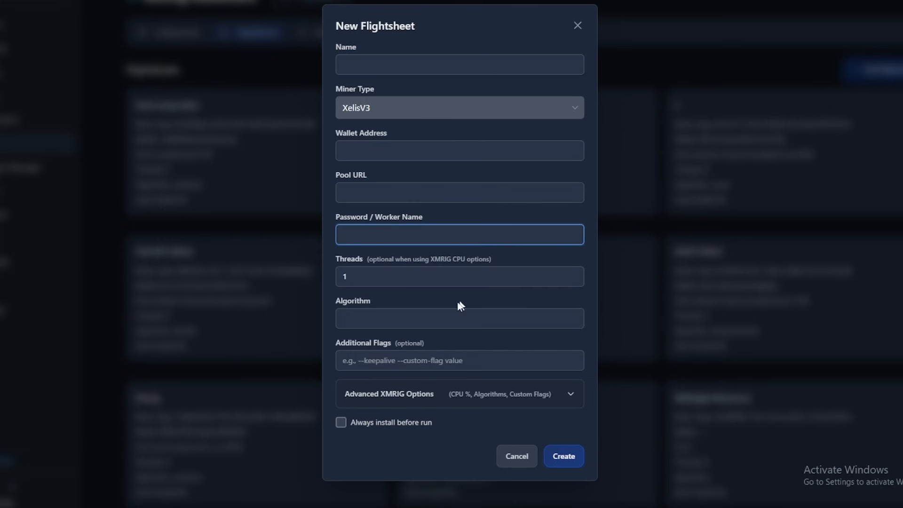
click(420, 317)
click(575, 24)
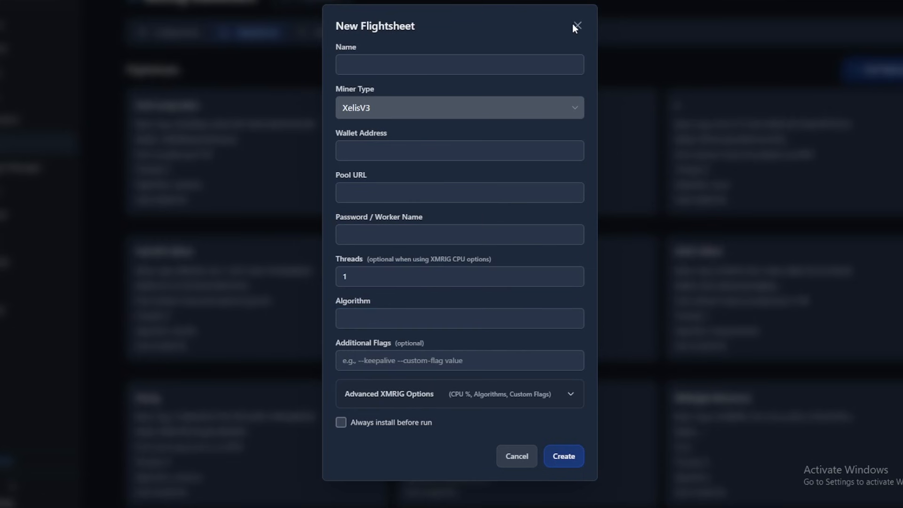
Open the existing Xelis flightsheet for editing and examine its pool URL.
scroll(611, 333, down, 3)
click(641, 379)
click(619, 406)
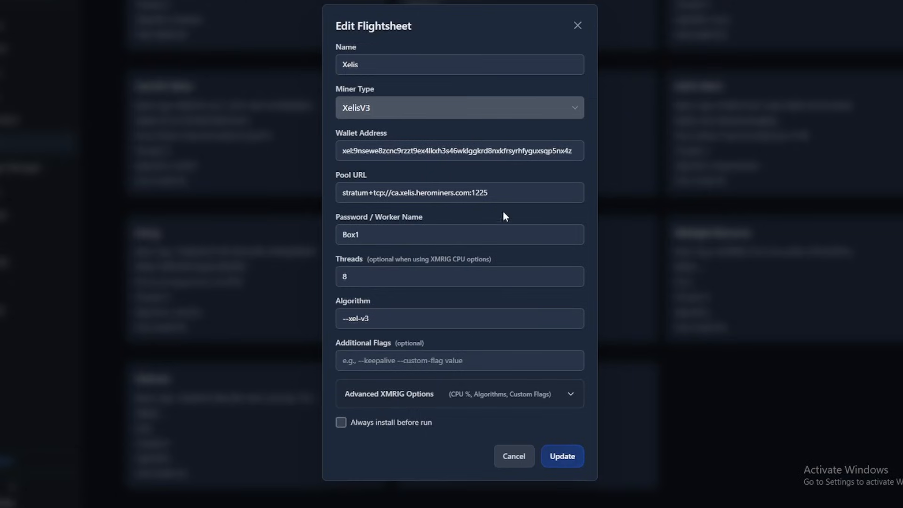
click(476, 193)
drag(496, 194, 261, 198)
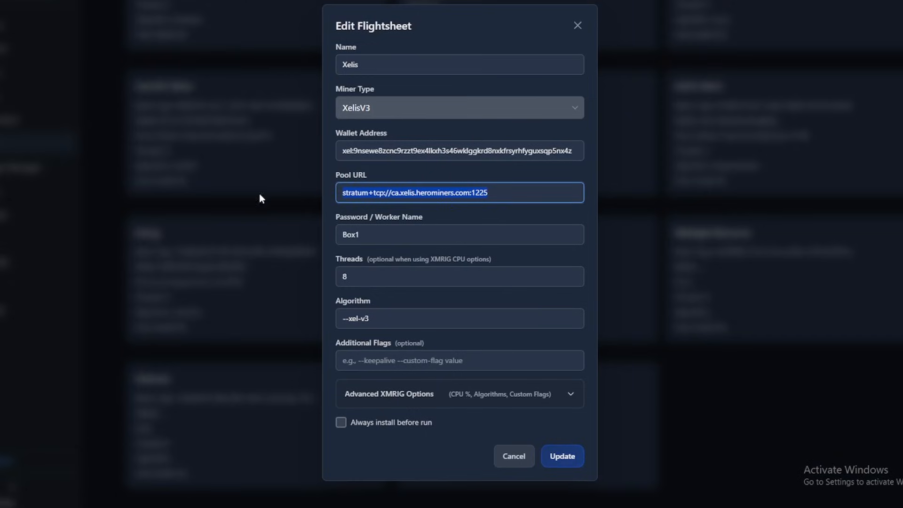
click(498, 199)
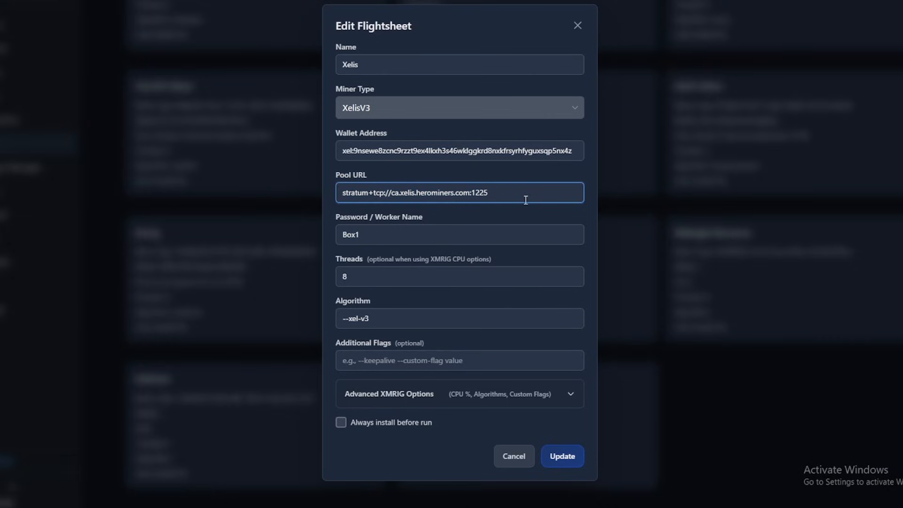
drag(529, 195, 331, 200)
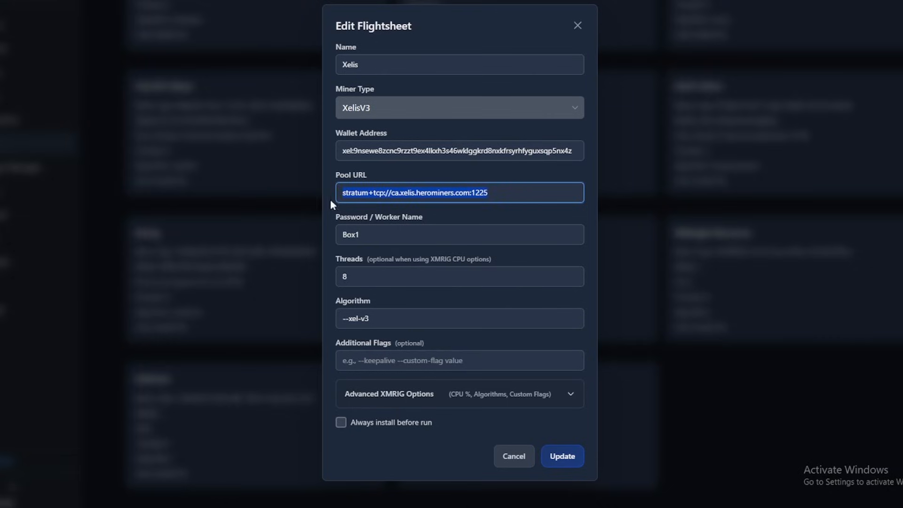
click(474, 187)
drag(505, 194, 378, 194)
click(459, 192)
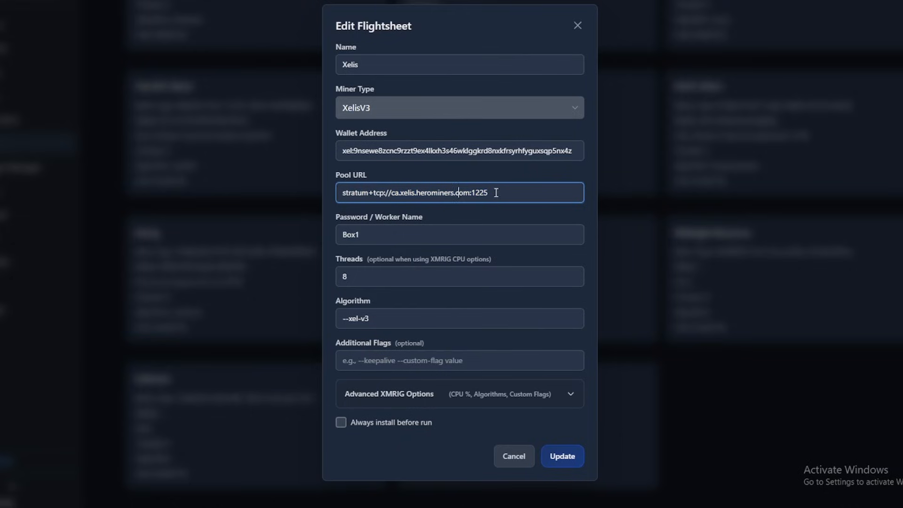
drag(496, 193, 296, 192)
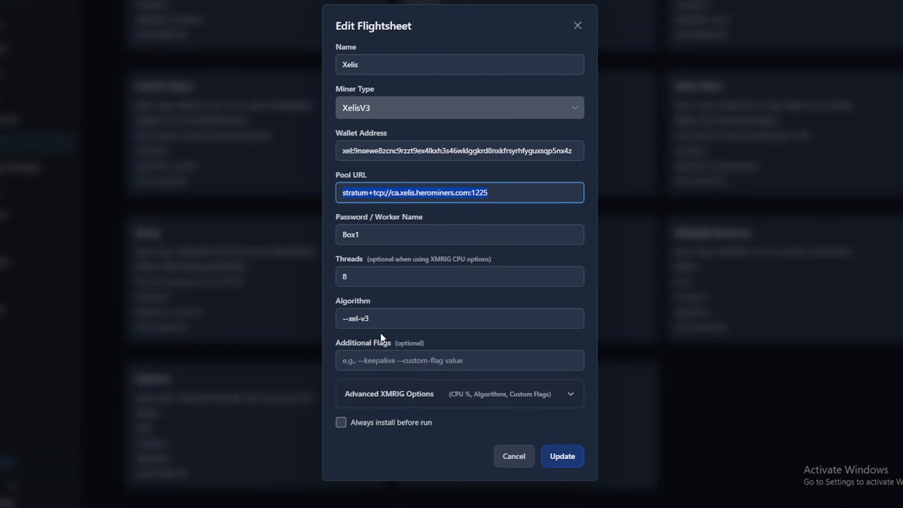
Examine the algorithm and wallet address of the Xelis flightsheet, and close it without updating.
drag(389, 324, 265, 309)
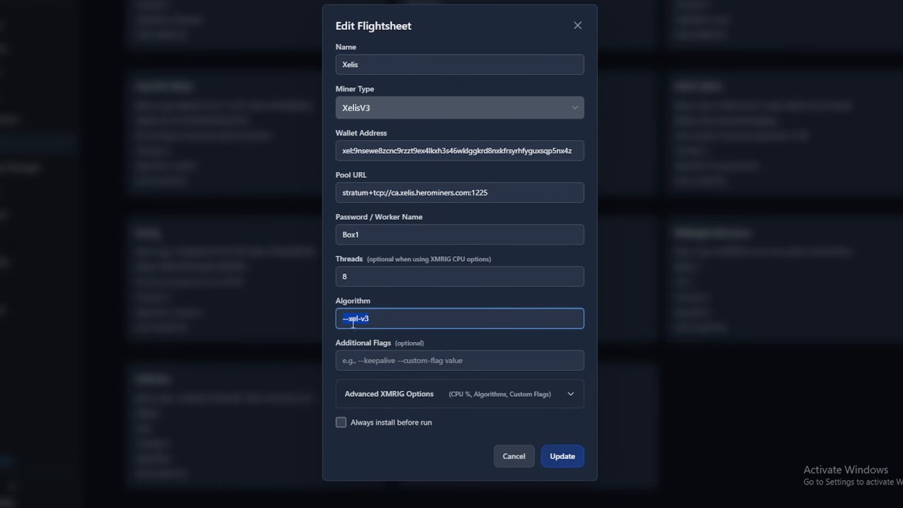
click(387, 320)
drag(397, 315, 265, 320)
click(459, 148)
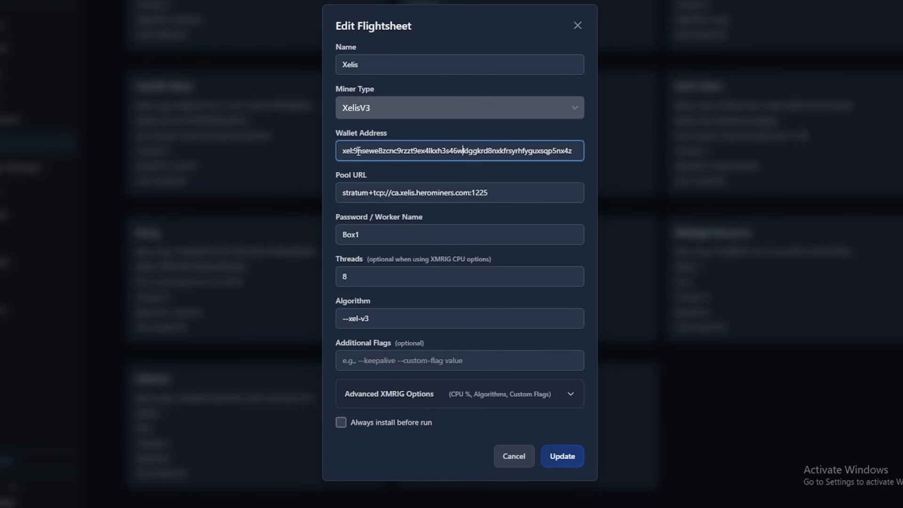
drag(354, 150, 337, 156)
click(533, 150)
click(577, 25)
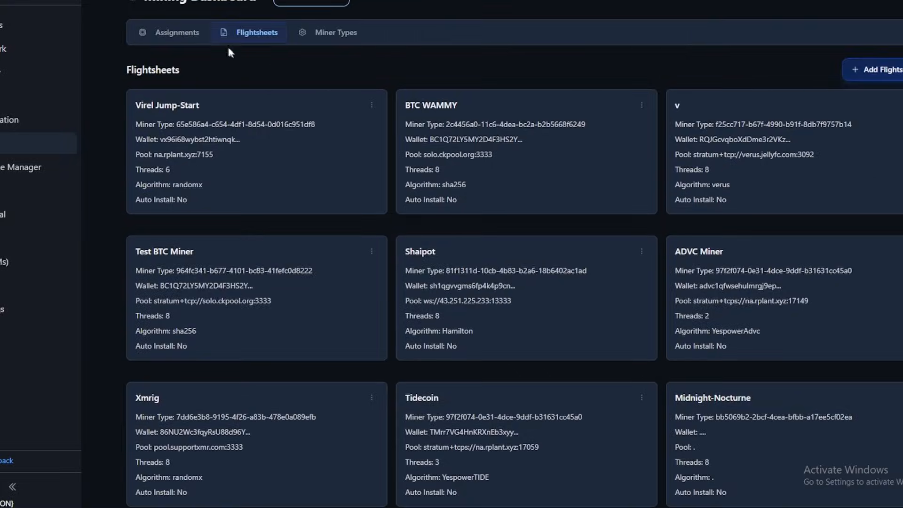
Create a new bulksheet named XelisV3-Box2 in the mining assignments, using the Xelis flightsheet.
click(177, 33)
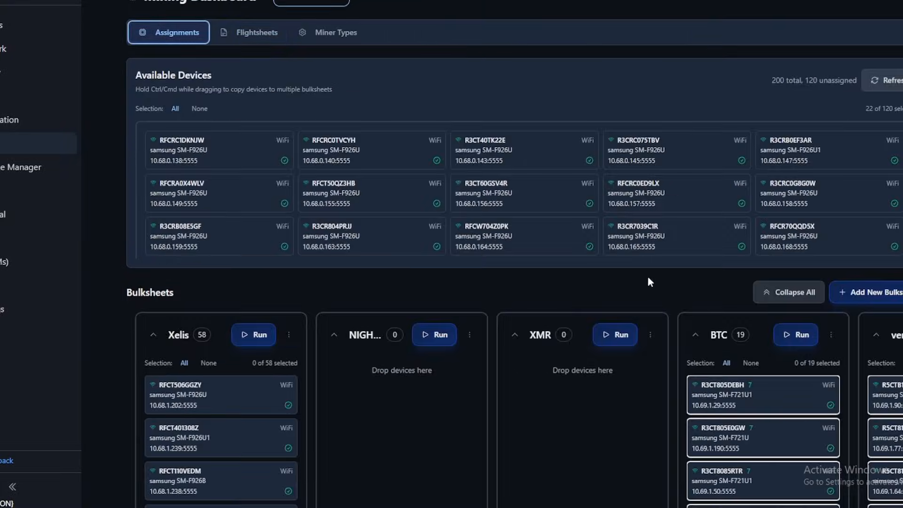
scroll(427, 270, down, 1)
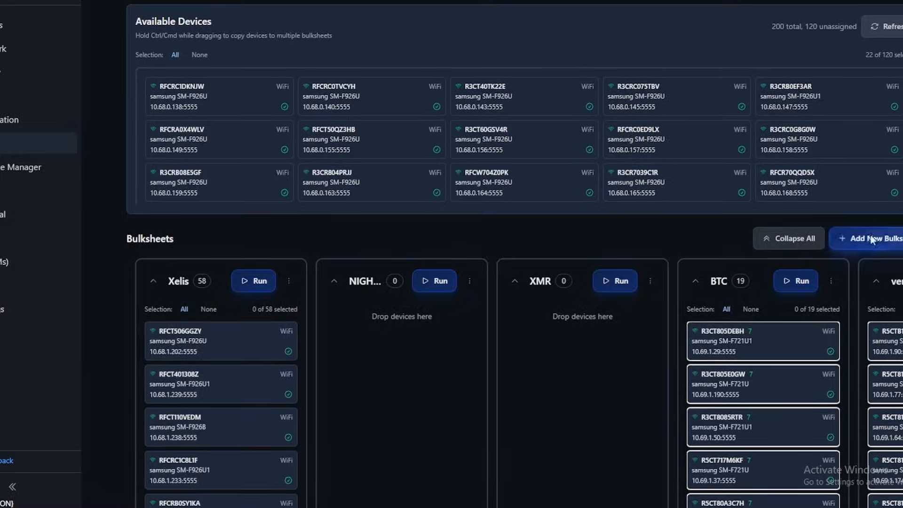
click(872, 239)
text(Xelis)
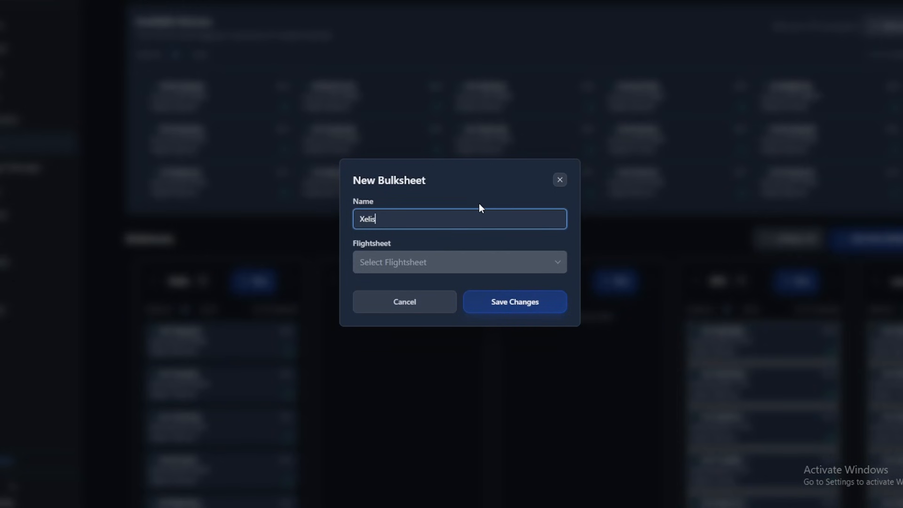
text(V3-Box2)
click(431, 262)
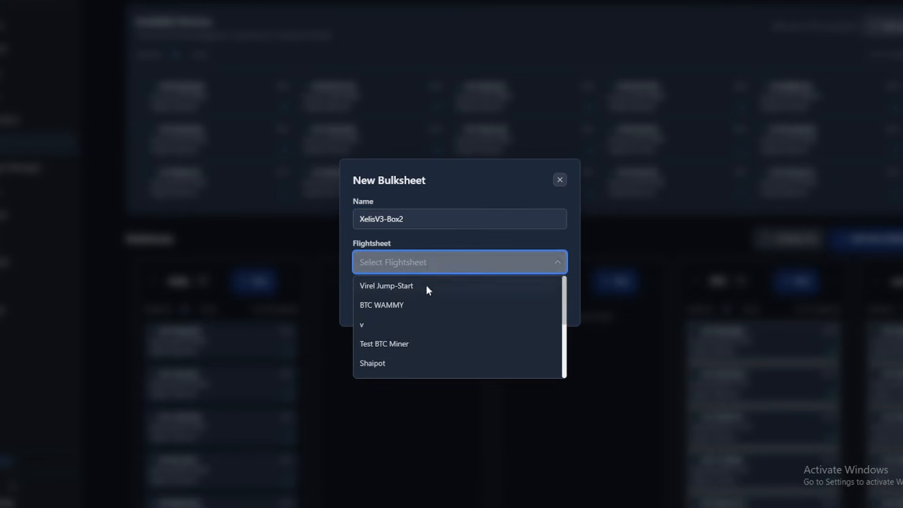
scroll(423, 325, down, 5)
click(405, 368)
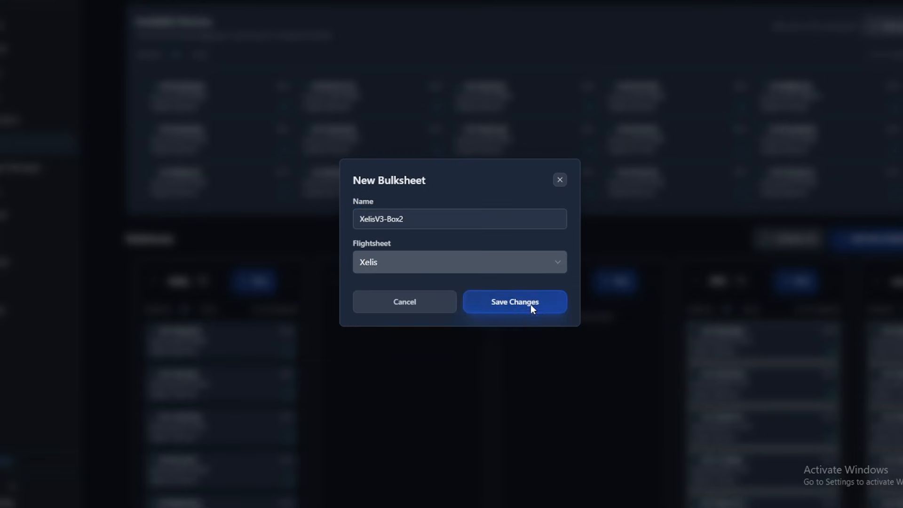
click(531, 308)
Edit the worker name of the Xelis flightsheet and update the flightsheet.
scroll(215, 52, up, 1)
click(249, 34)
scroll(532, 376, down, 3)
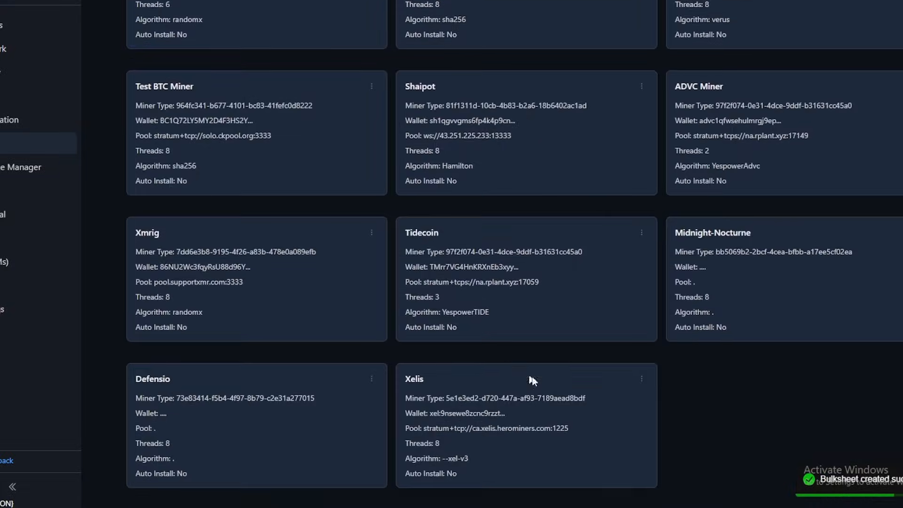
click(642, 379)
click(612, 406)
click(386, 240)
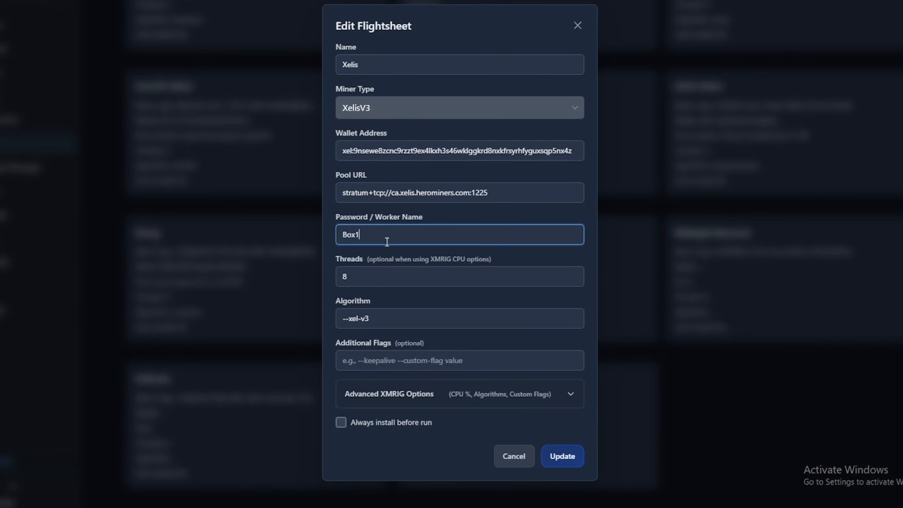
click(573, 459)
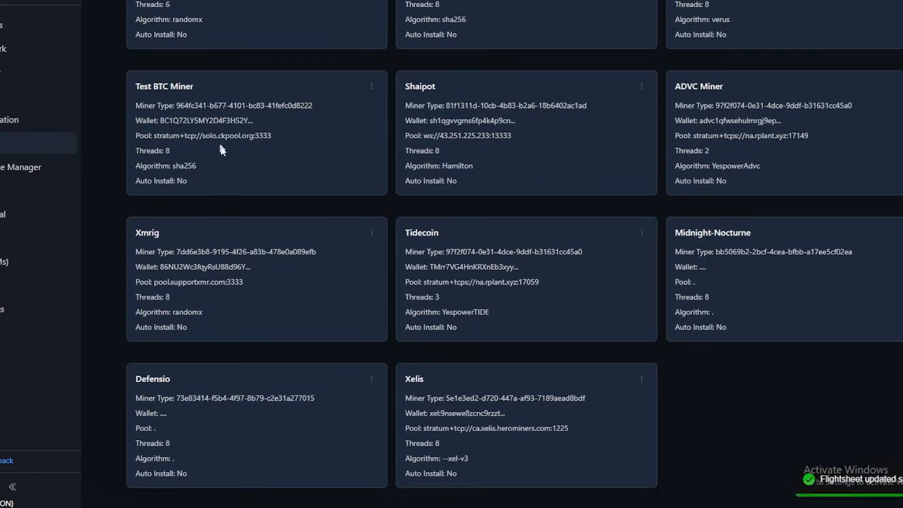
Move the XelisV3-Box2 bulksheet directly after the Xelis bulksheet in the mining assignments.
scroll(183, 85, up, 3)
click(173, 39)
scroll(327, 284, down, 5)
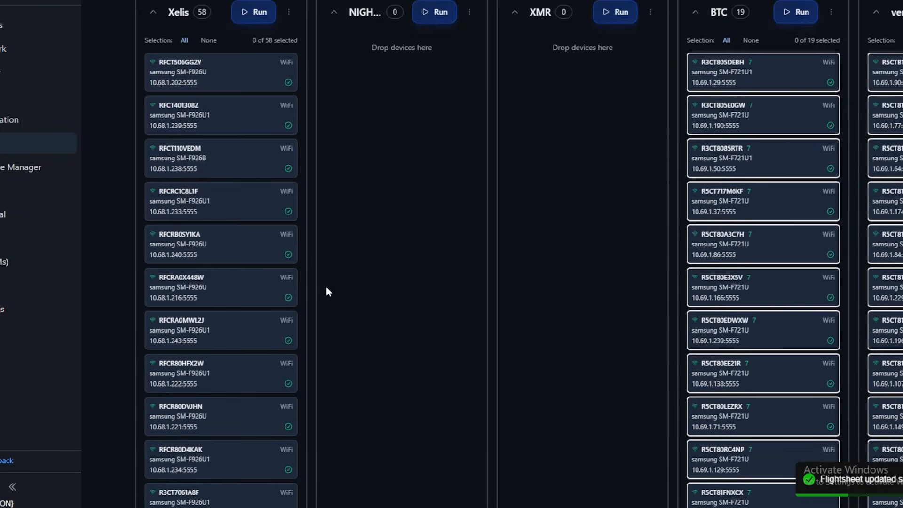
scroll(344, 306, up, 5)
middle_click(671, 333)
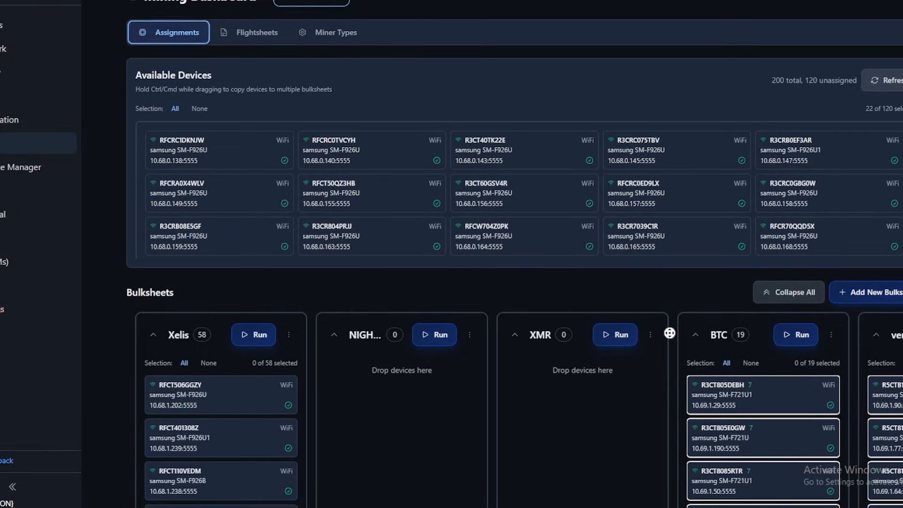
drag(795, 336, 366, 342)
Check the name and flightsheet set for the XelisV3-Box2 bulksheet, and close it without saving changes.
click(470, 334)
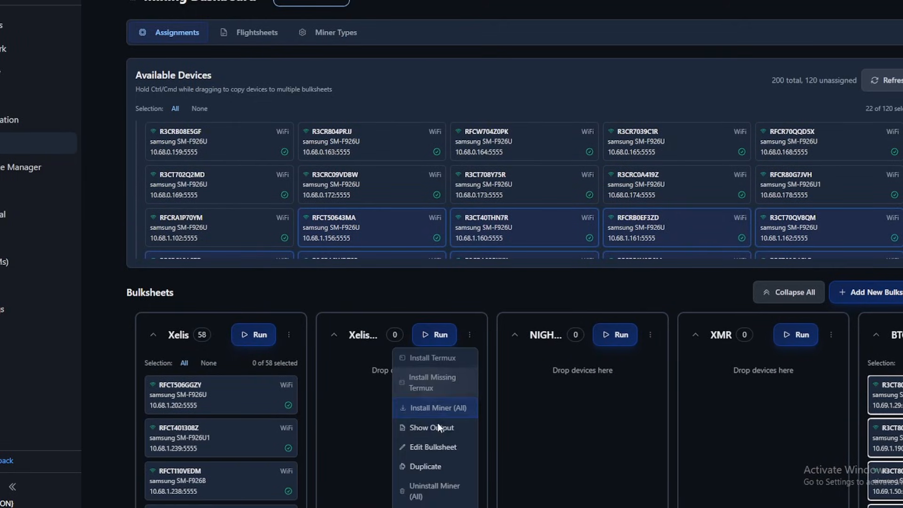
click(433, 446)
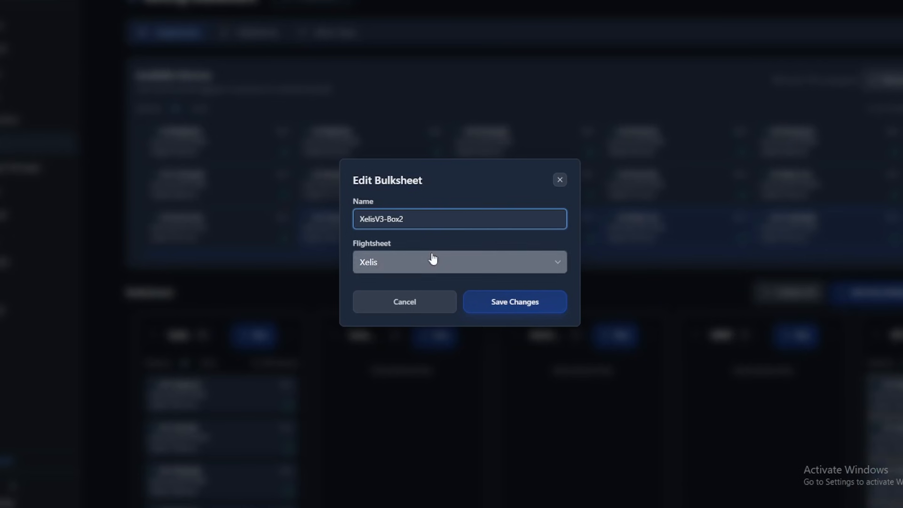
click(559, 179)
scroll(480, 355, down, 3)
scroll(464, 329, up, 1)
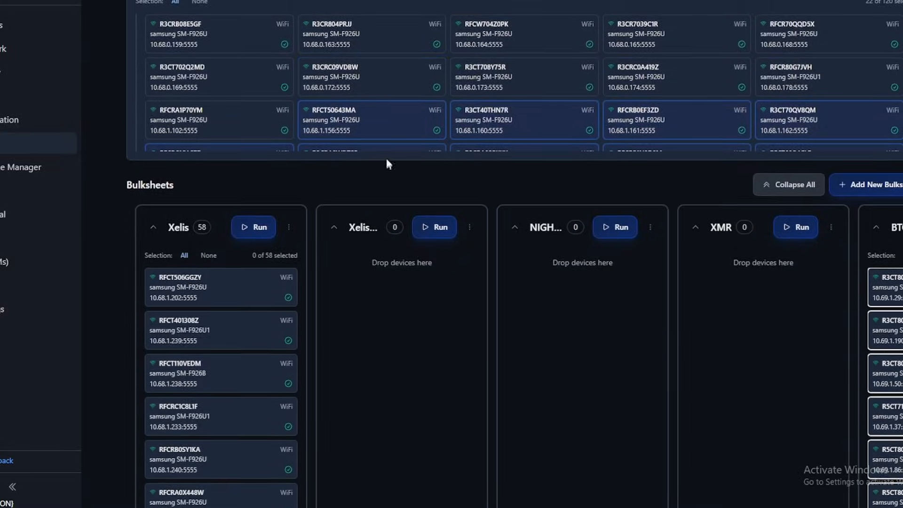
scroll(620, 341, up, 2)
scroll(615, 161, down, 2)
Clear the device selection on the Devices page and select all connected devices again.
click(33, 25)
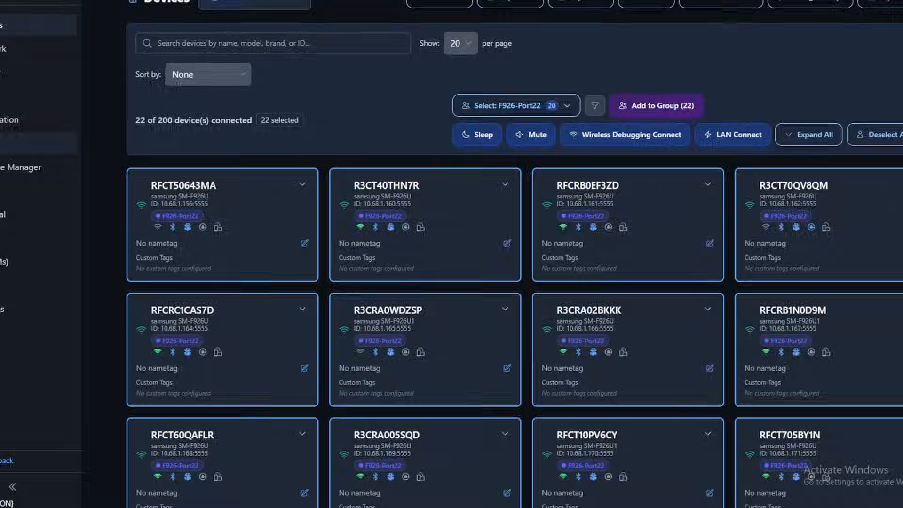
click(876, 136)
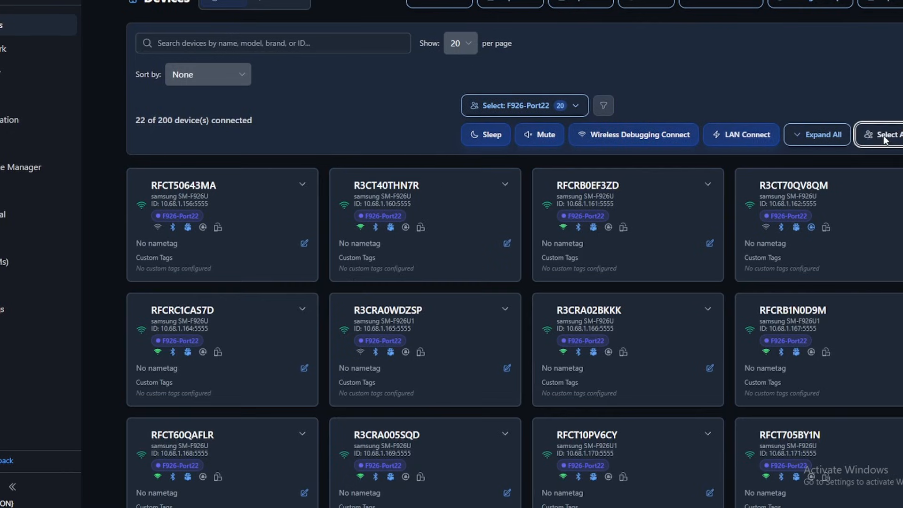
scroll(494, 337, down, 7)
scroll(494, 337, up, 7)
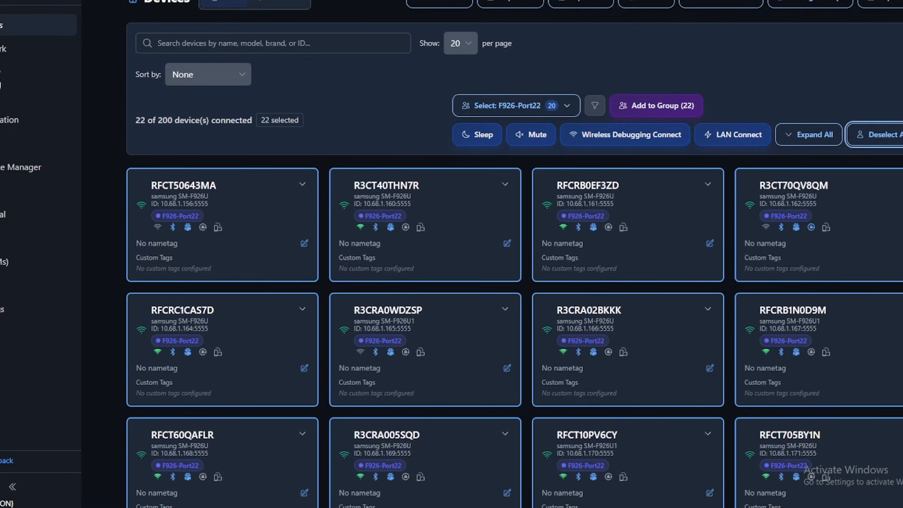
Return to the mining assignments and check the Termux installation status of the available devices.
click(1, 149)
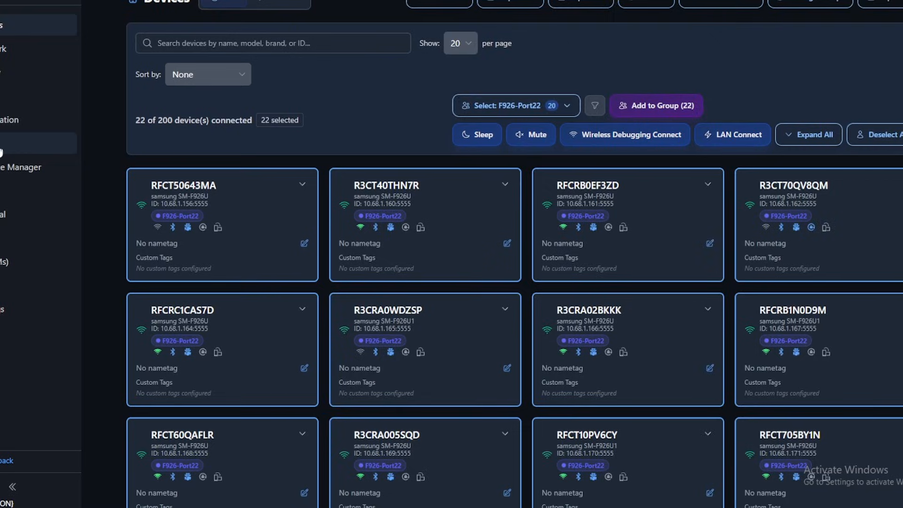
scroll(677, 189, down, 4)
scroll(677, 187, up, 2)
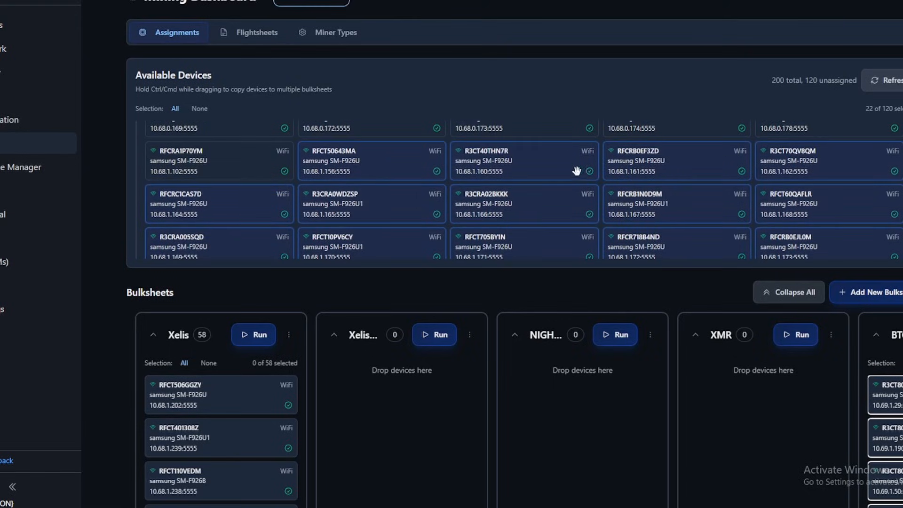
mouse_move(590, 170)
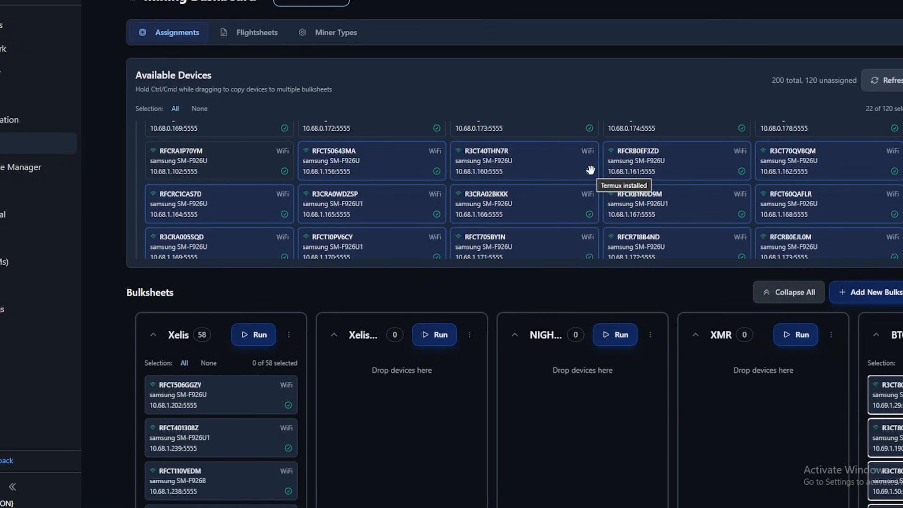
scroll(590, 169, down, 5)
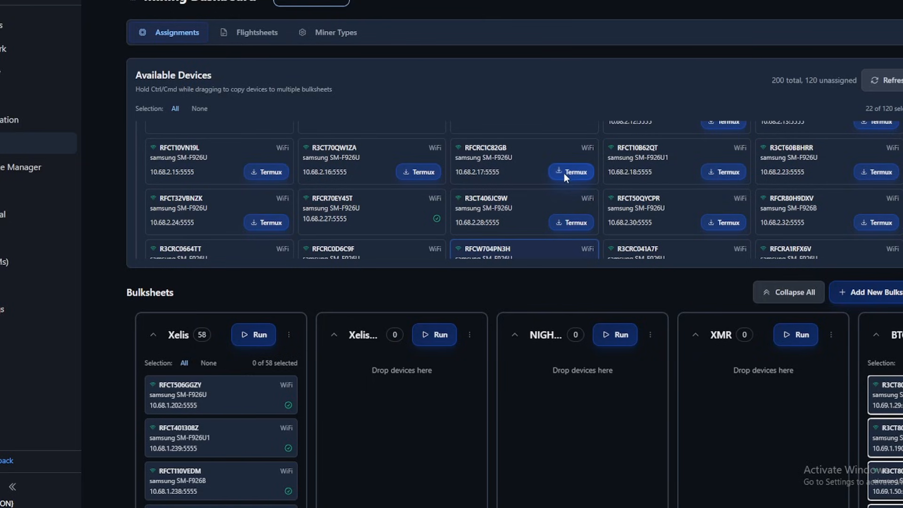
scroll(508, 193, up, 5)
scroll(528, 192, up, 1)
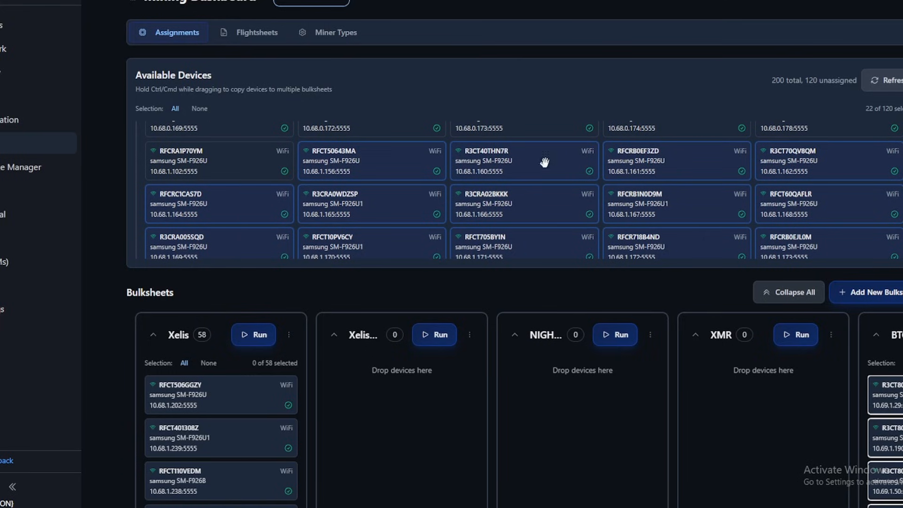
Assign the selected available devices to the XelisV3-Box2 bulksheet and look through its device list.
drag(539, 163, 431, 382)
scroll(422, 353, down, 2)
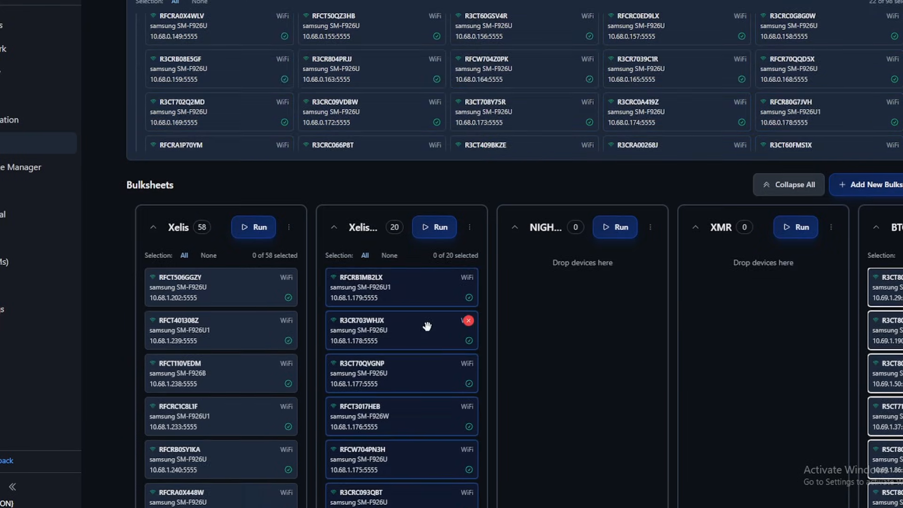
scroll(426, 330, down, 14)
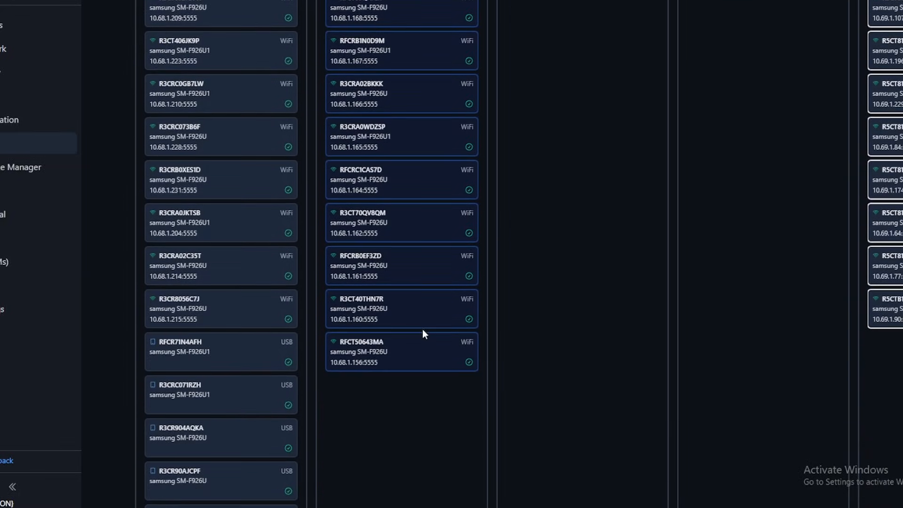
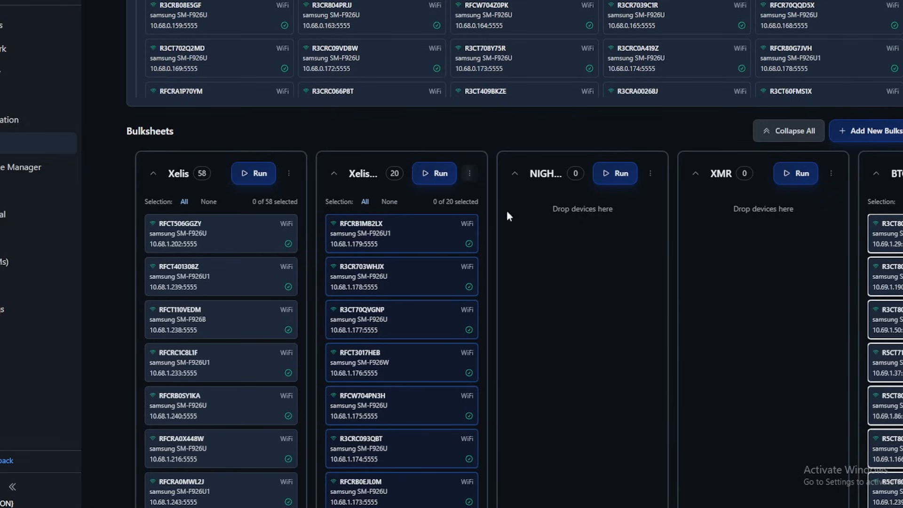
Clear the device selection in the XelisV3-Box2 bulksheet and check which Termux and miner actions it offers.
click(389, 203)
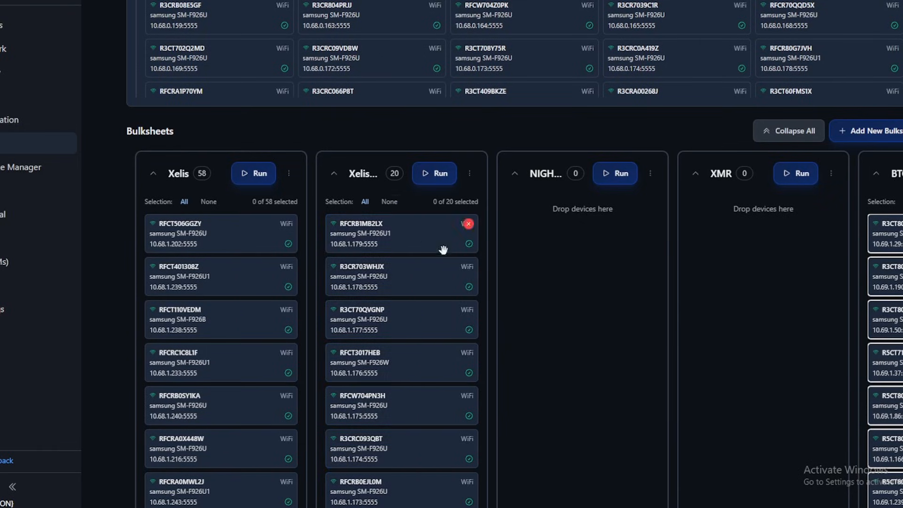
scroll(451, 332, down, 5)
scroll(409, 405, up, 8)
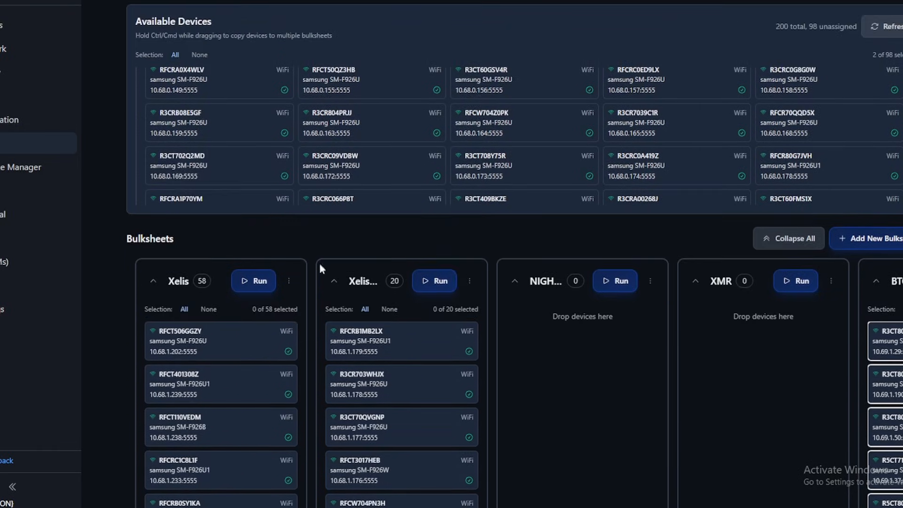
click(469, 281)
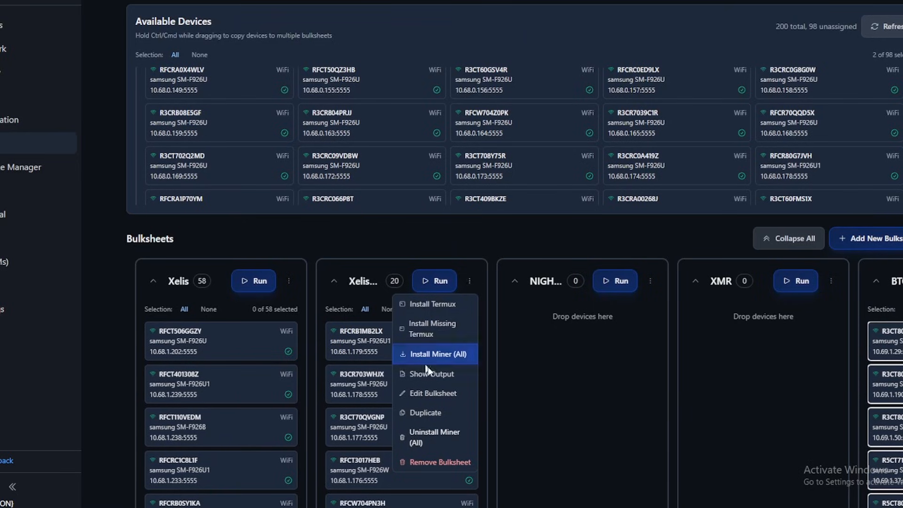
click(471, 280)
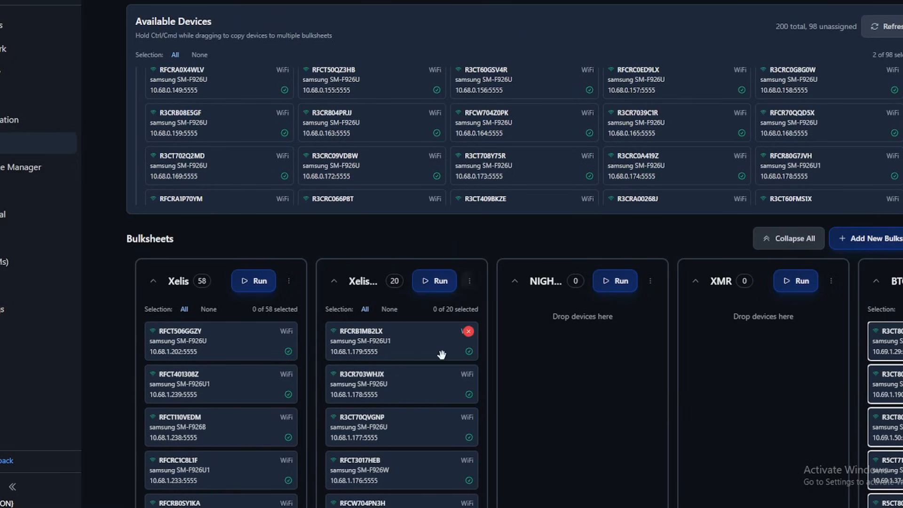
Try selecting all devices and three individual phones in the XelisV3-Box2 bulksheet, clearing the selection after each try.
click(365, 309)
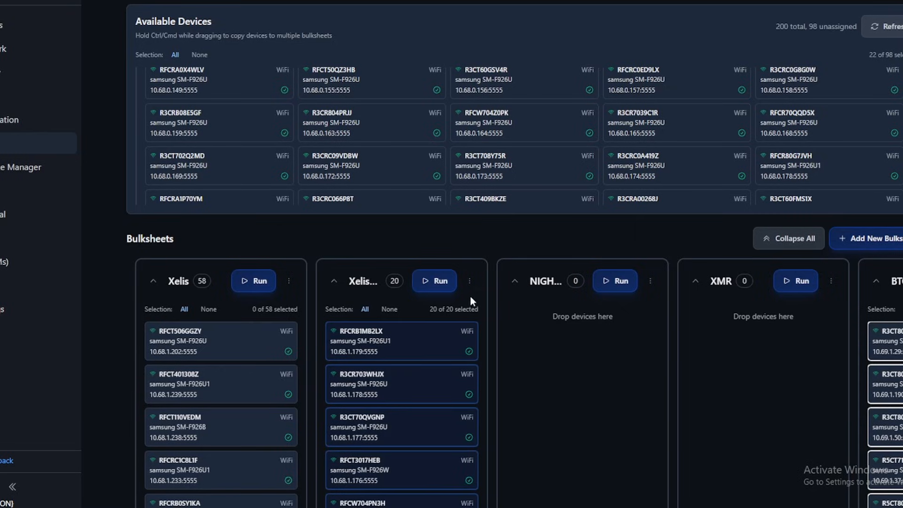
click(383, 308)
click(397, 341)
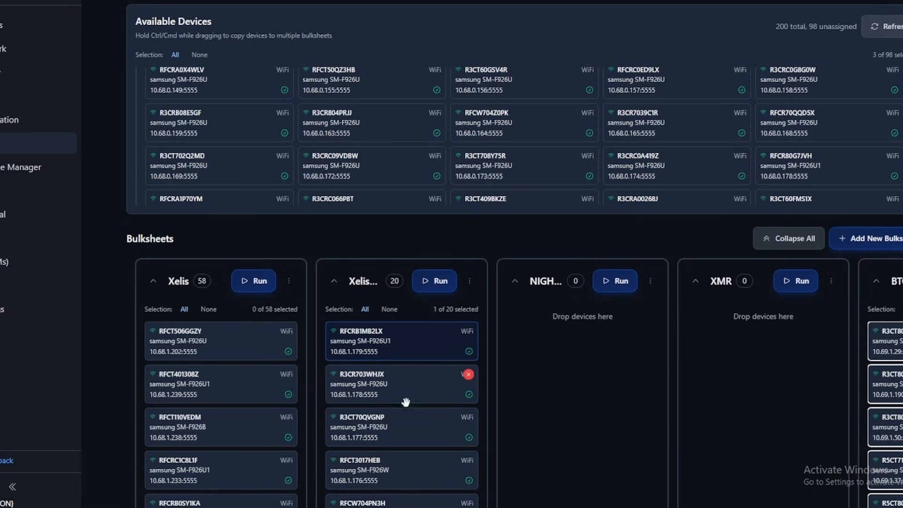
click(414, 423)
scroll(414, 428, down, 2)
click(414, 413)
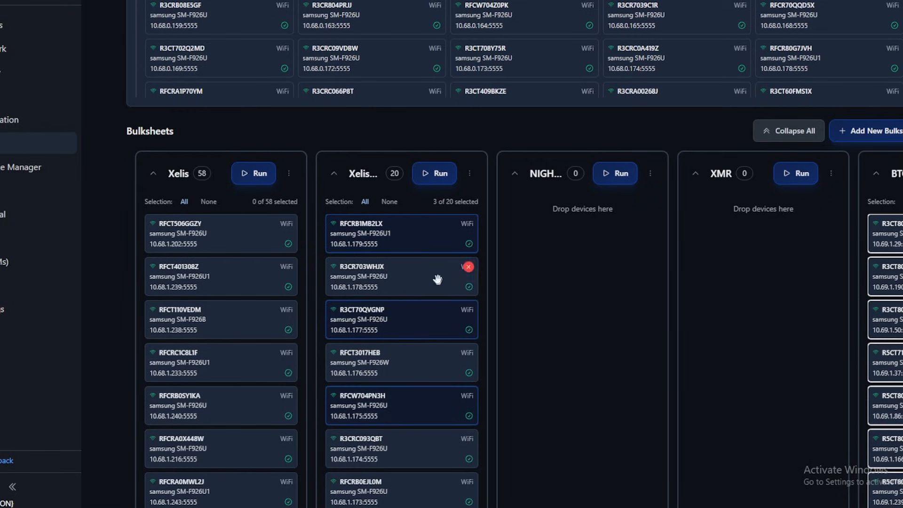
click(386, 201)
scroll(436, 242, down, 2)
scroll(430, 292, up, 4)
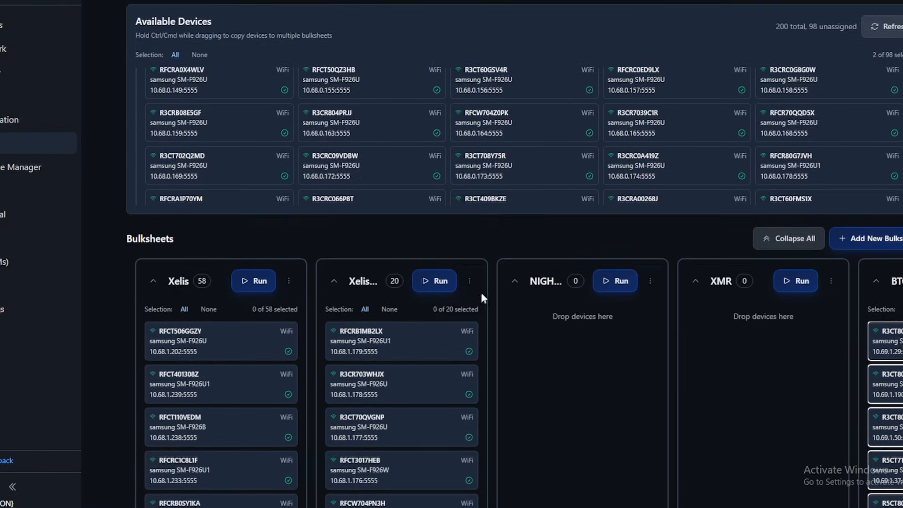
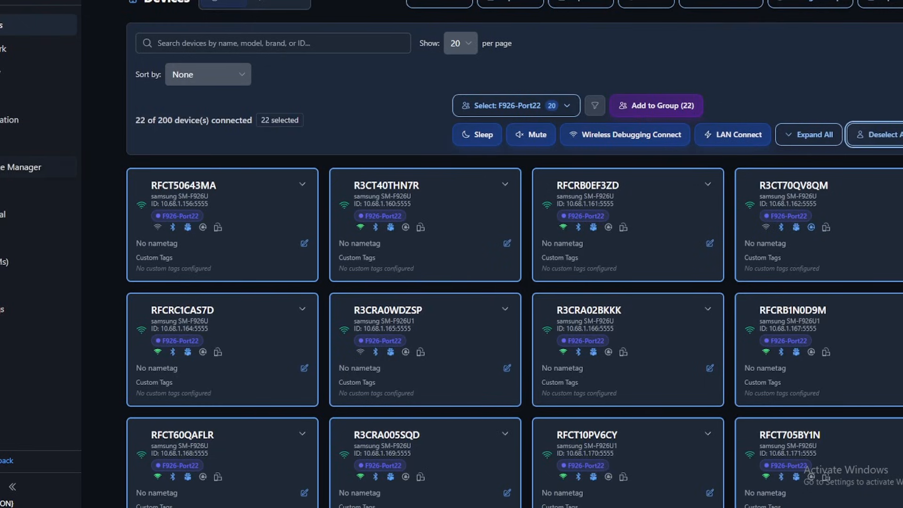
Start screen mirroring for the 22 selected phones and check which devices are active.
click(37, 143)
click(14, 94)
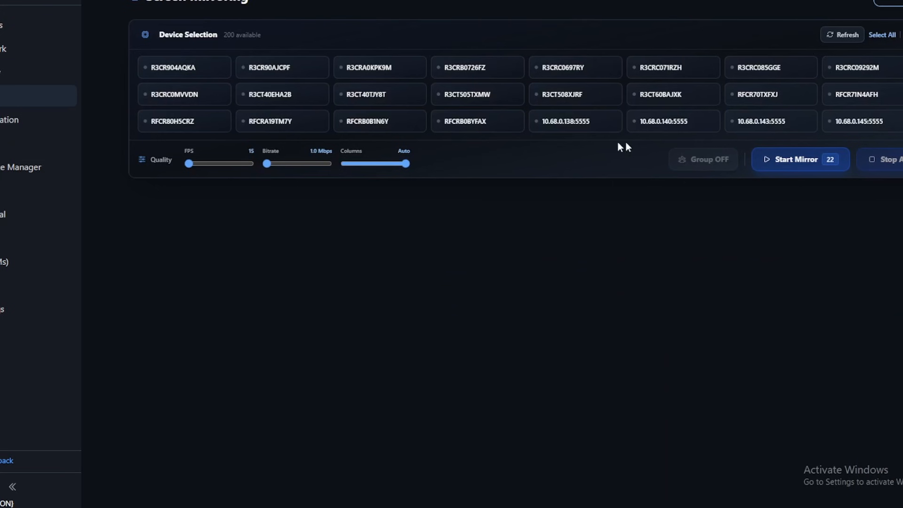
click(796, 160)
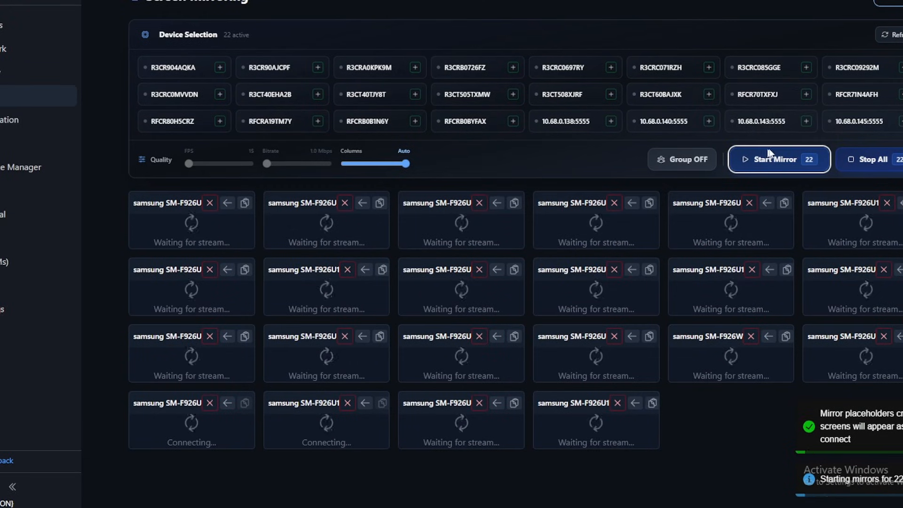
scroll(487, 93, down, 5)
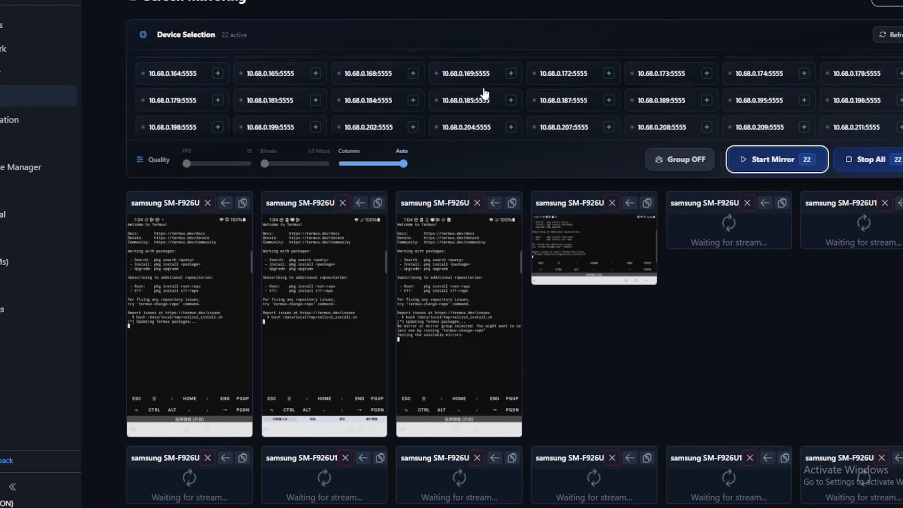
scroll(491, 93, up, 5)
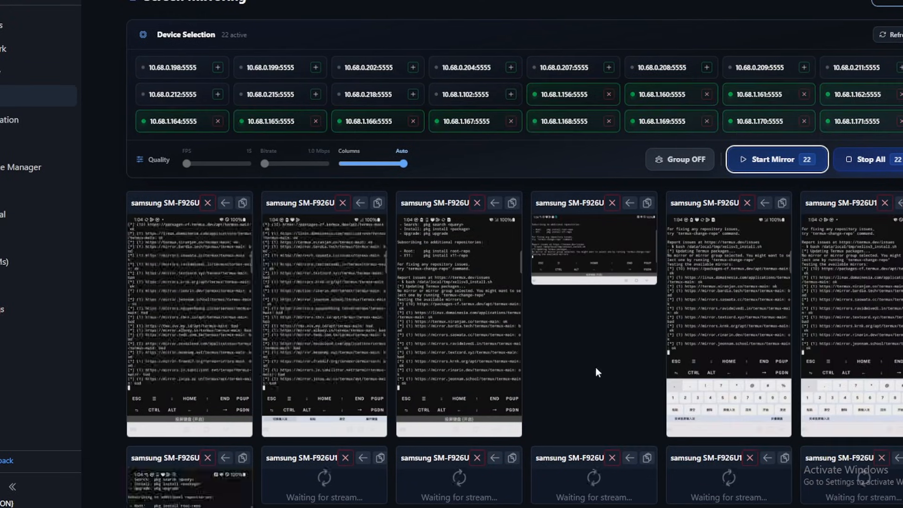
Dismiss the on-screen keyboard on two of the mirrored phones so their full Termux output shows.
scroll(613, 334, down, 5)
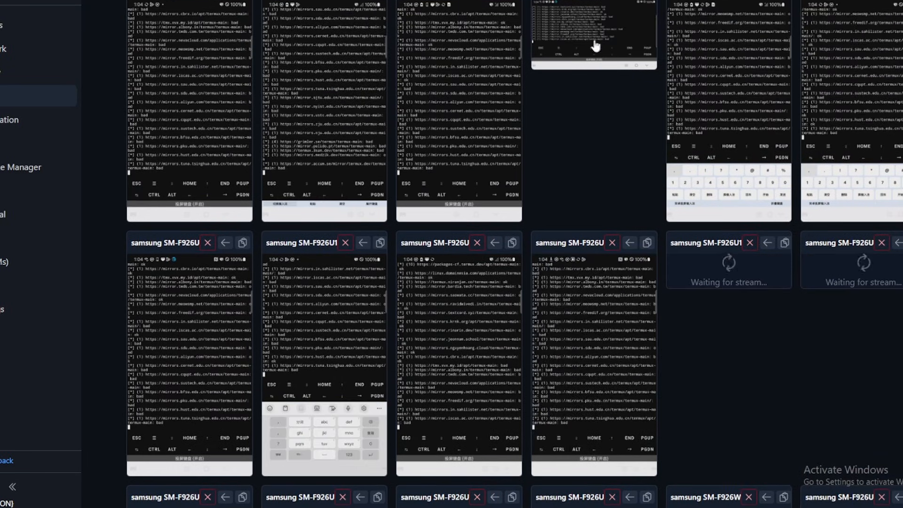
scroll(602, 288, down, 2)
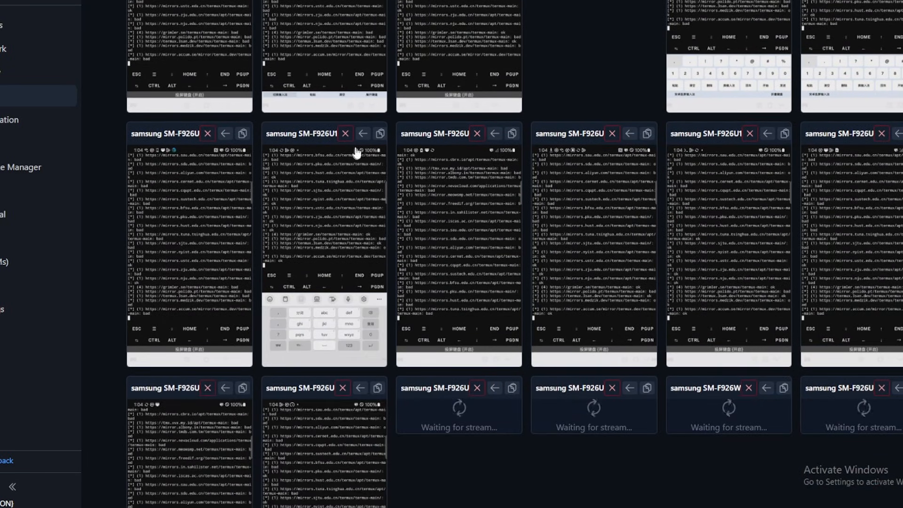
click(362, 134)
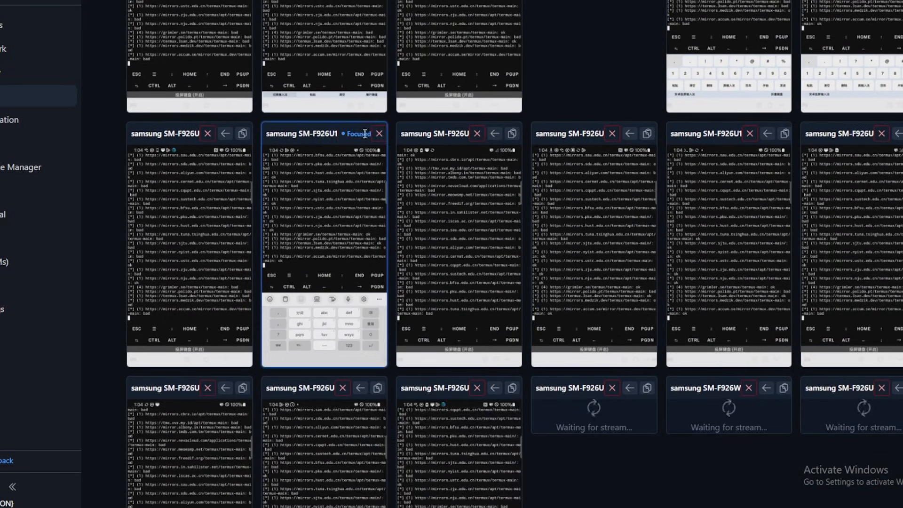
click(376, 361)
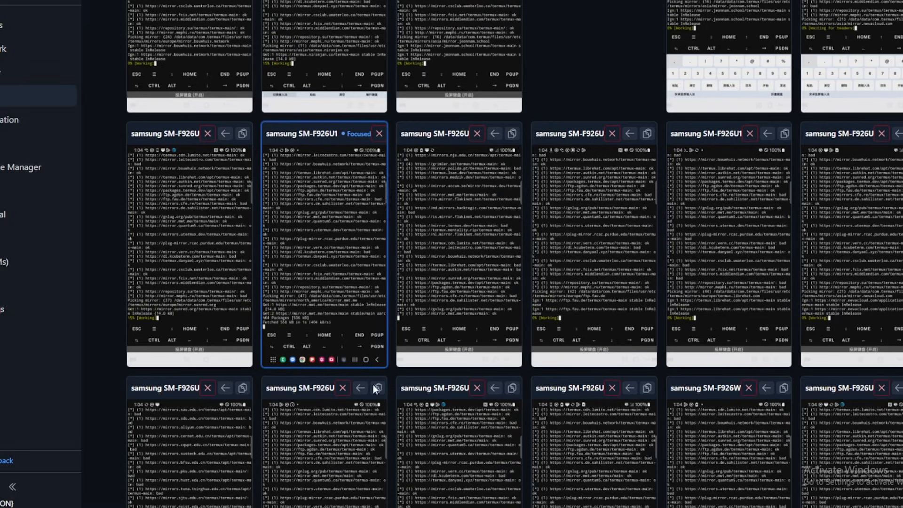
scroll(485, 264, down, 5)
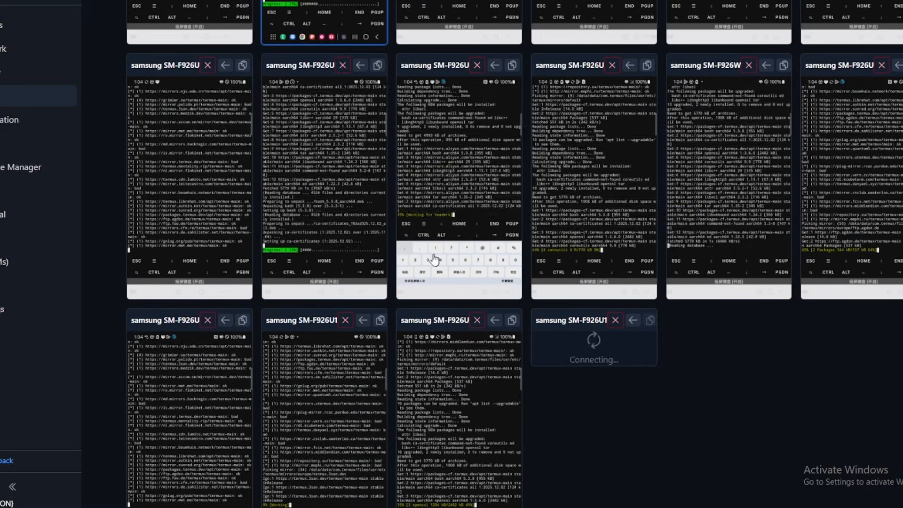
click(507, 293)
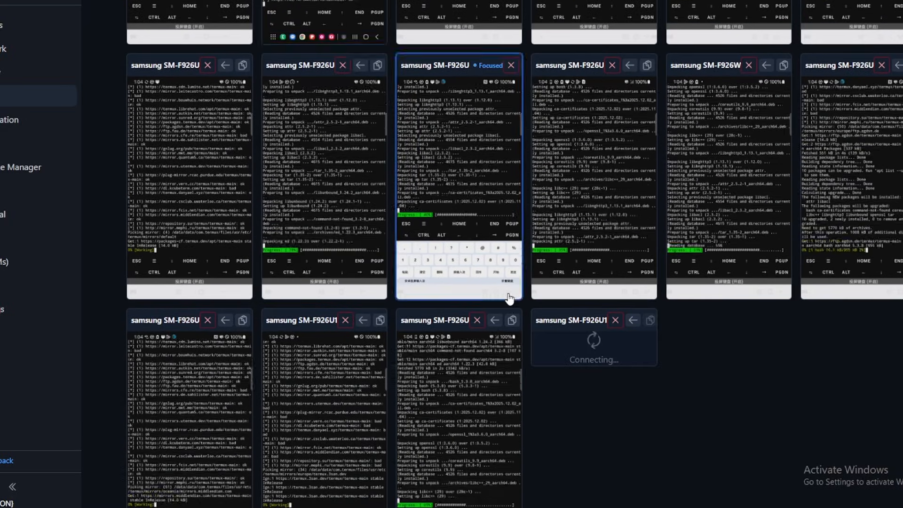
Close the mirror of the samsung SM-F926U1 phone that is stuck on connecting.
click(617, 319)
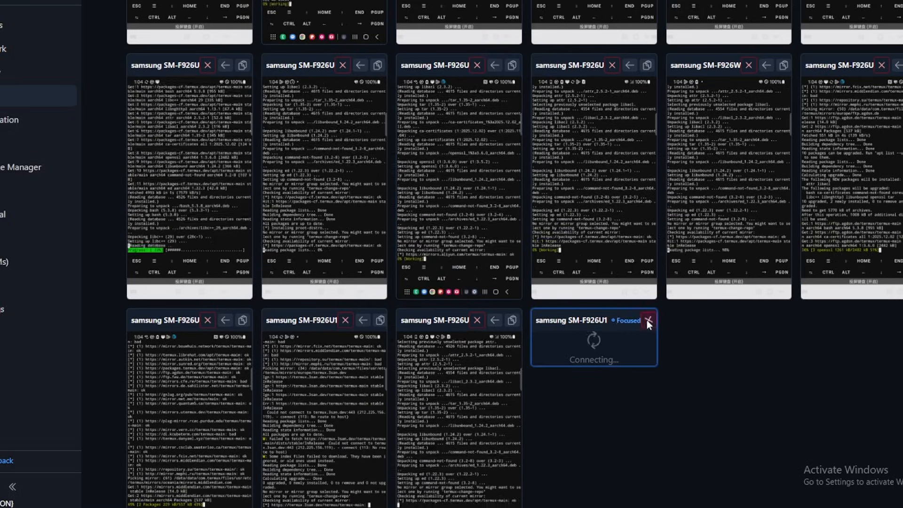
click(648, 320)
scroll(711, 369, down, 1)
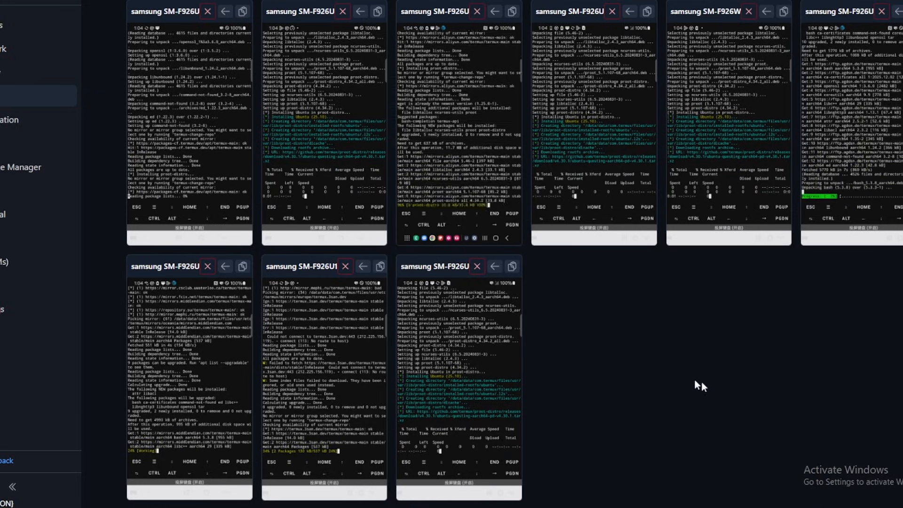
Examine the Ubuntu and miner installation progress across all mirrored phones.
scroll(733, 403, up, 4)
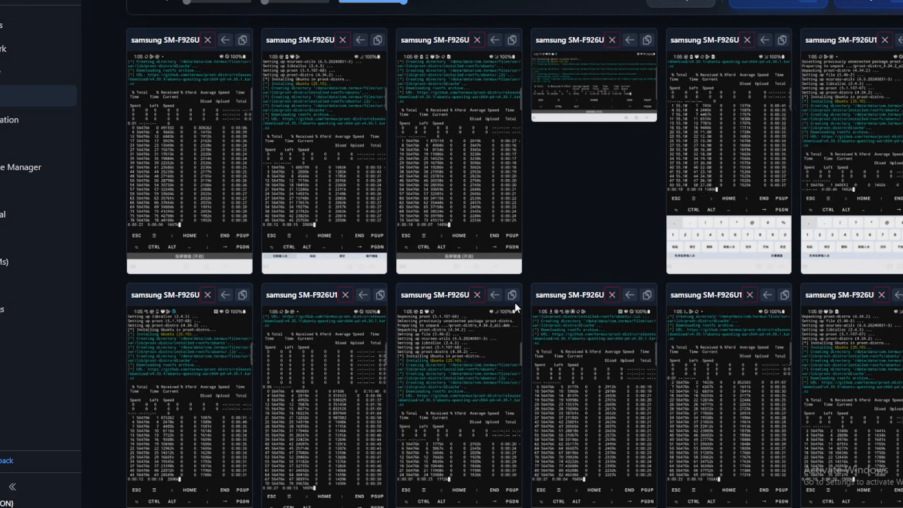
scroll(594, 332, down, 5)
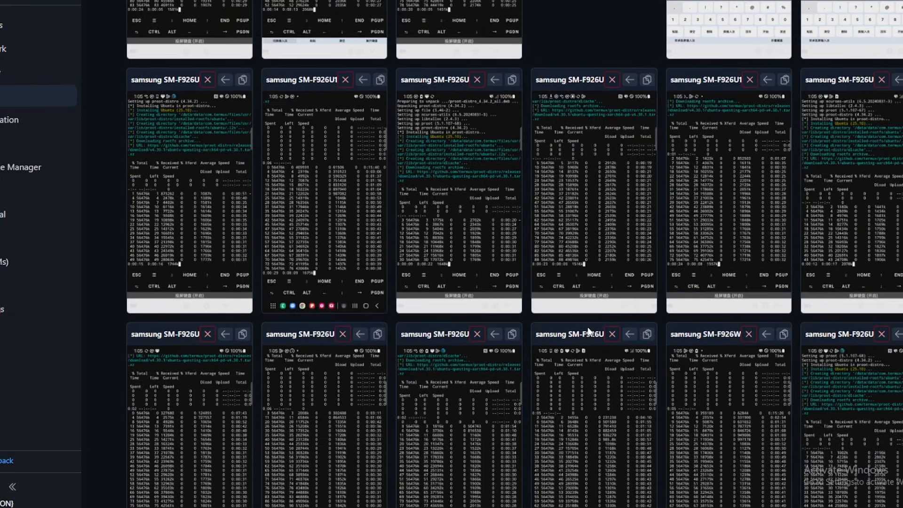
scroll(596, 328, down, 5)
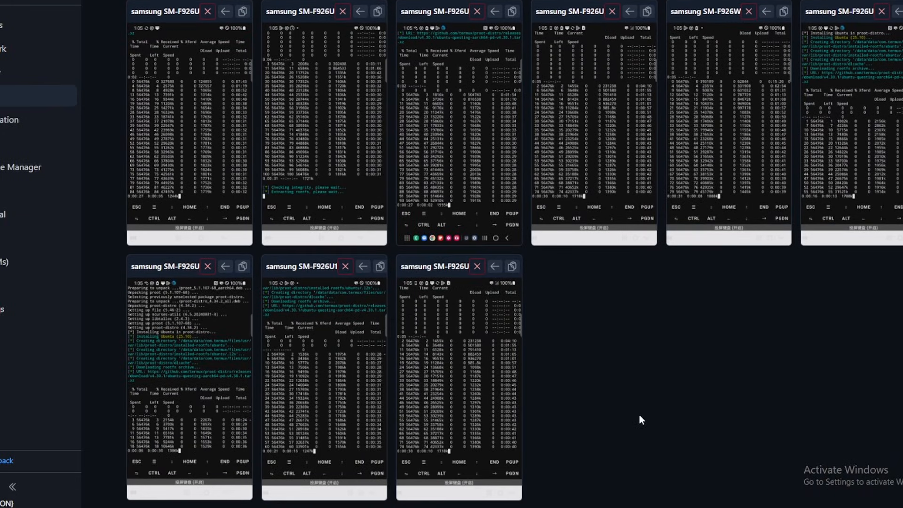
scroll(640, 418, up, 10)
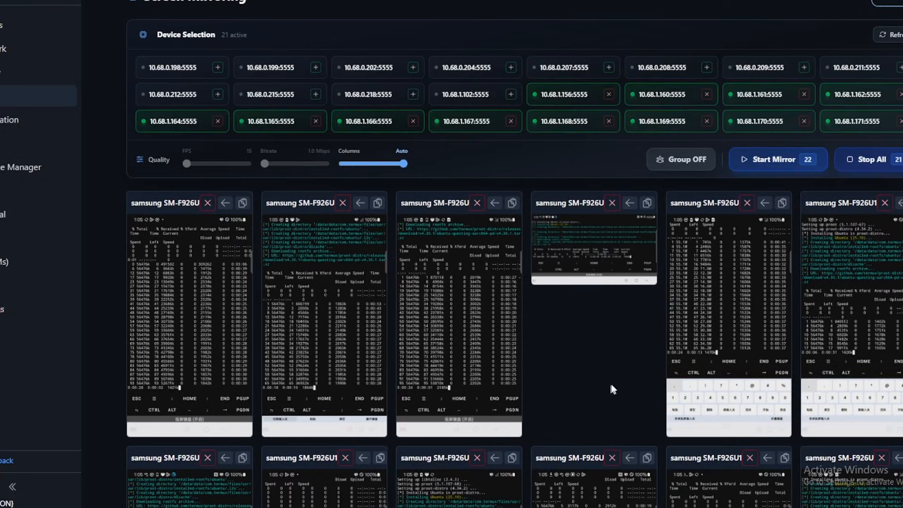
scroll(500, 348, down, 4)
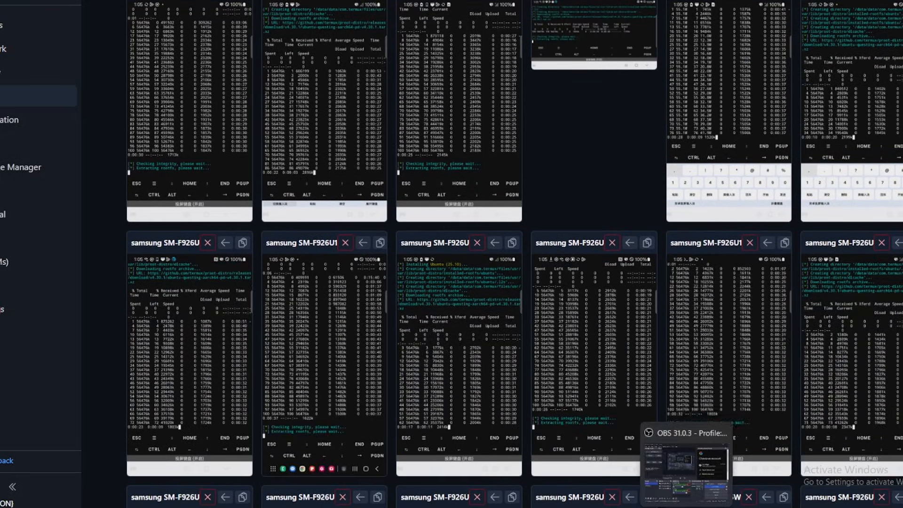
click(706, 503)
click(806, 364)
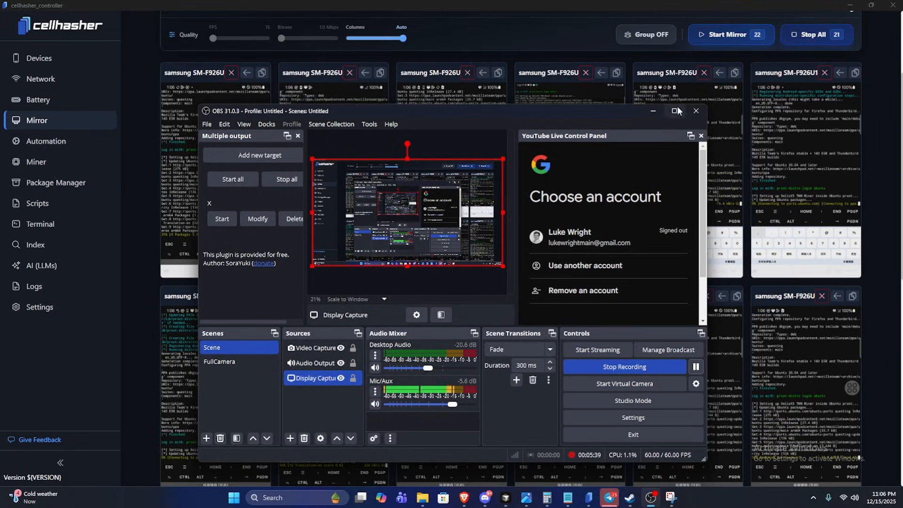
click(653, 112)
Verify the configured Python path in the application settings.
scroll(537, 286, up, 3)
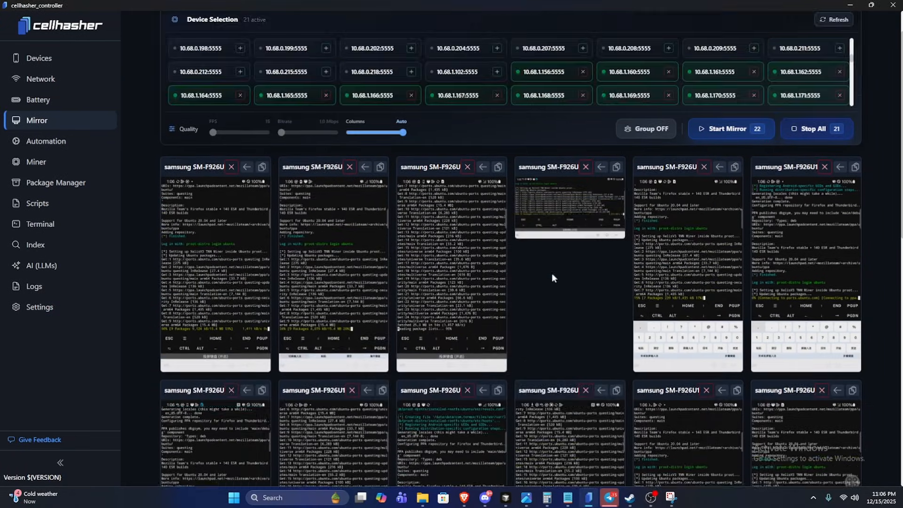
scroll(128, 140, up, 1)
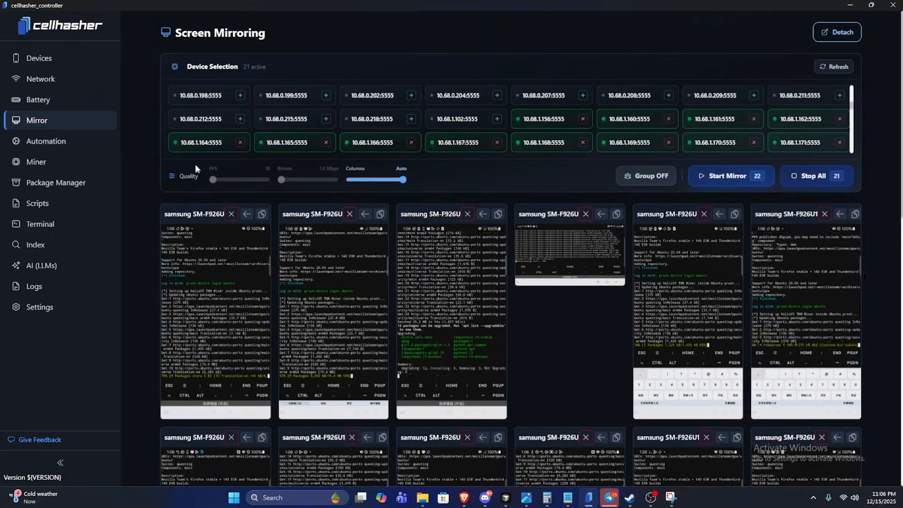
click(80, 313)
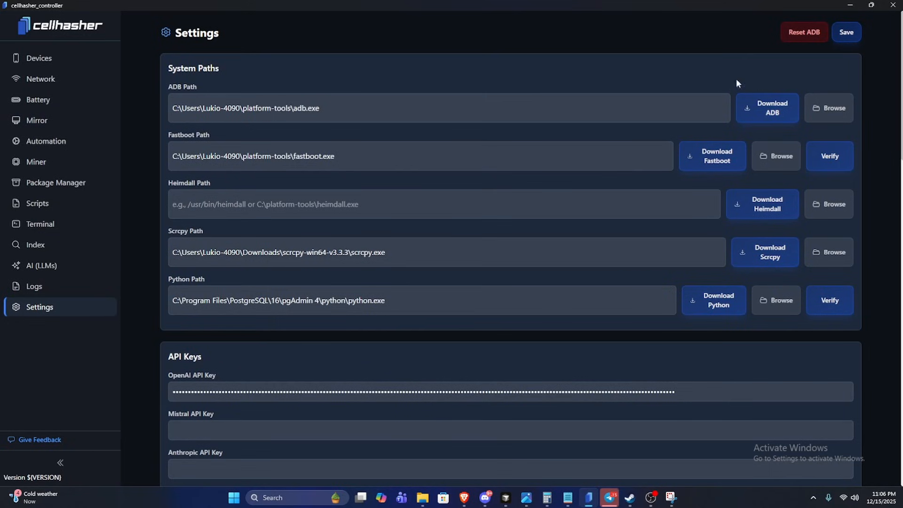
click(829, 301)
click(299, 281)
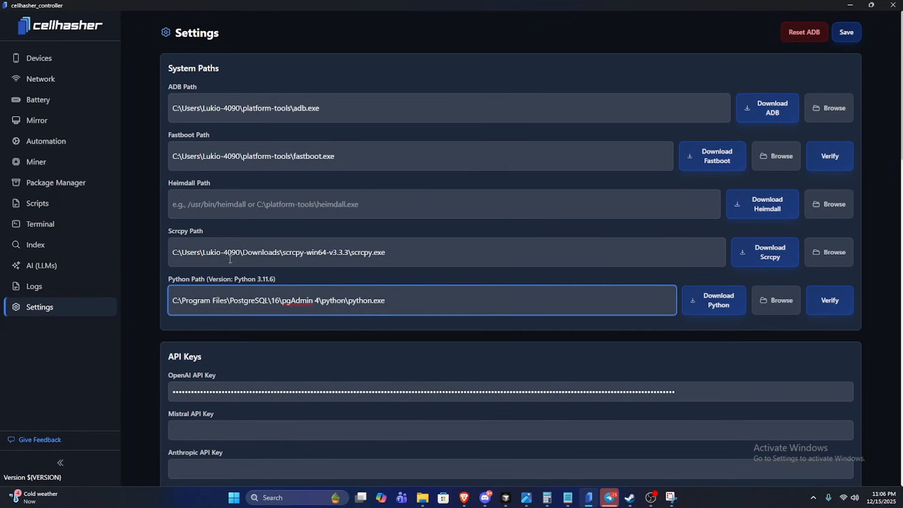
Expand the details of all devices in the device list and collapse them again.
click(52, 59)
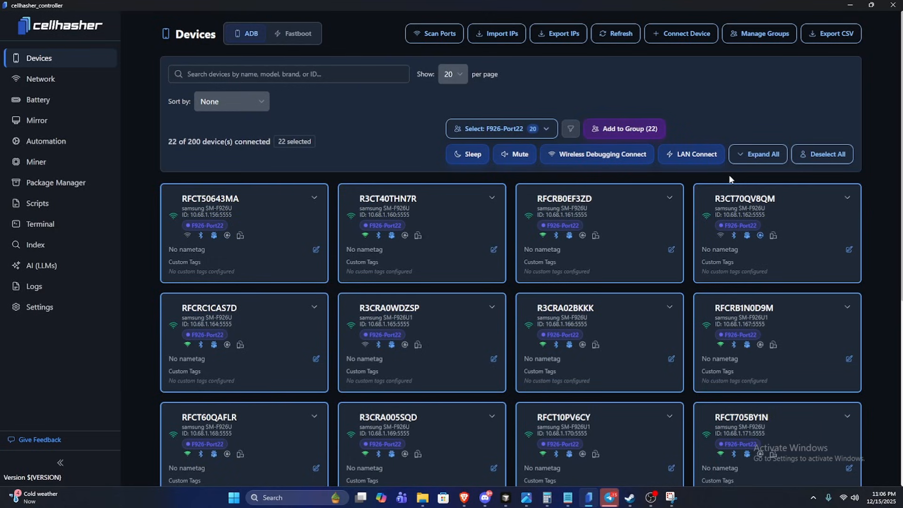
click(759, 154)
click(761, 155)
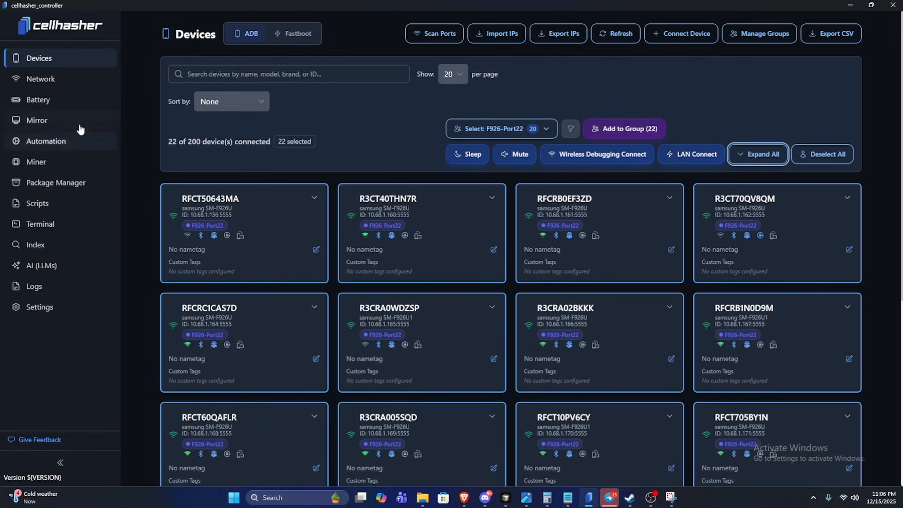
Open the XelisV3 miner type for editing from the mining dashboard.
click(71, 162)
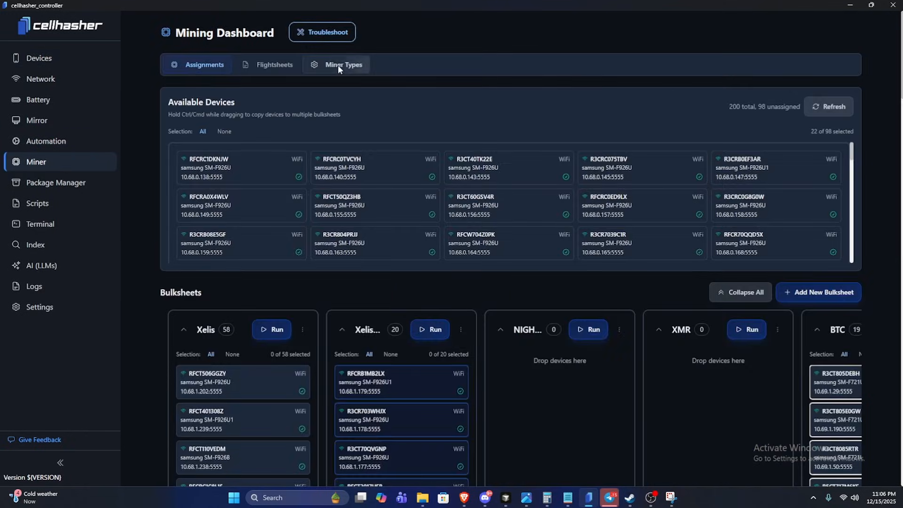
click(338, 64)
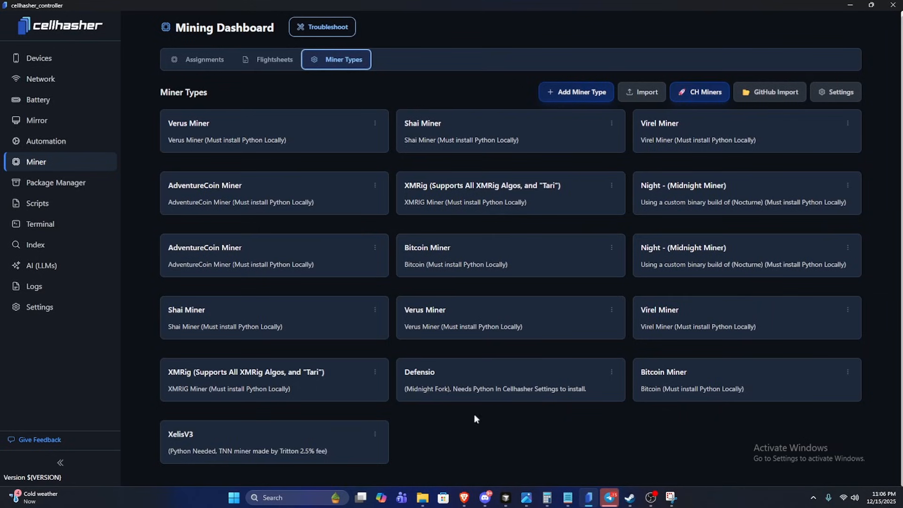
drag(203, 438, 170, 431)
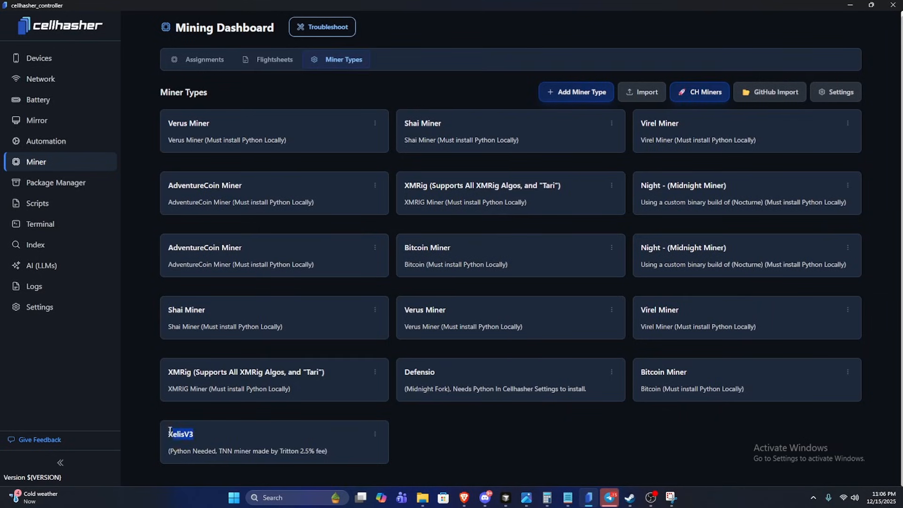
click(375, 435)
click(351, 462)
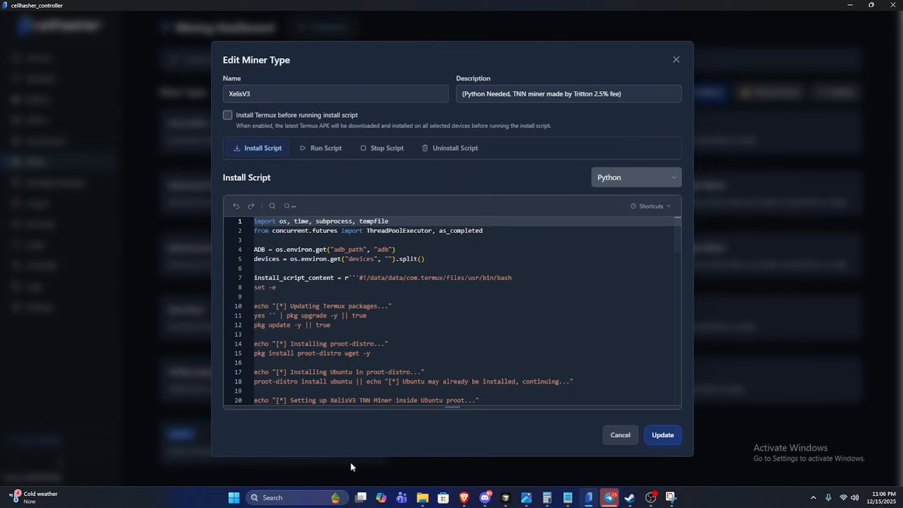
Examine the XelisV3 install script from beginning to end and bring up its run script.
scroll(381, 297, down, 4)
scroll(381, 297, down, 13)
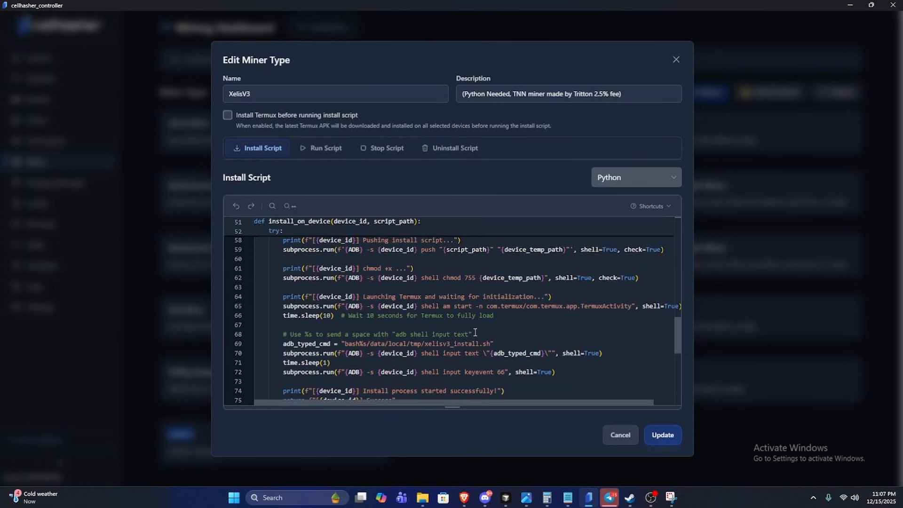
click(264, 147)
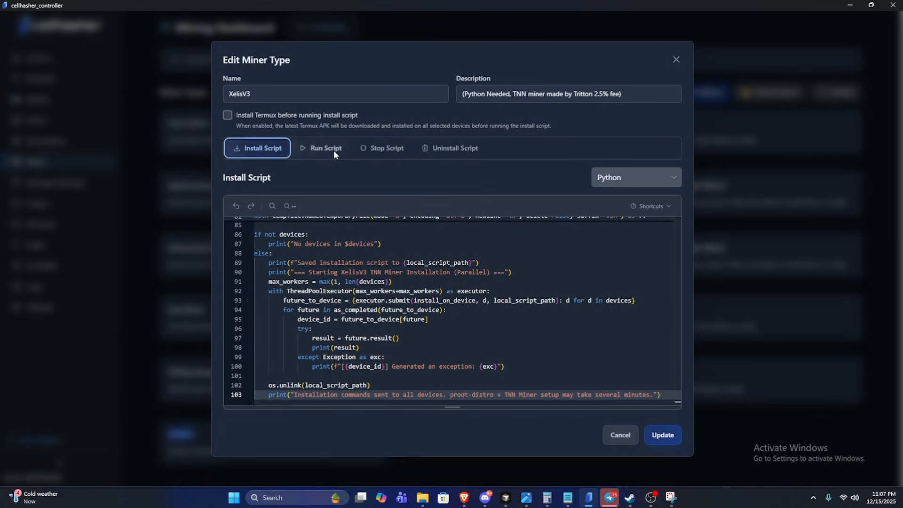
click(326, 146)
click(253, 148)
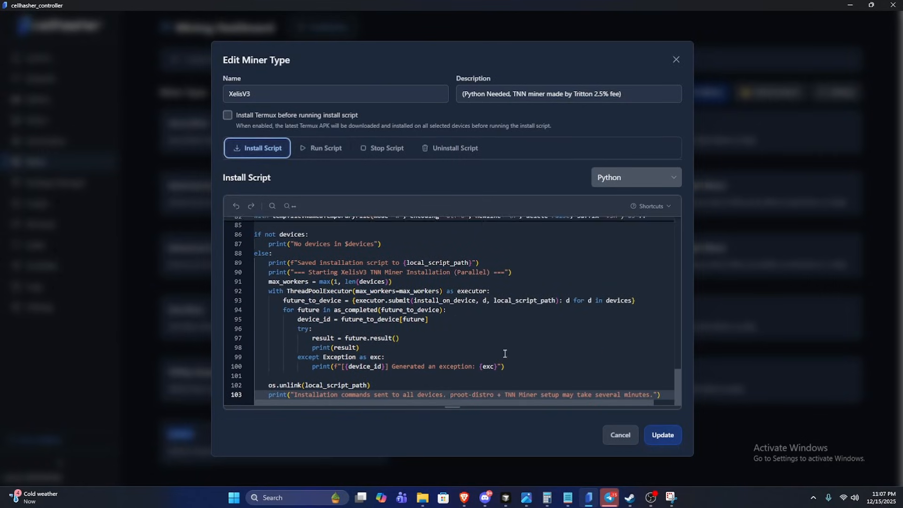
scroll(504, 353, up, 14)
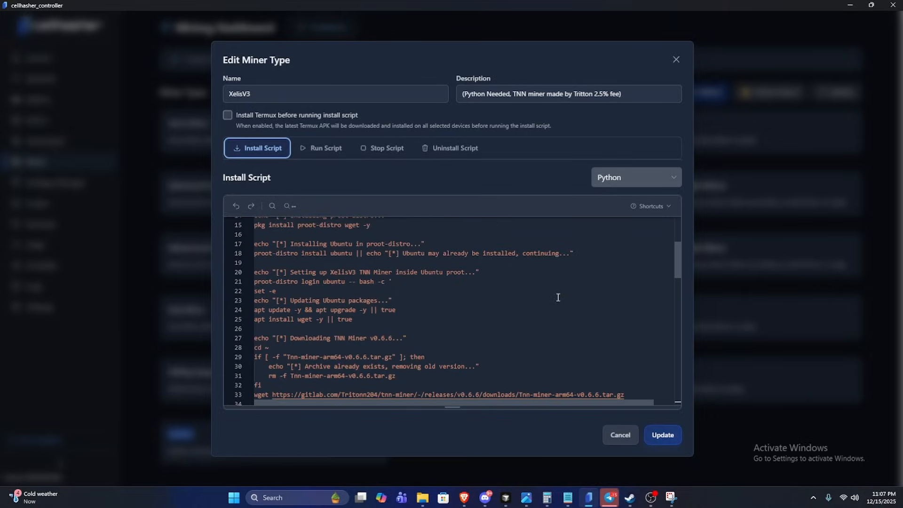
scroll(607, 277, up, 2)
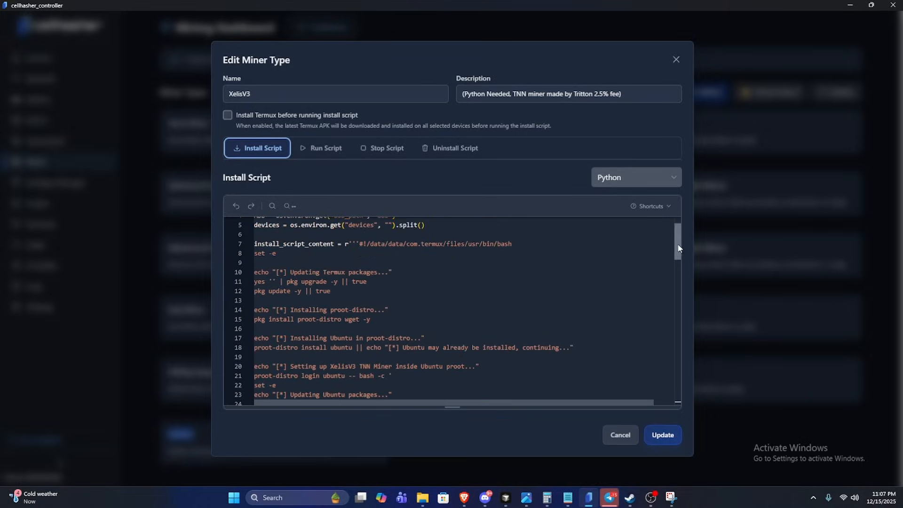
scroll(678, 248, up, 1)
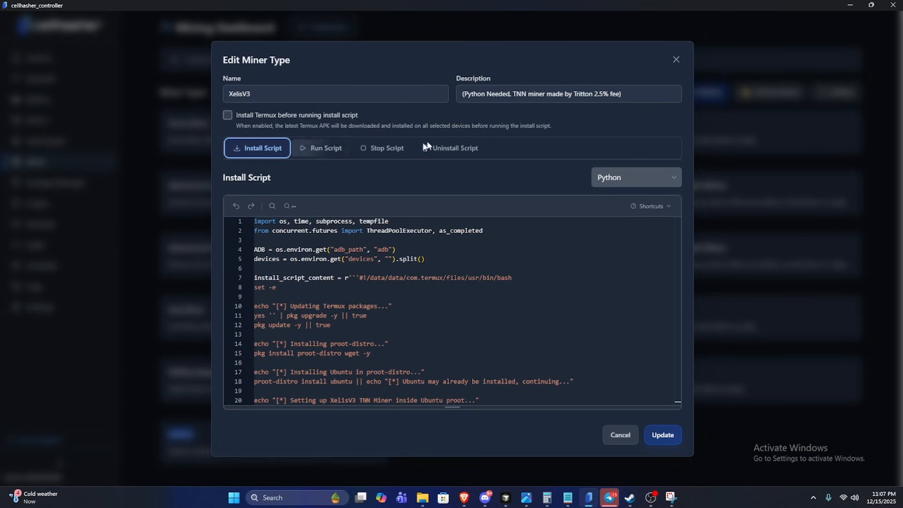
click(322, 148)
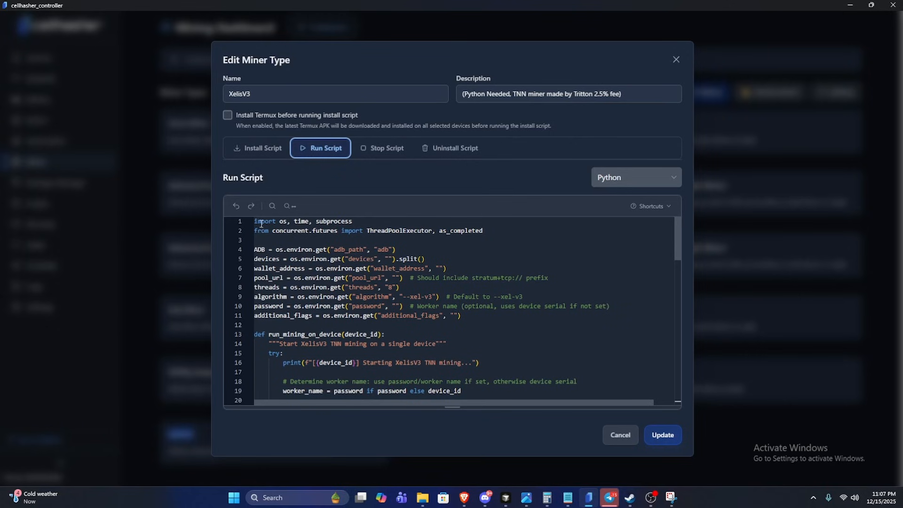
Update the XelisV3 miner type and reopen its run script for editing.
drag(261, 224, 490, 382)
click(664, 207)
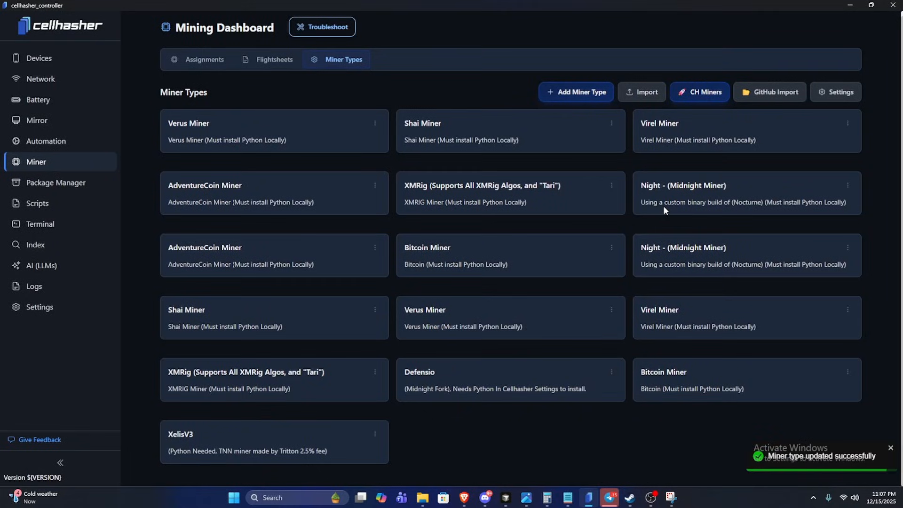
click(371, 434)
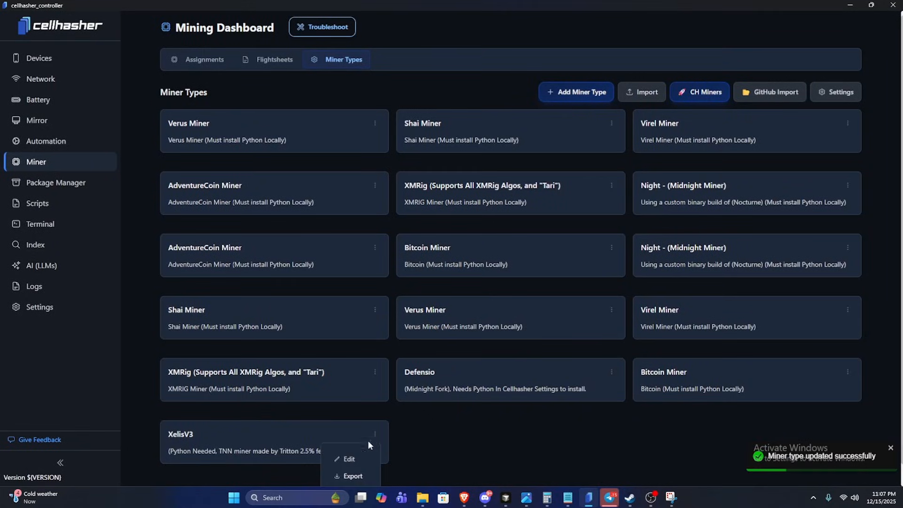
click(354, 459)
click(339, 150)
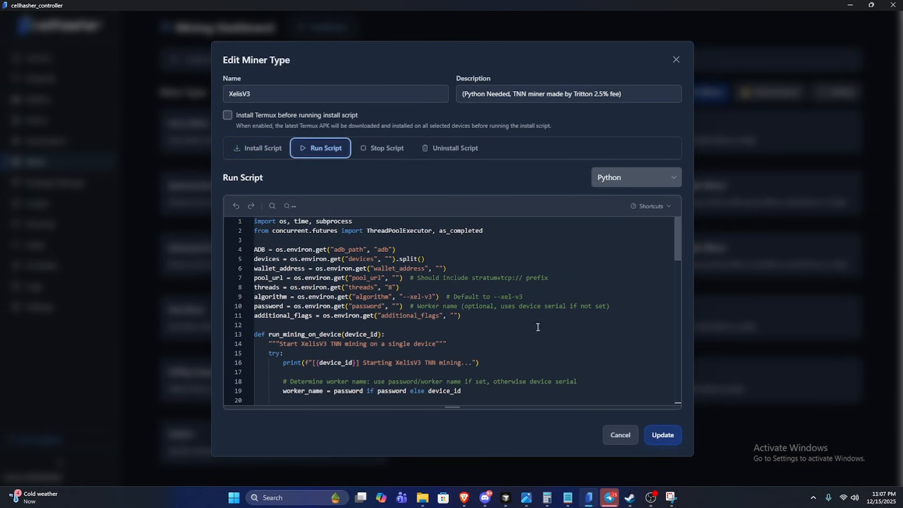
Examine the environment variable definitions in the XelisV3 run script, from the ADB path to the additional flags, and close the miner type.
drag(463, 316, 219, 253)
click(512, 318)
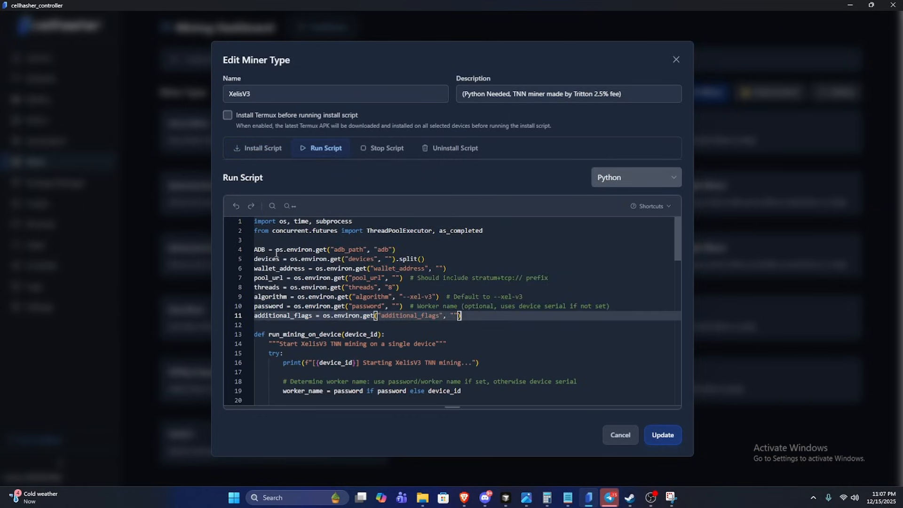
drag(466, 321, 253, 250)
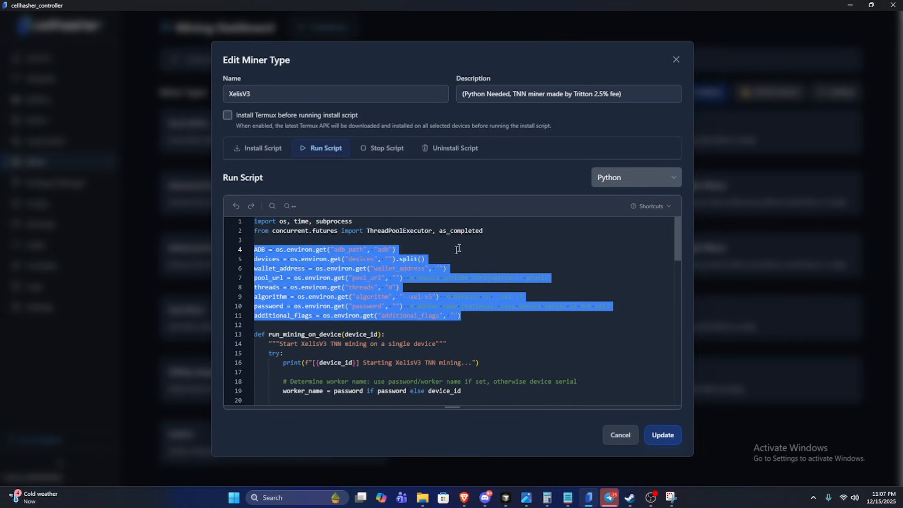
click(677, 58)
Find the Xelis flightsheet among the flightsheets and open it for editing.
click(267, 60)
scroll(491, 280, down, 3)
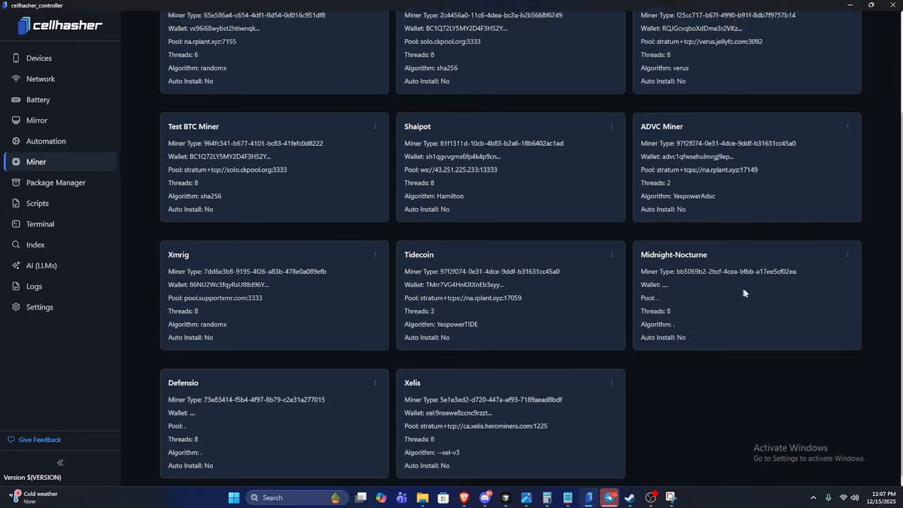
scroll(744, 293, up, 3)
scroll(623, 367, down, 3)
click(610, 369)
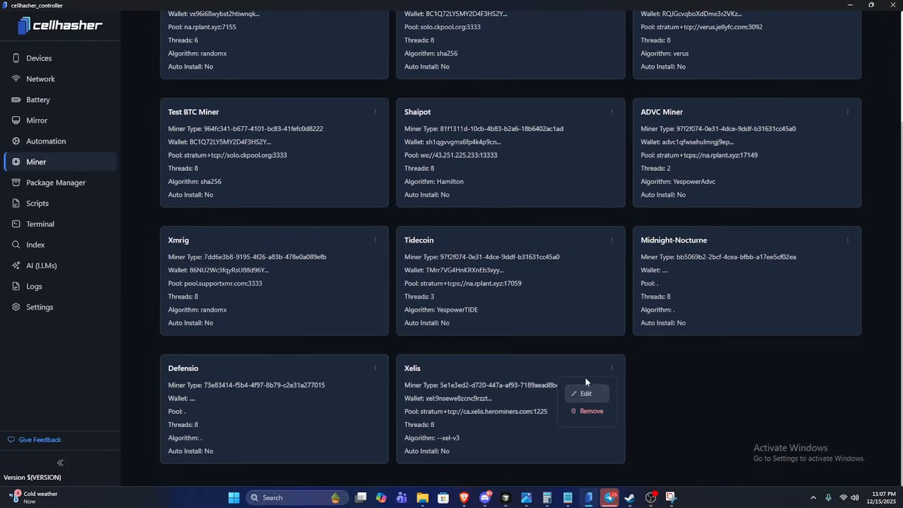
click(586, 393)
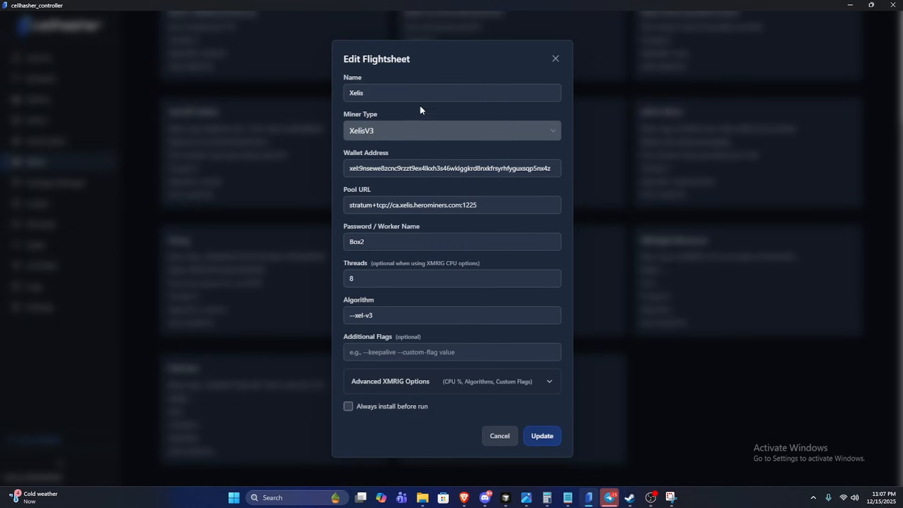
Review the wallet address and pool URL of the Xelis flightsheet.
drag(548, 172, 342, 165)
triple_click(361, 169)
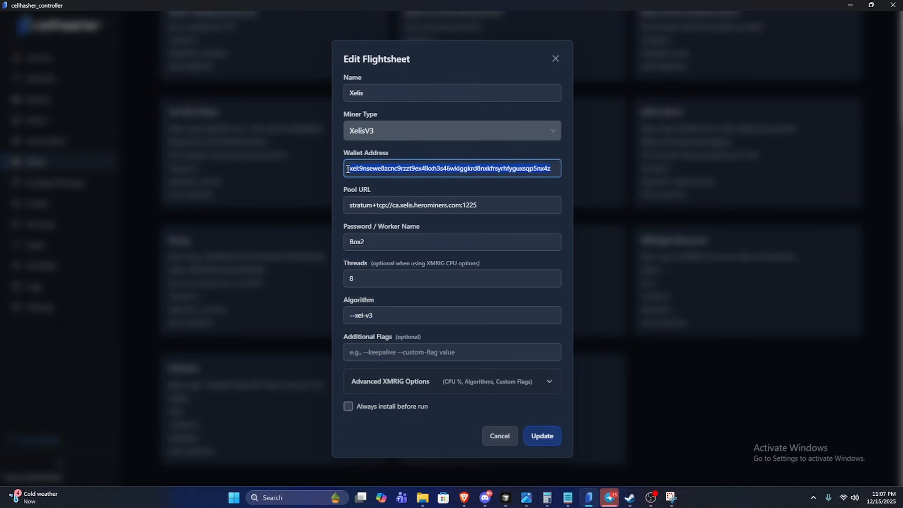
click(353, 171)
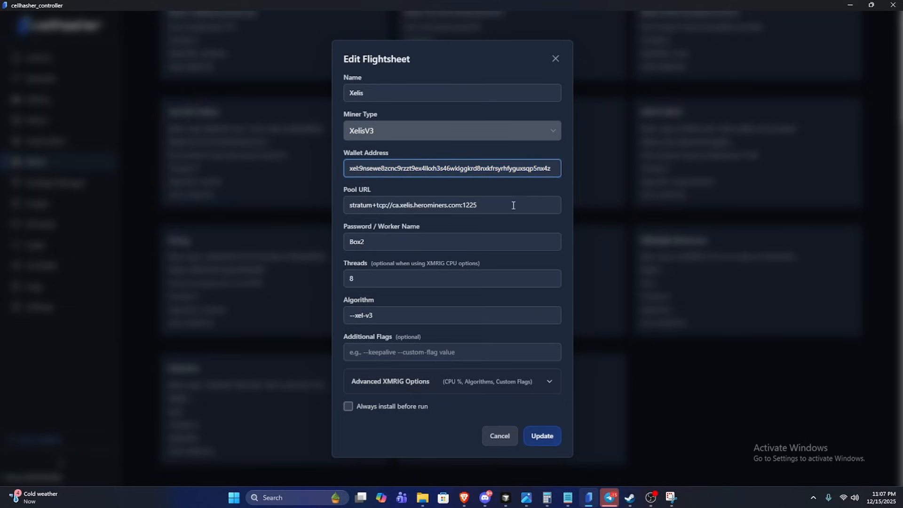
drag(513, 206, 322, 210)
click(498, 209)
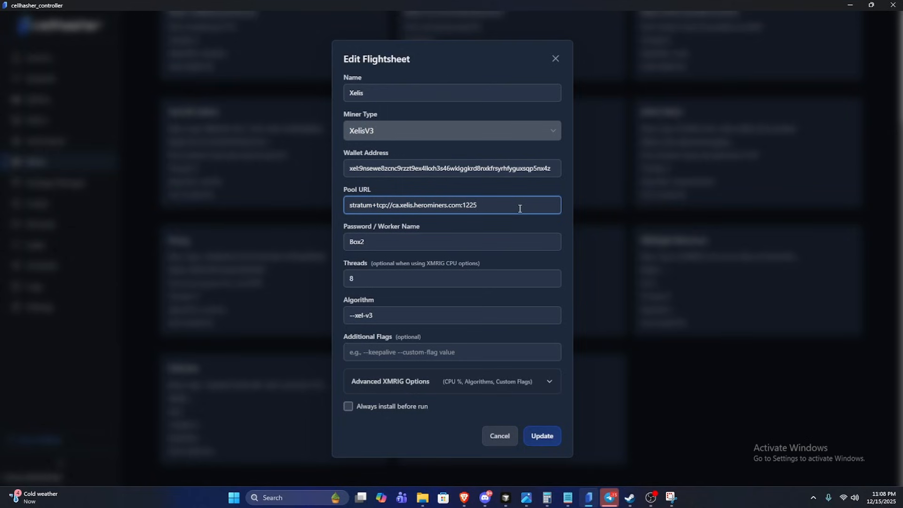
drag(520, 208, 351, 219)
click(489, 209)
Review the flightsheet's threads, worker name and algorithm settings, and close it without saving.
click(392, 283)
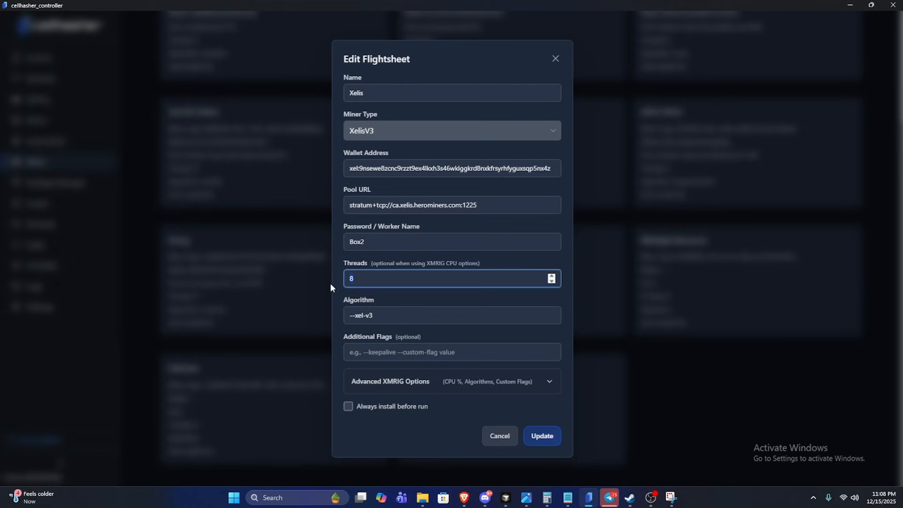
click(395, 248)
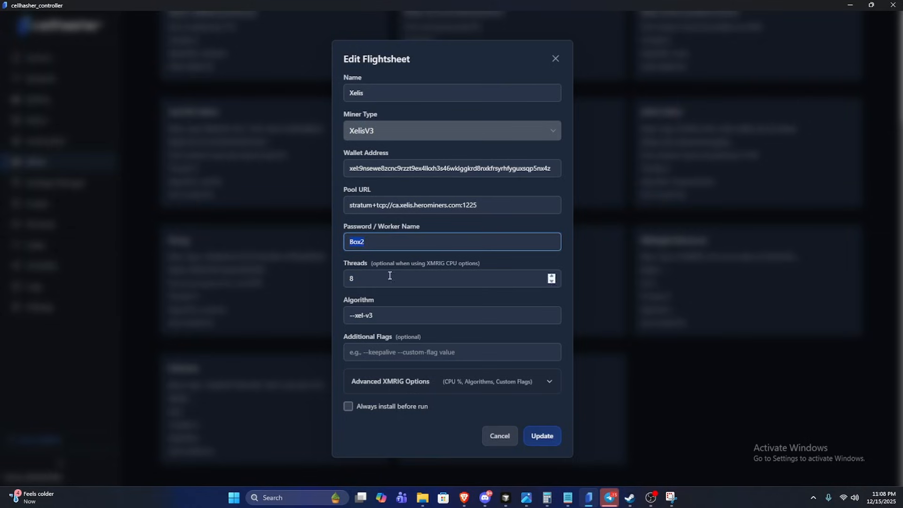
click(403, 320)
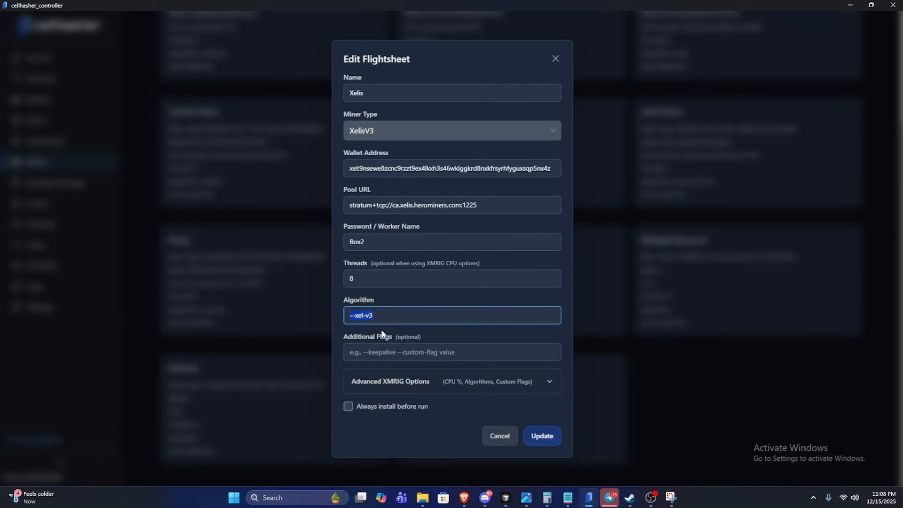
click(379, 239)
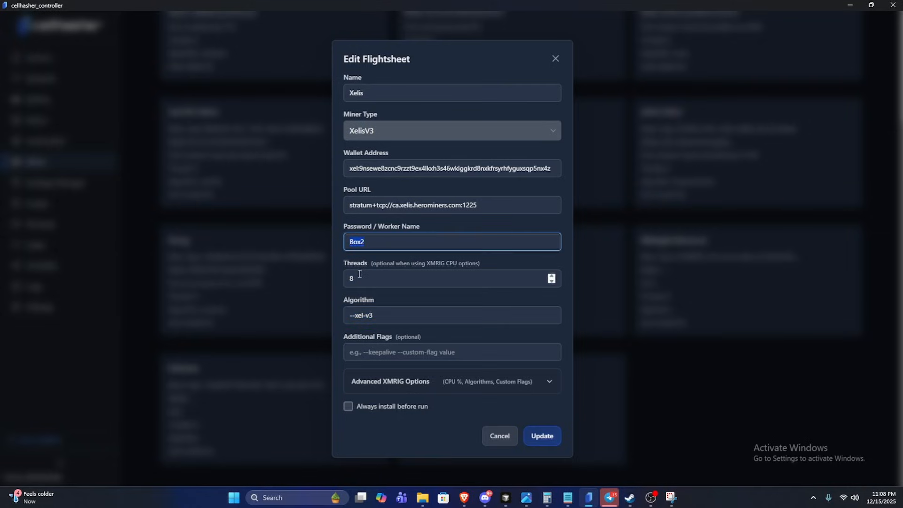
click(399, 313)
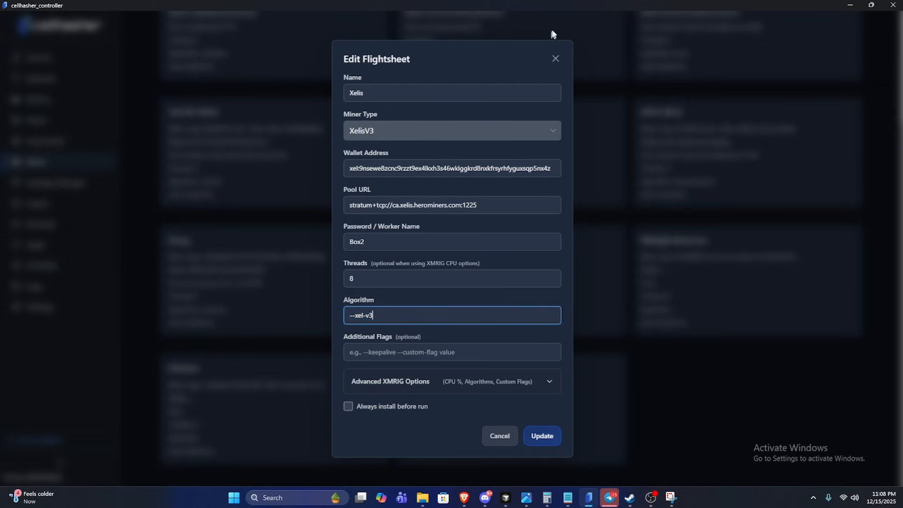
click(555, 58)
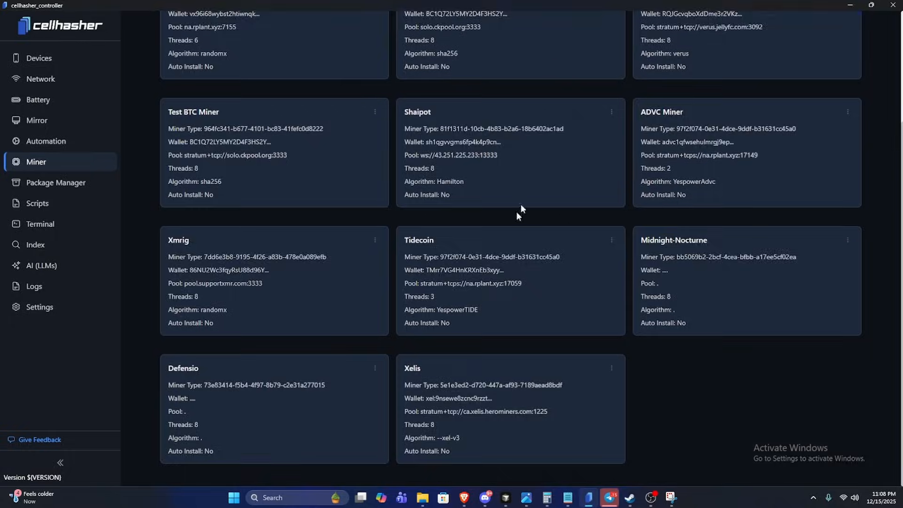
Bring up the device assignments and bulksheets of the mining dashboard.
scroll(520, 207, up, 3)
click(197, 65)
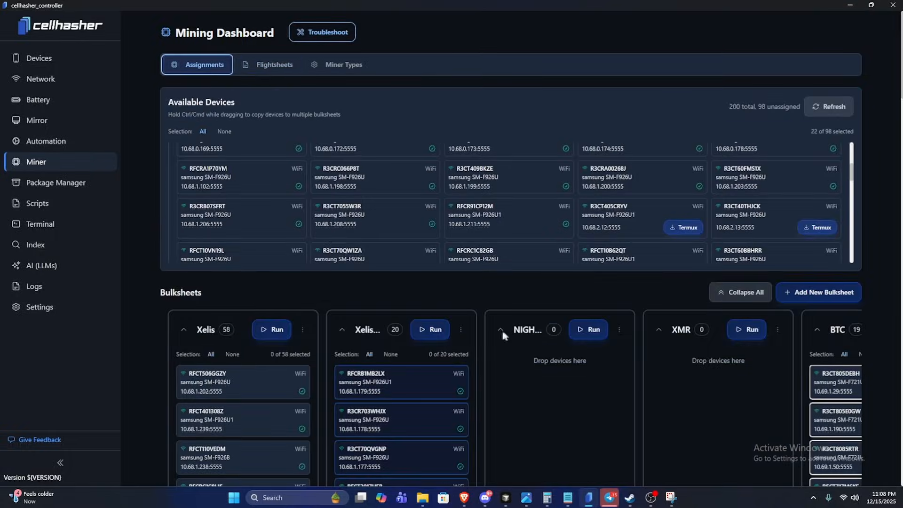
click(816, 292)
text(x)
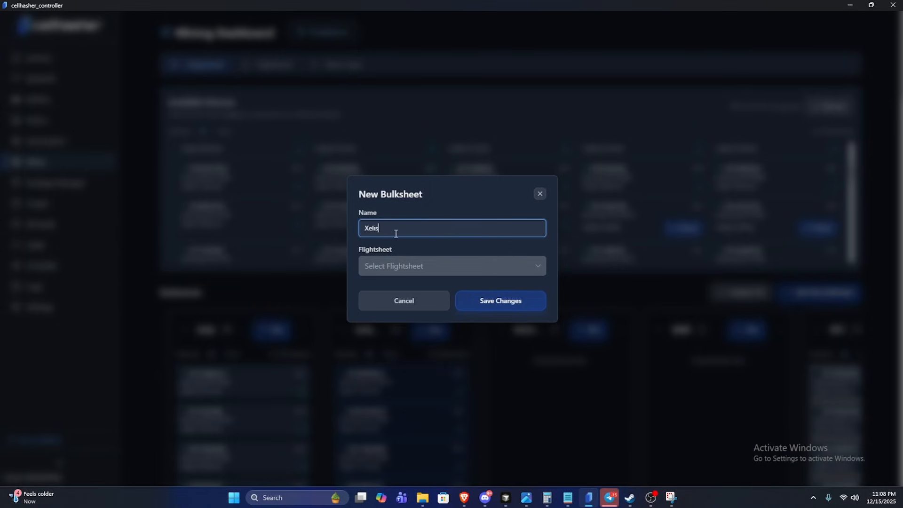
click(430, 263)
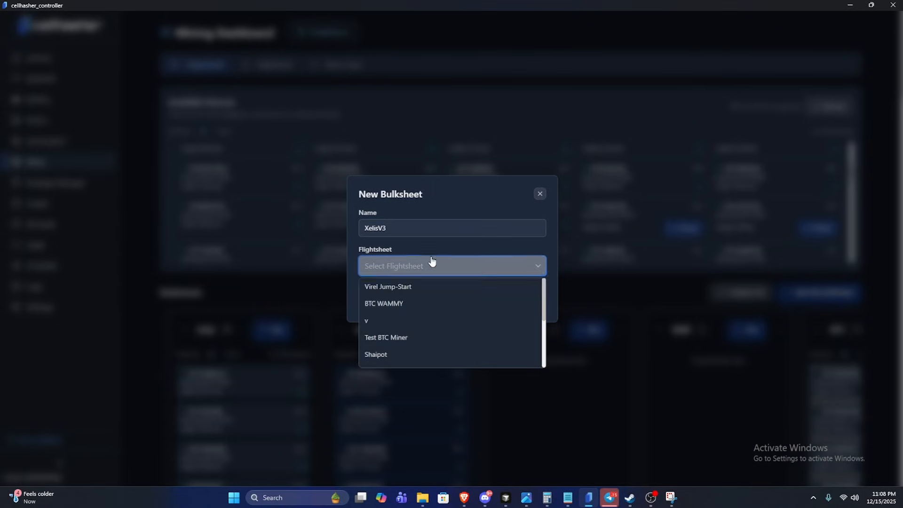
scroll(424, 313, down, 3)
click(541, 194)
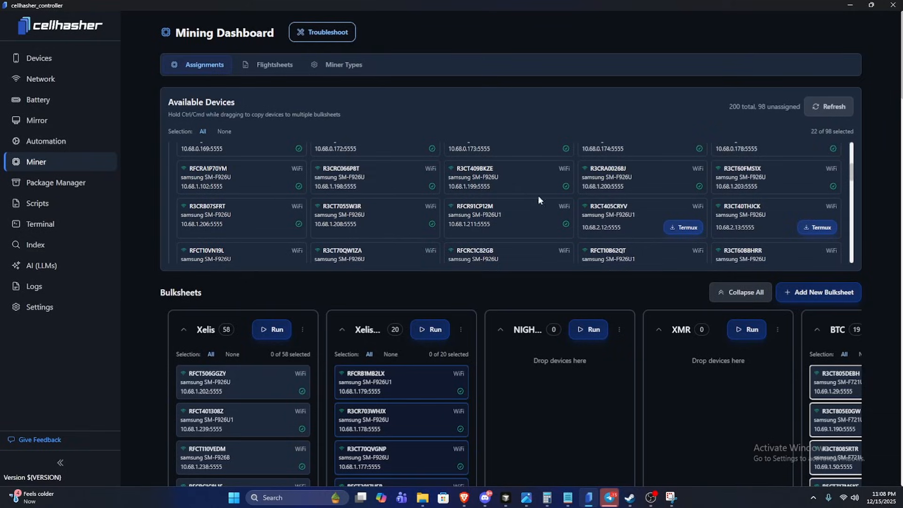
Examine the available actions of the second Xelis bulksheet and the Termux status of the available devices.
scroll(461, 334, down, 2)
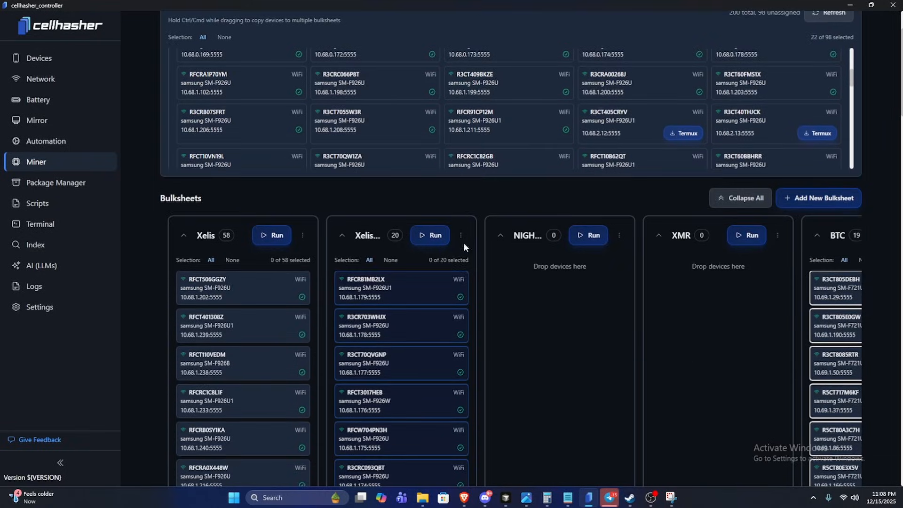
click(461, 235)
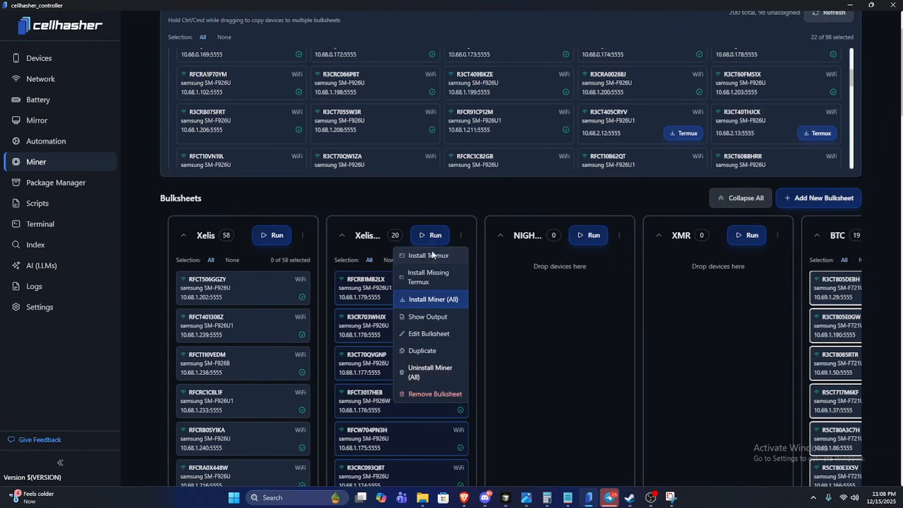
scroll(557, 269, up, 2)
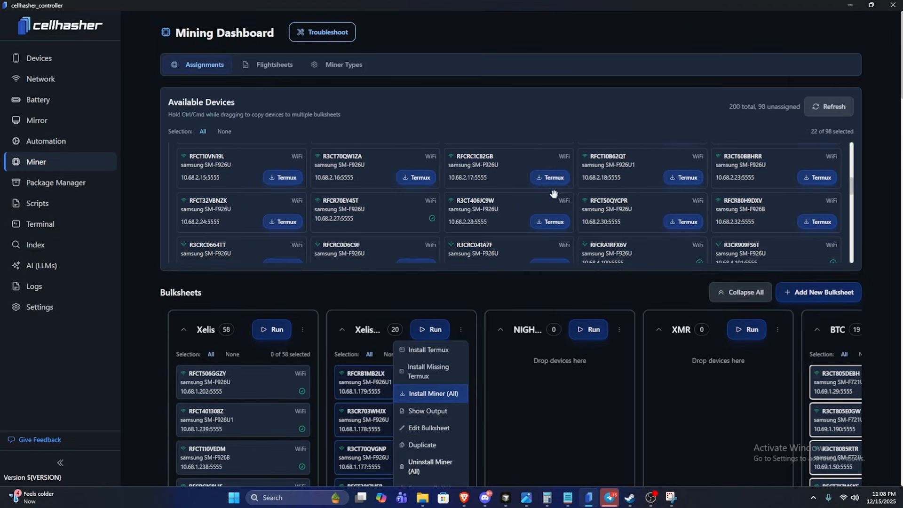
scroll(540, 183, up, 3)
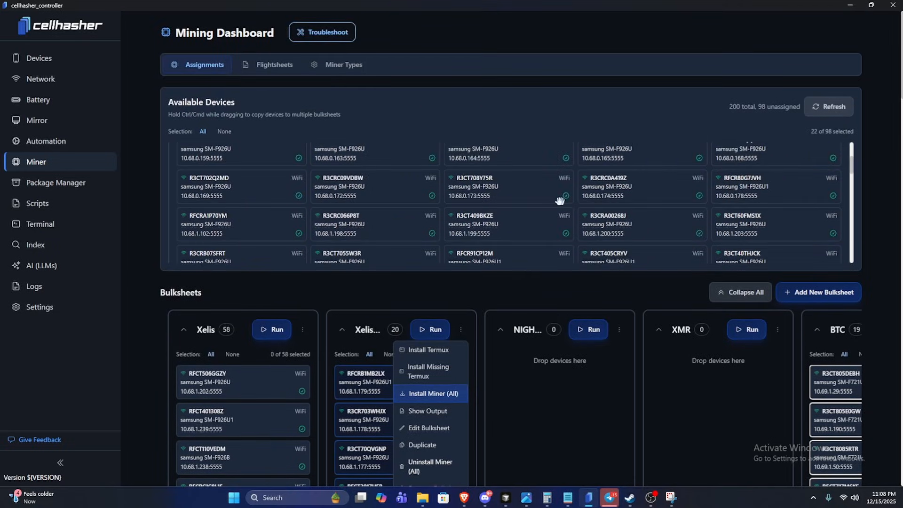
scroll(557, 201, down, 3)
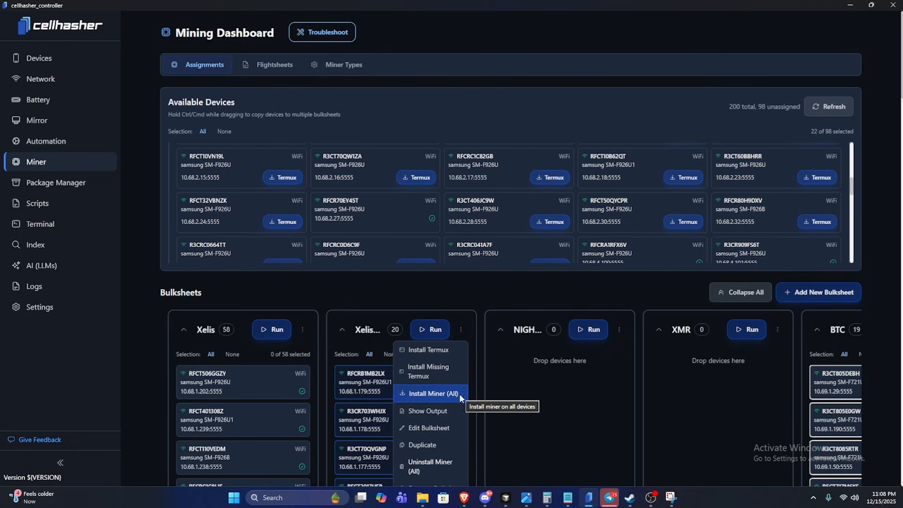
click(461, 328)
scroll(474, 244, up, 5)
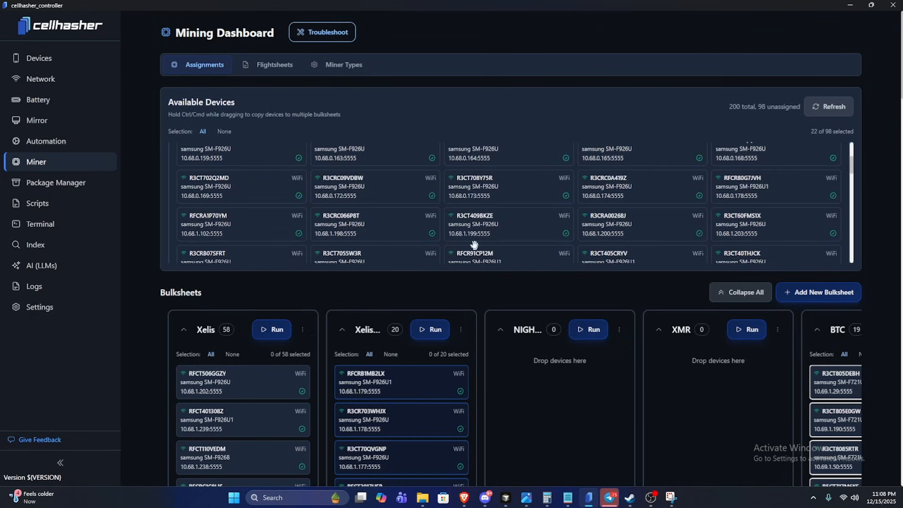
Move all devices from the second Xelis bulksheet back to the available devices and clear the device selection.
click(503, 189)
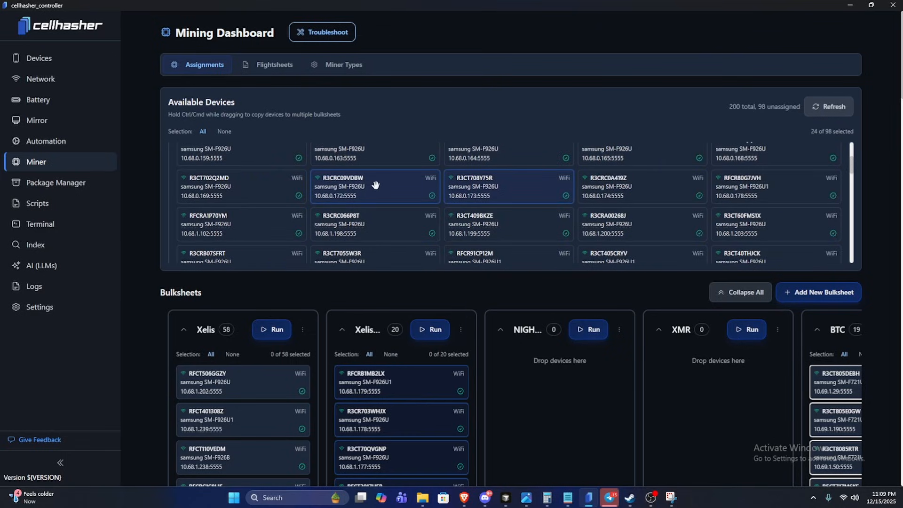
mouse_move(375, 185)
mouse_down()
mouse_move(512, 258)
mouse_move(480, 181)
mouse_move(416, 155)
mouse_move(380, 164)
mouse_move(387, 193)
mouse_up()
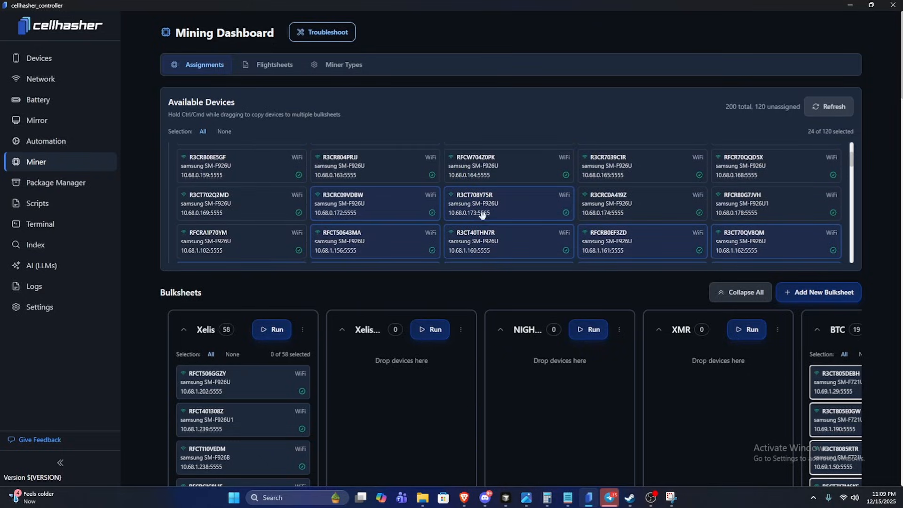
click(225, 132)
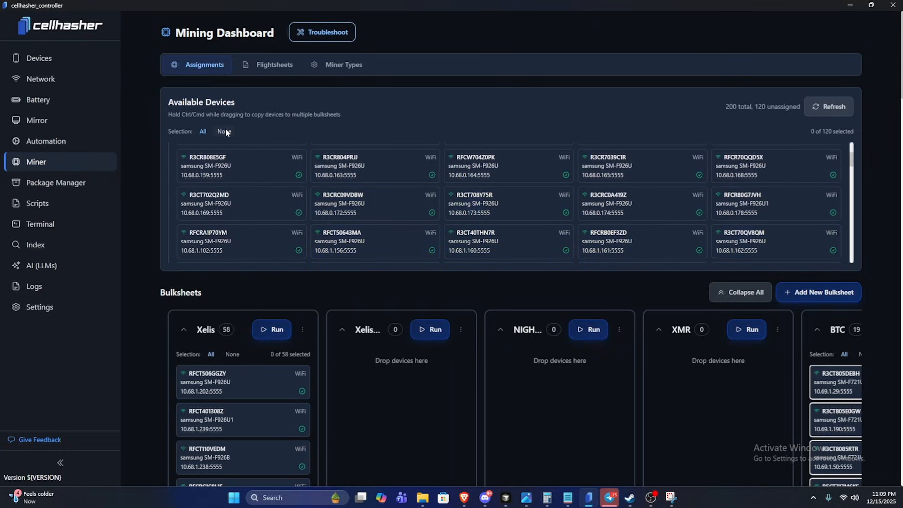
scroll(423, 249, down, 2)
scroll(444, 286, down, 15)
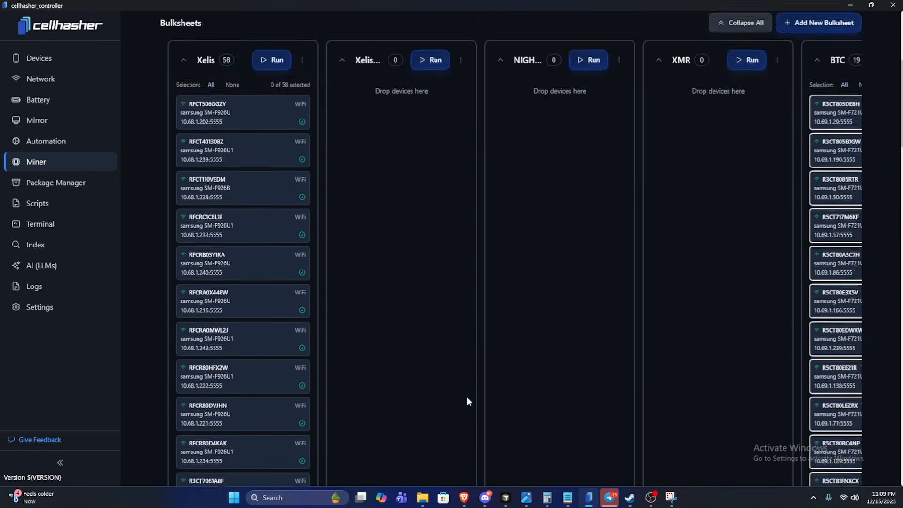
scroll(461, 322, up, 20)
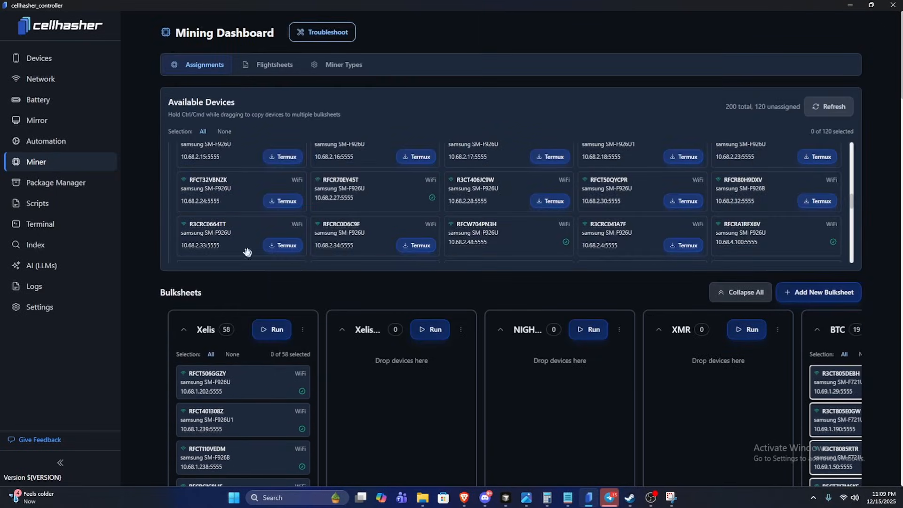
Select all connected devices in the device list and return to the mining dashboard.
click(59, 61)
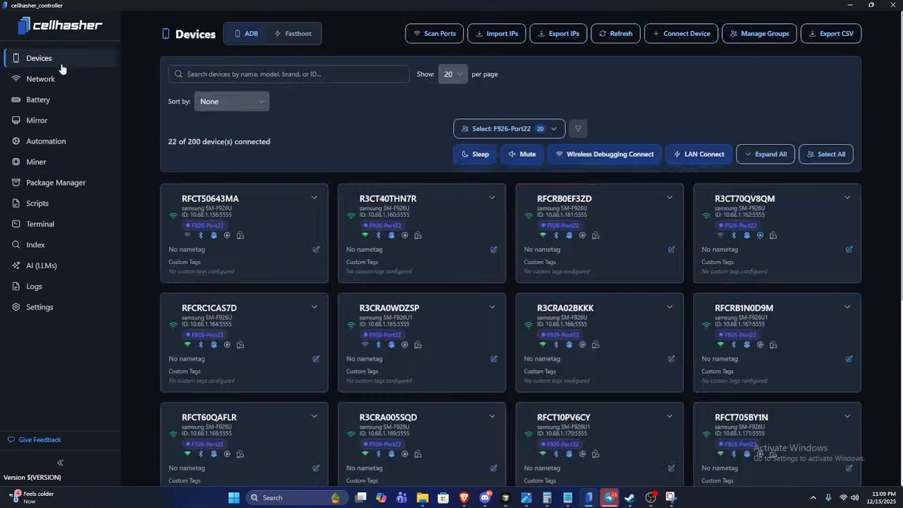
click(821, 155)
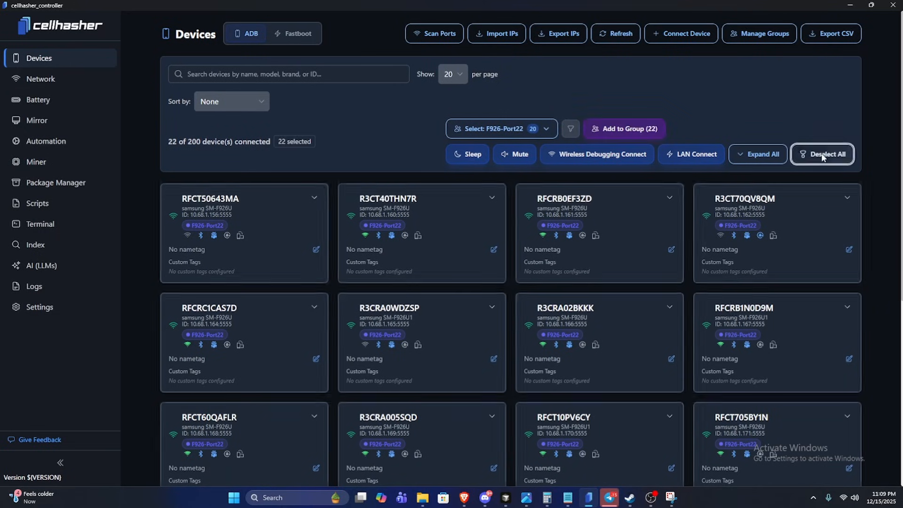
scroll(648, 274, down, 5)
scroll(605, 257, up, 5)
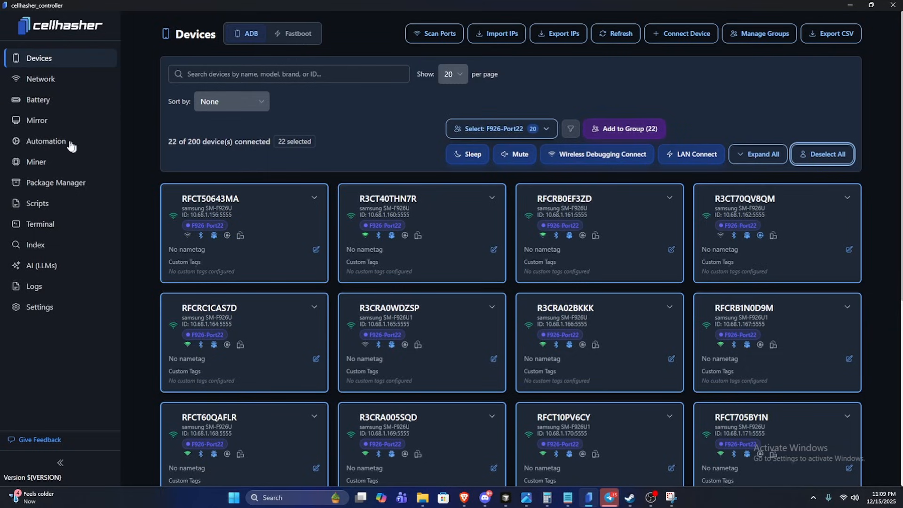
click(47, 163)
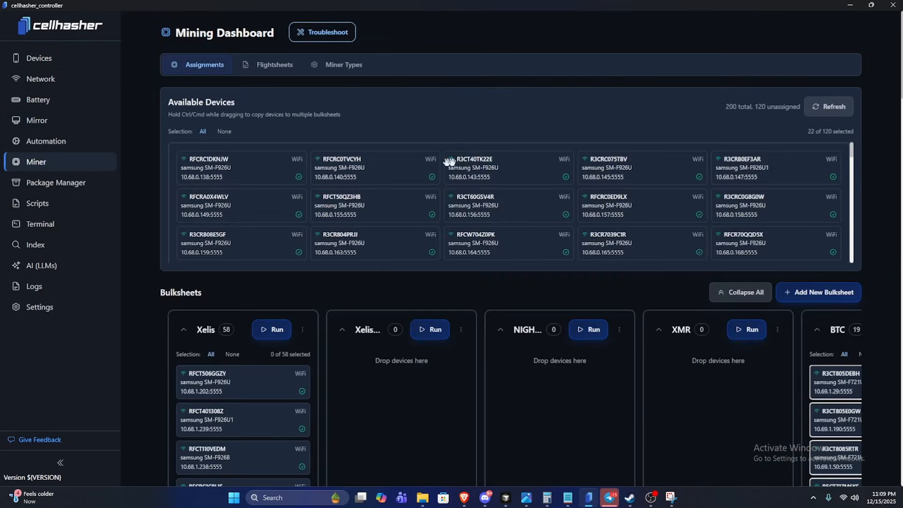
Assign the selected available devices to the empty second Xelis bulksheet and look over its device list.
scroll(767, 204, down, 2)
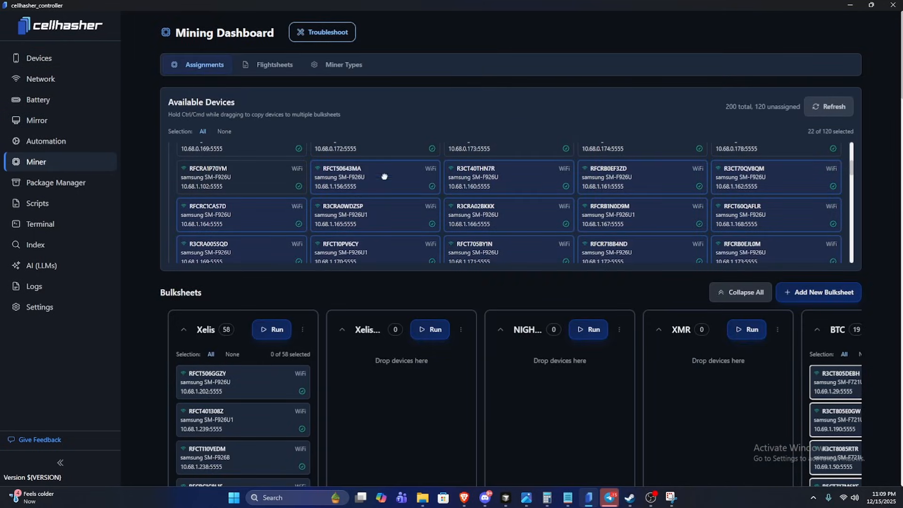
drag(384, 176, 405, 362)
scroll(423, 362, down, 6)
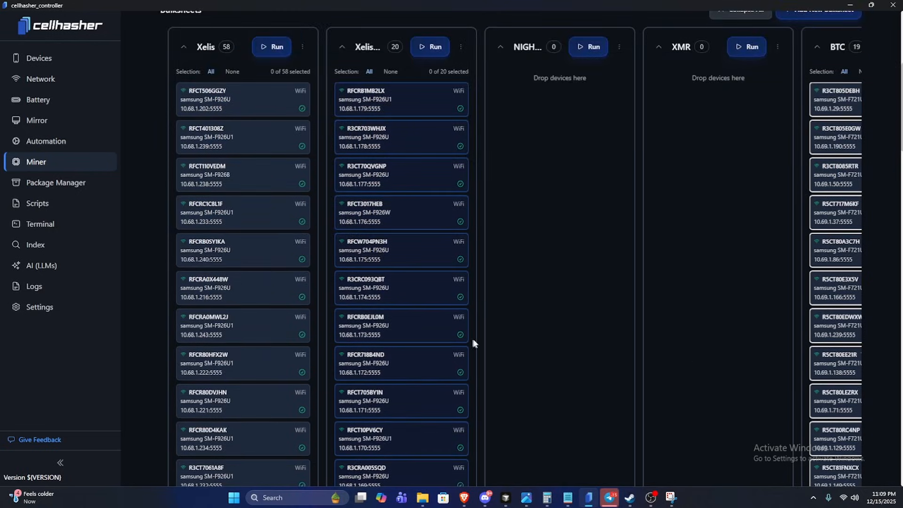
scroll(498, 324, down, 10)
scroll(489, 323, up, 12)
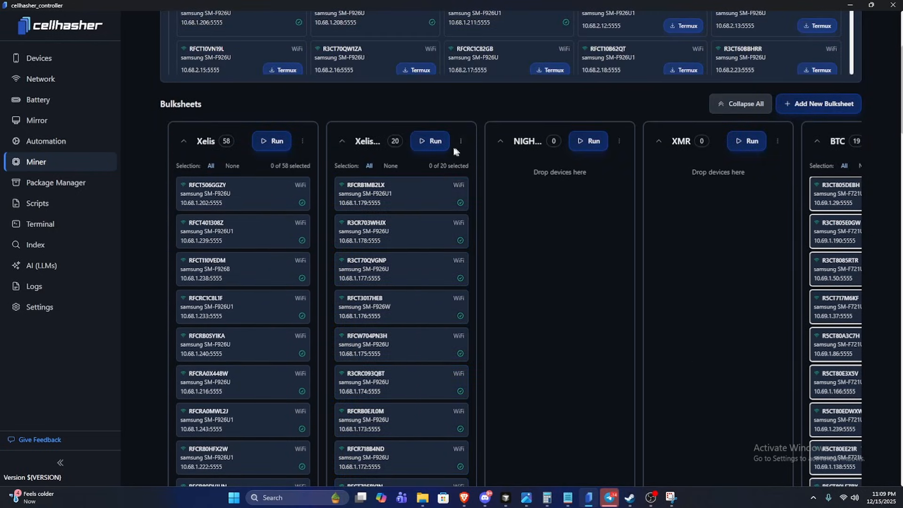
Check the second Xelis bulksheet's actions with no device selected, and try selecting and clearing all its devices.
scroll(388, 292, down, 7)
scroll(388, 293, up, 9)
click(460, 235)
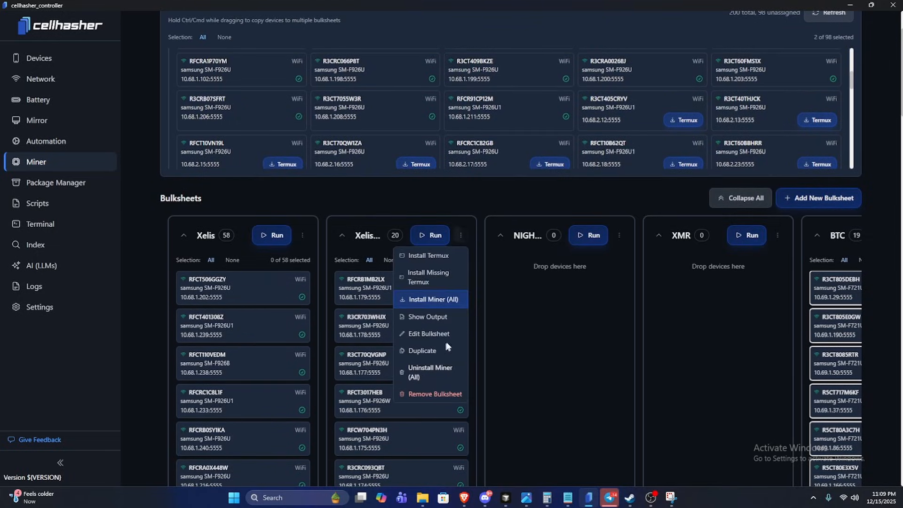
click(466, 236)
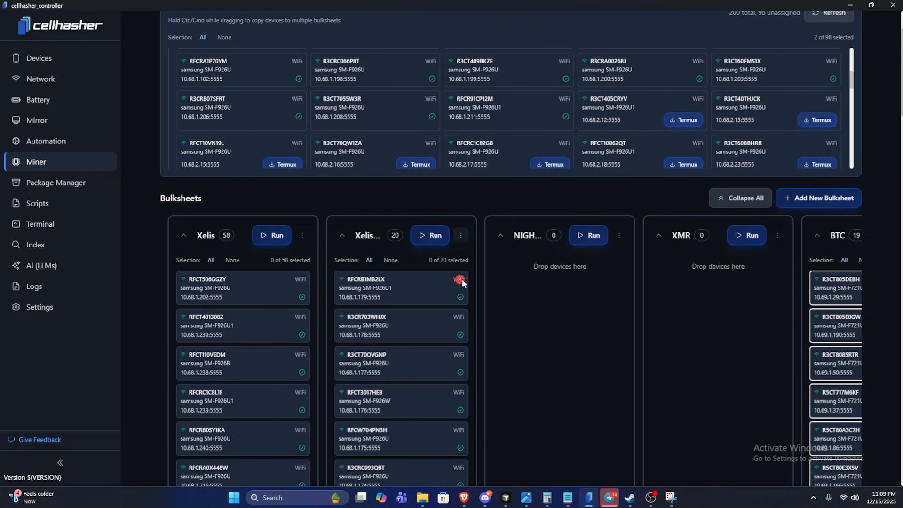
click(369, 260)
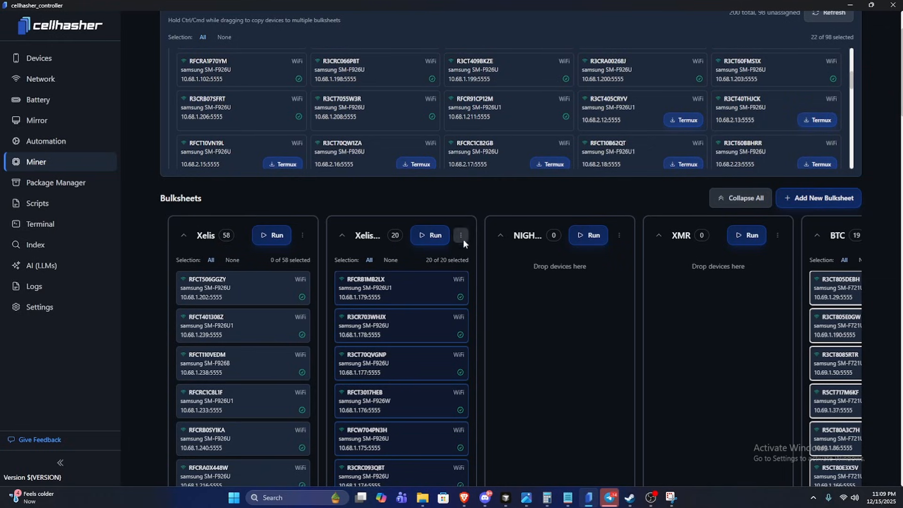
click(391, 260)
Check the second Xelis bulksheet's actions with only its first, third and fifth devices selected, and clear that selection.
click(398, 292)
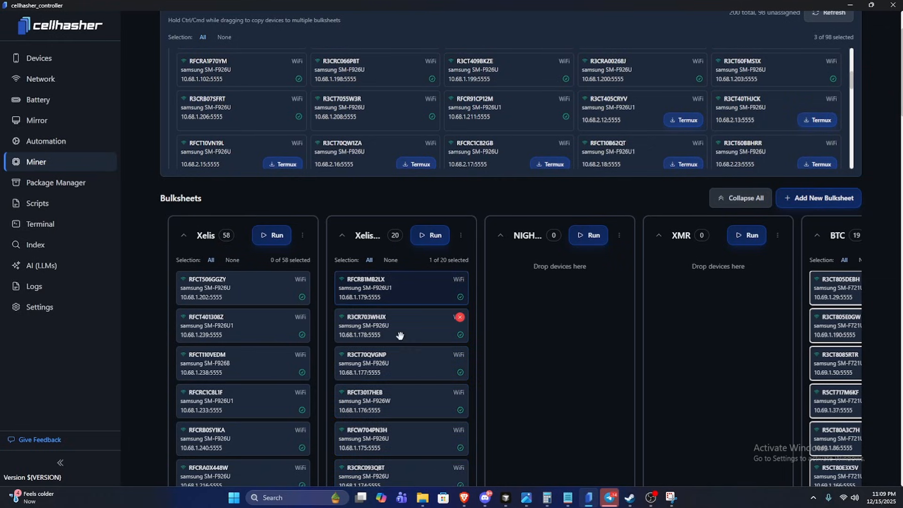
click(404, 360)
click(402, 443)
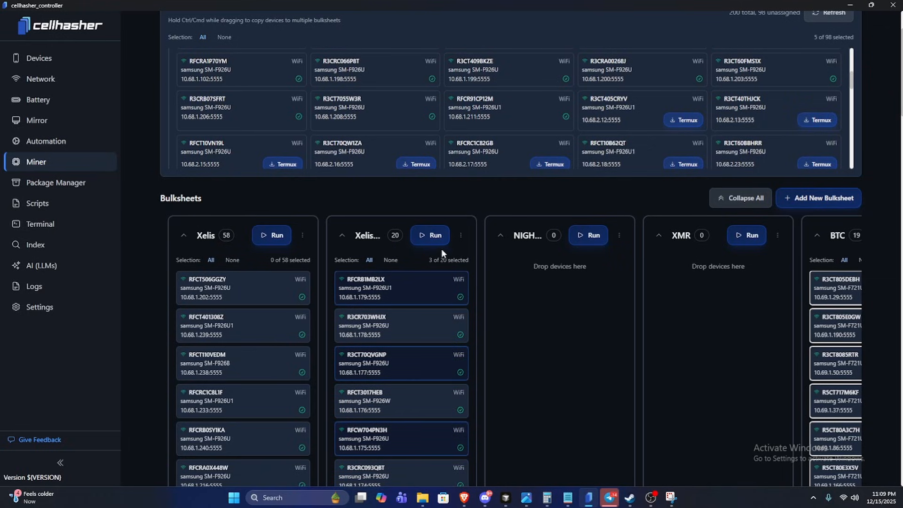
click(461, 235)
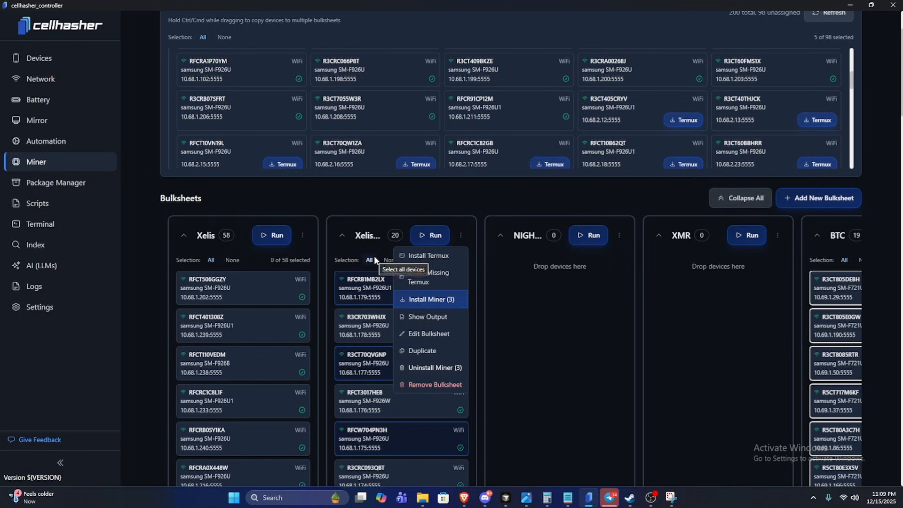
click(462, 235)
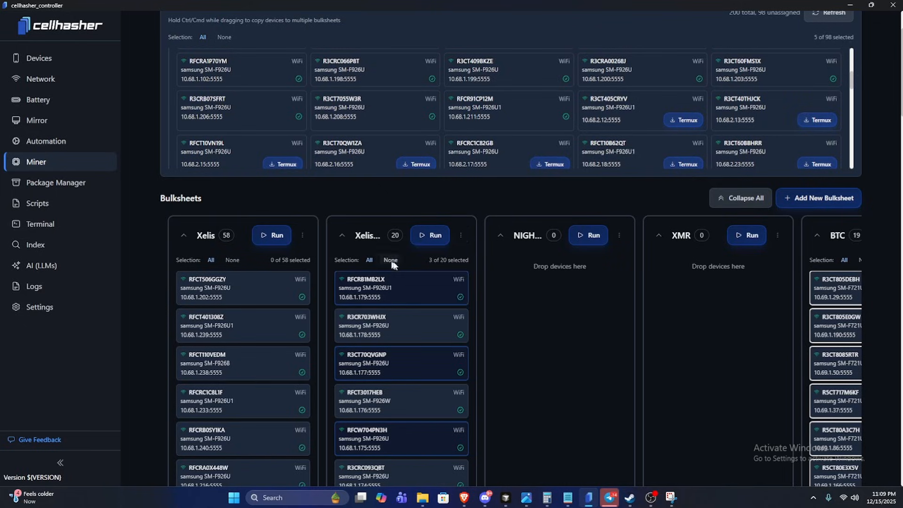
click(391, 260)
click(459, 237)
click(459, 237)
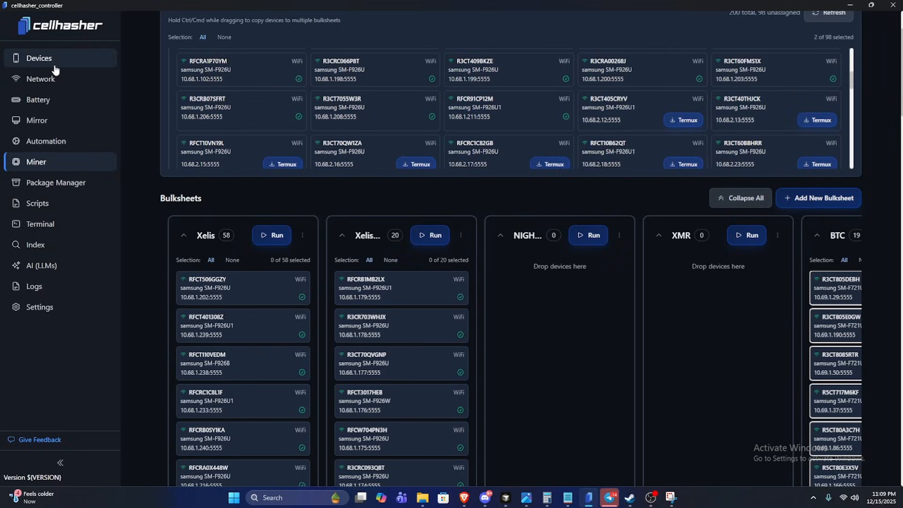
Select all connected devices in the device list and start mirroring their screens.
click(47, 122)
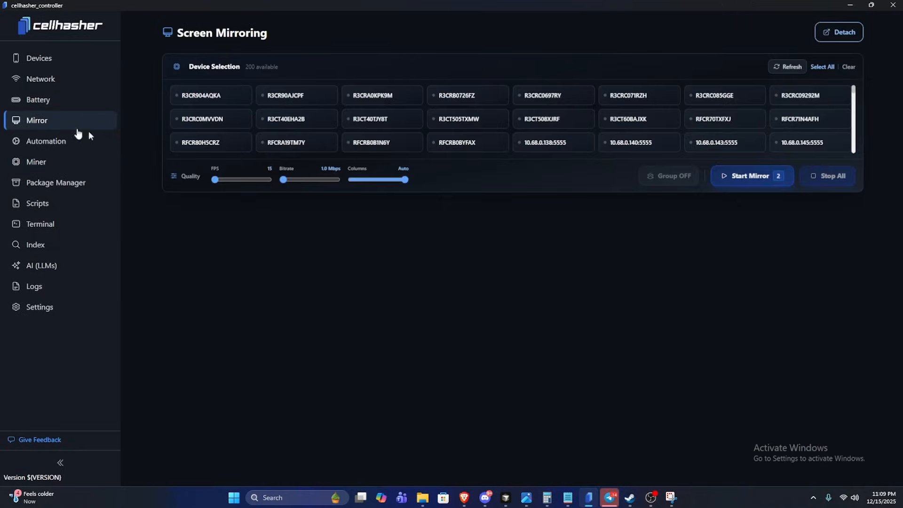
click(71, 58)
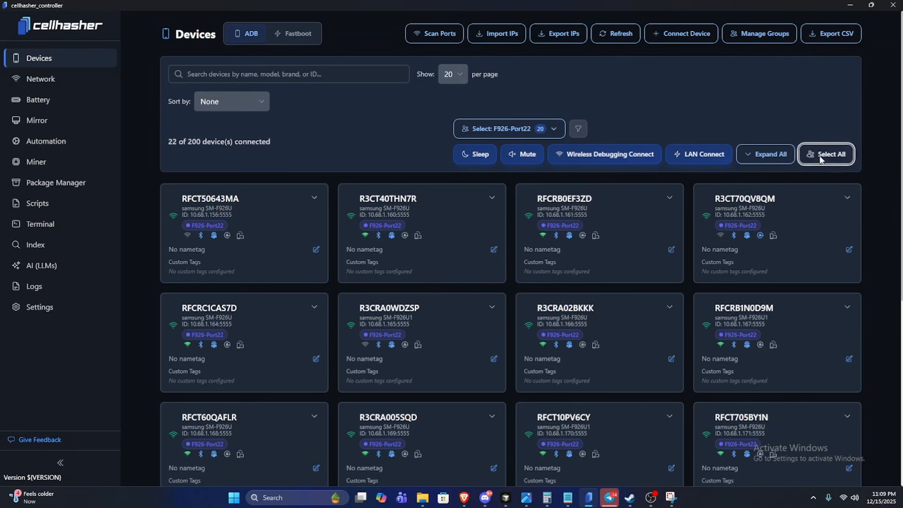
click(822, 154)
click(45, 120)
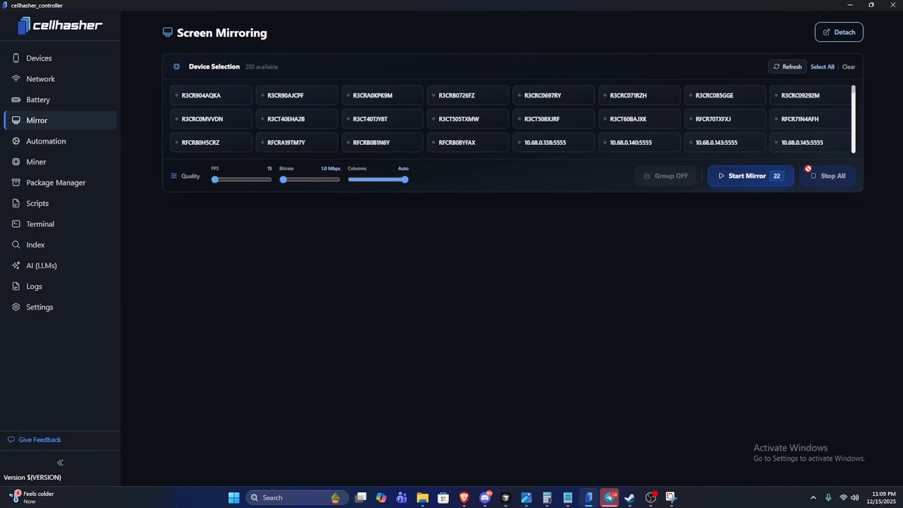
click(767, 177)
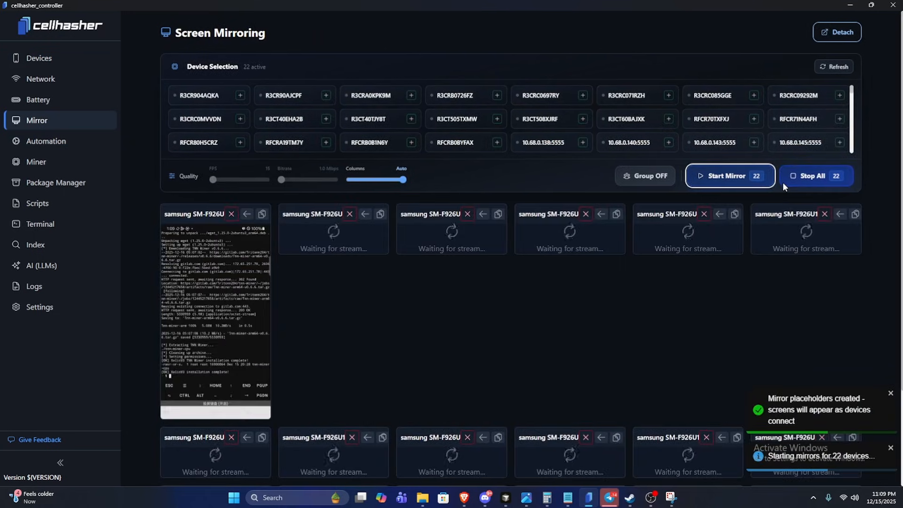
Arrange the mirrored screens in 3 columns and check the XelisV3 miner installation output on the phones.
drag(403, 179, 363, 180)
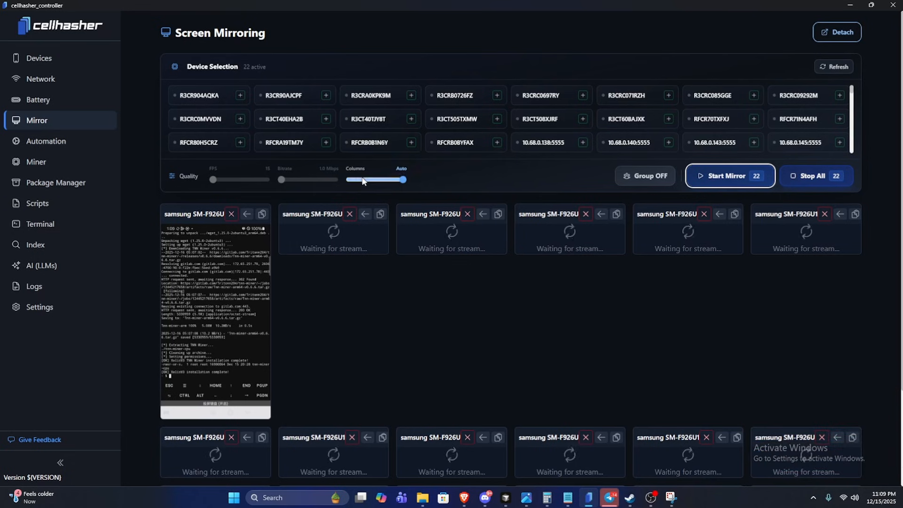
scroll(404, 432, down, 2)
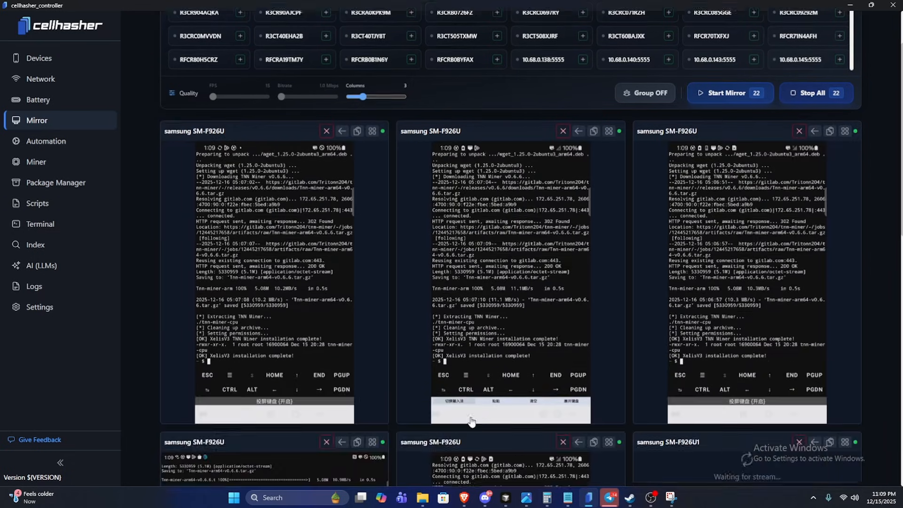
scroll(713, 314, down, 6)
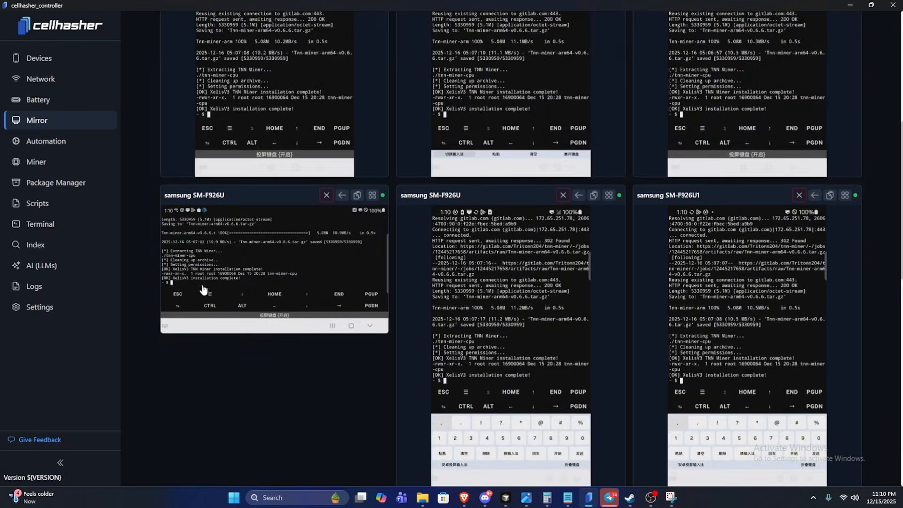
scroll(473, 244, down, 6)
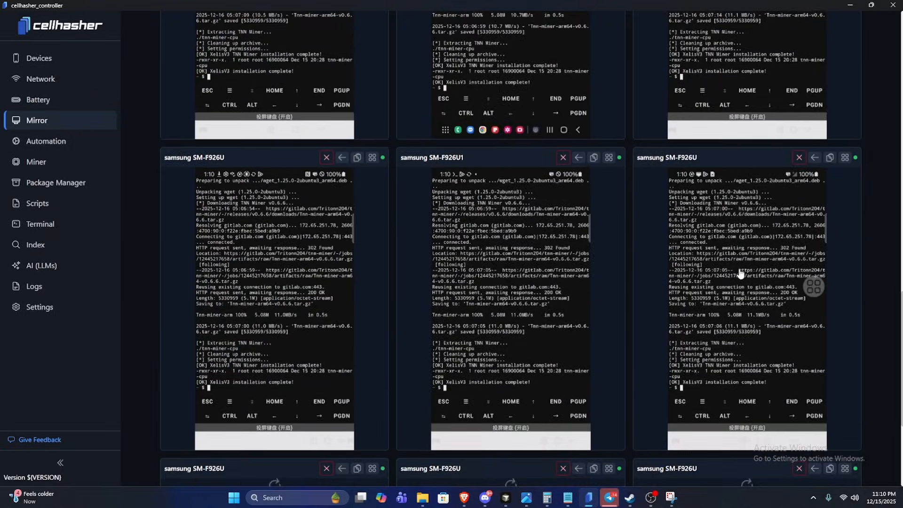
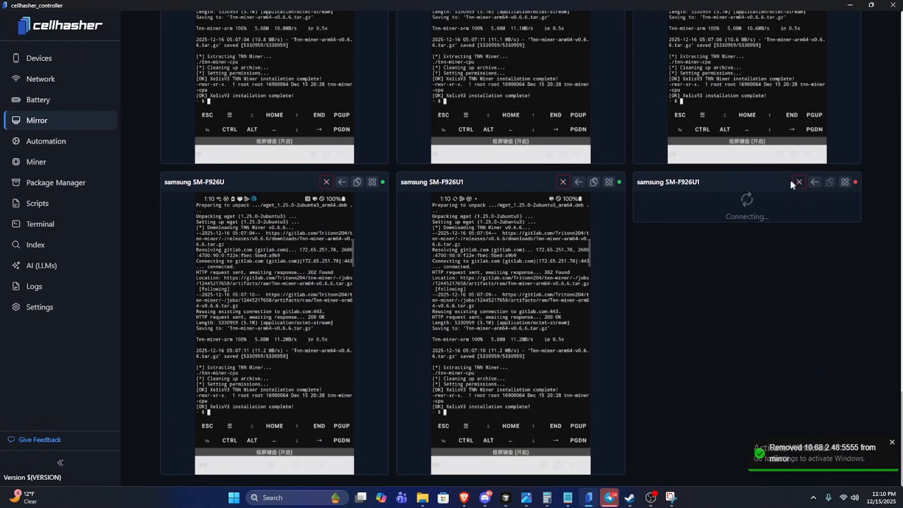
Remove the samsung SM-F926U1 that is still connecting from the mirror and review the remaining phones' XelisV3 installation output.
click(800, 183)
scroll(673, 276, down, 3)
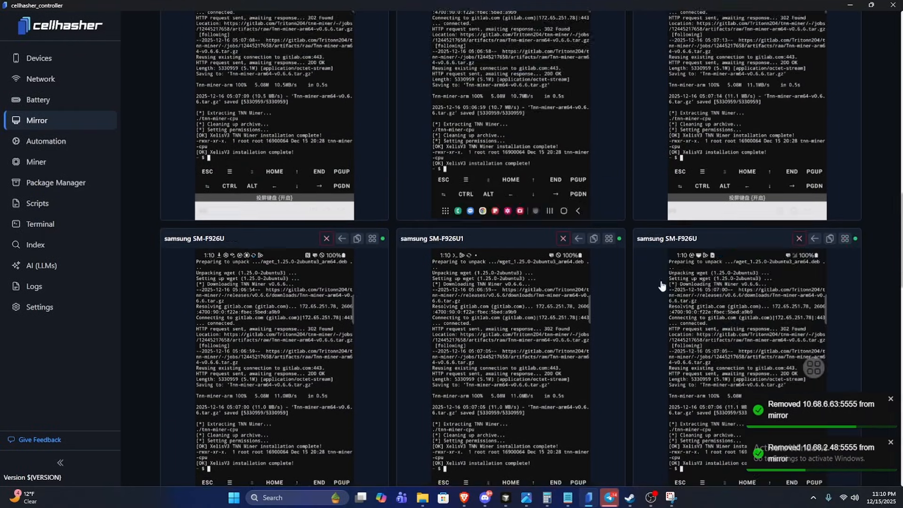
scroll(662, 286, up, 5)
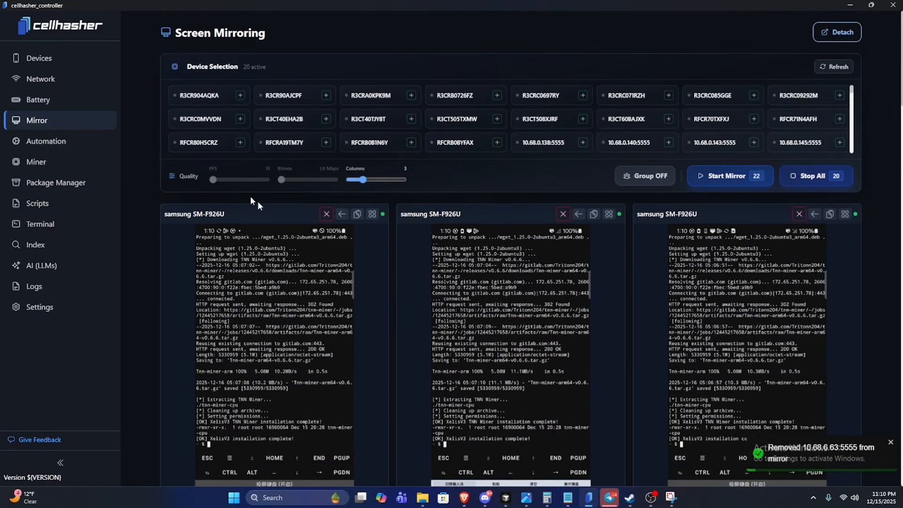
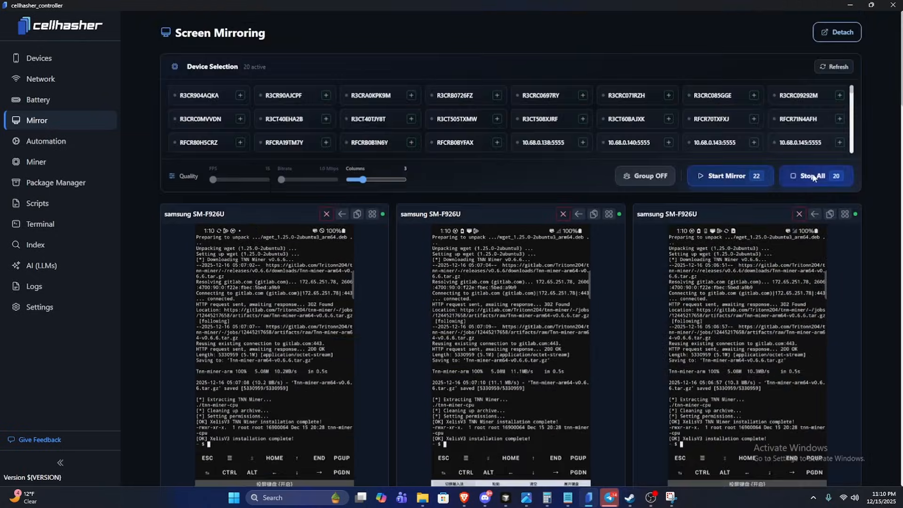
Stop all mirroring sessions and expand the details of the first phone in the device list.
click(827, 176)
click(55, 59)
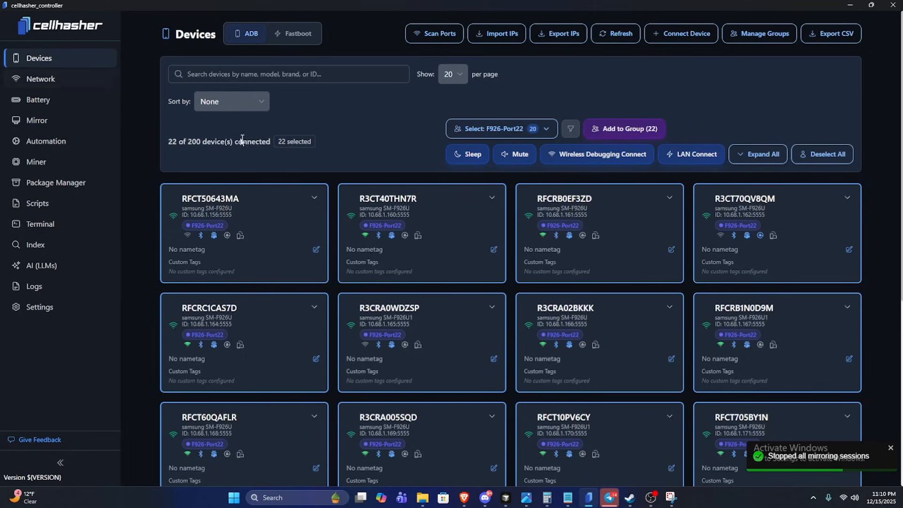
click(314, 197)
scroll(316, 204, down, 3)
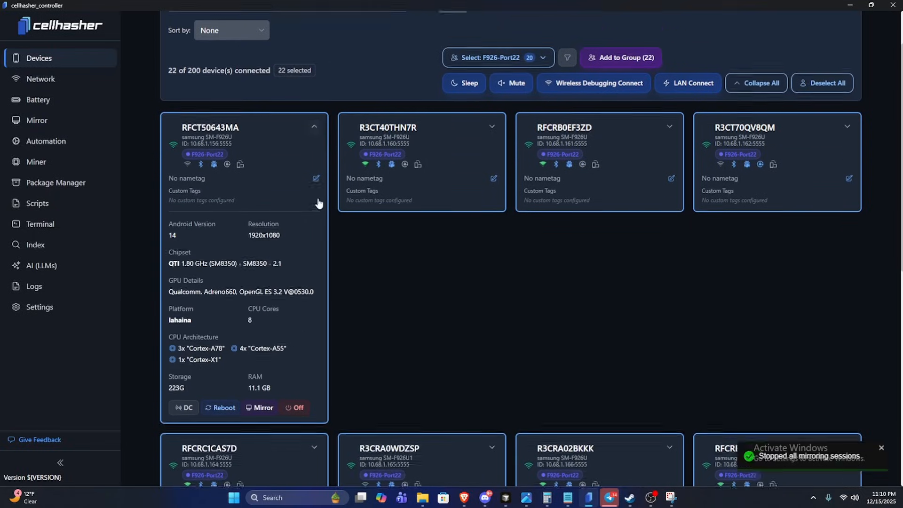
Check the system paths in the settings and start mirroring the first listed phone (10.68.1.156:5555) from its expanded device details.
click(111, 307)
scroll(405, 264, up, 3)
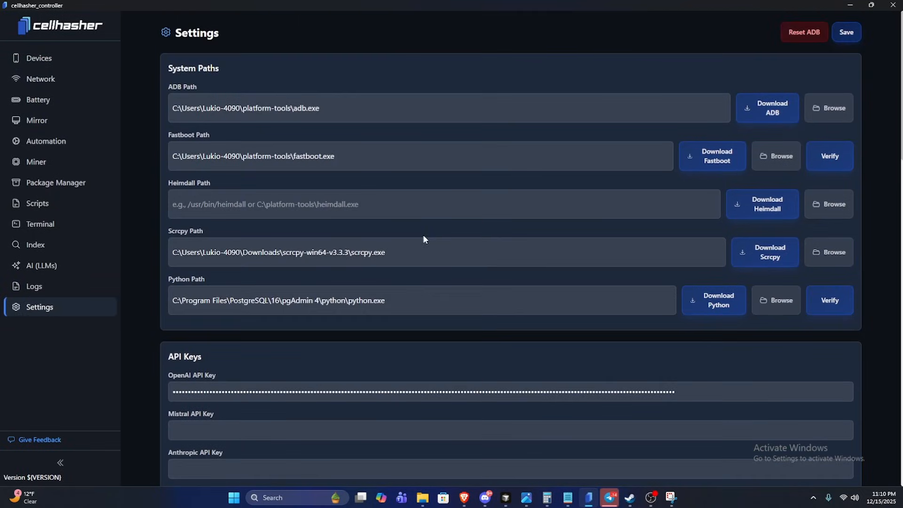
click(55, 59)
click(318, 197)
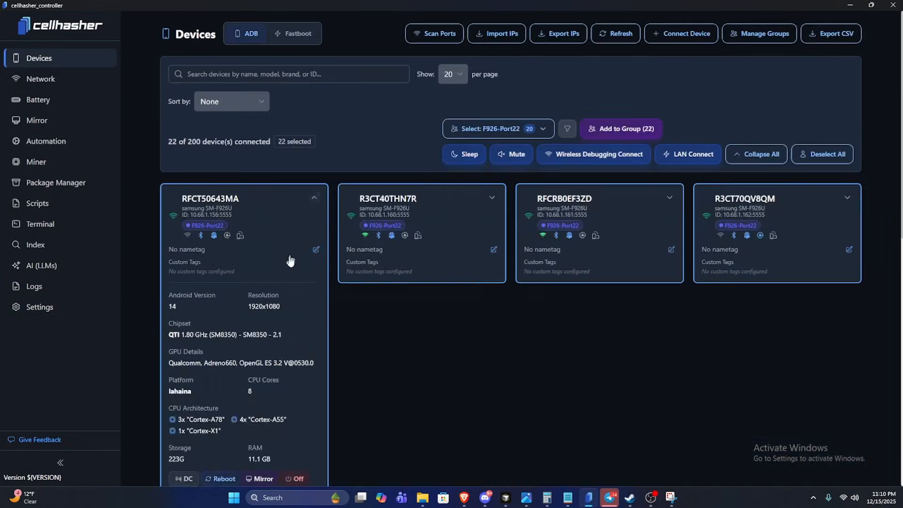
scroll(288, 256, down, 3)
click(257, 338)
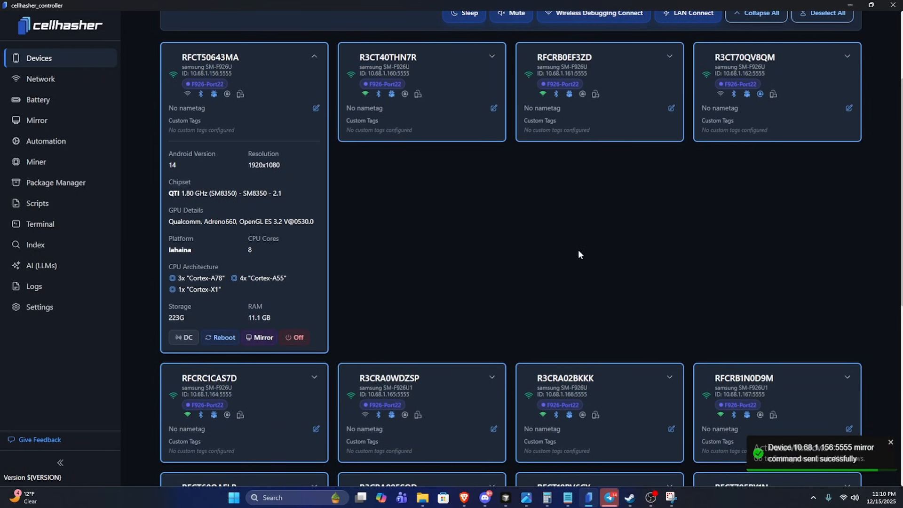
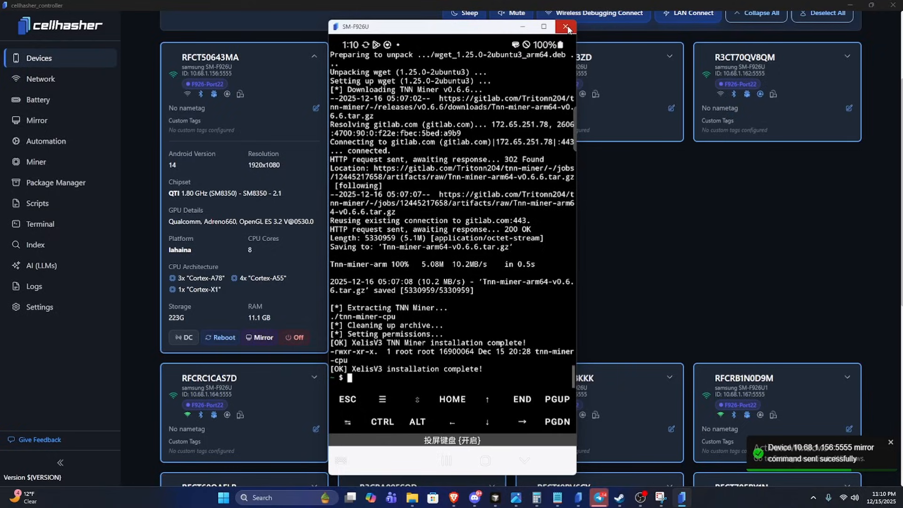
Close the individual phone mirror window and run the miner on the second Xelis bulksheet, which holds 20 phones.
click(568, 29)
click(31, 122)
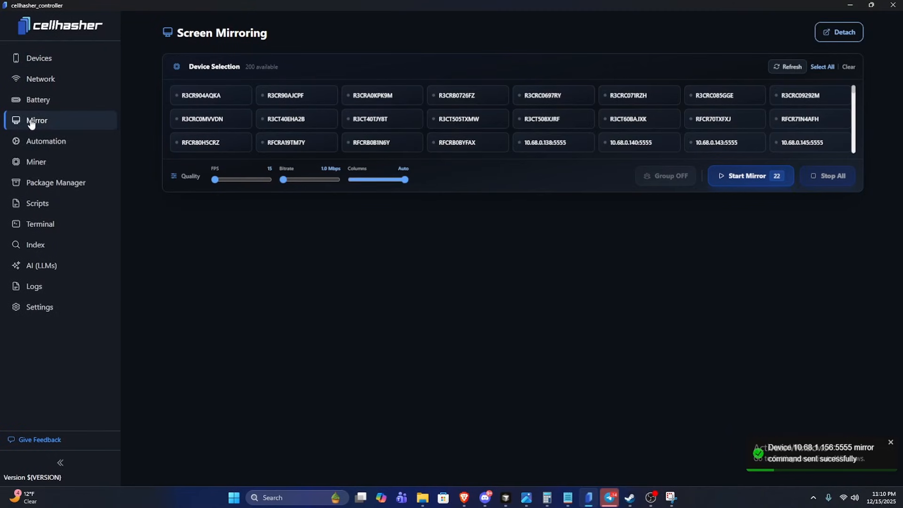
click(33, 161)
scroll(433, 270, down, 2)
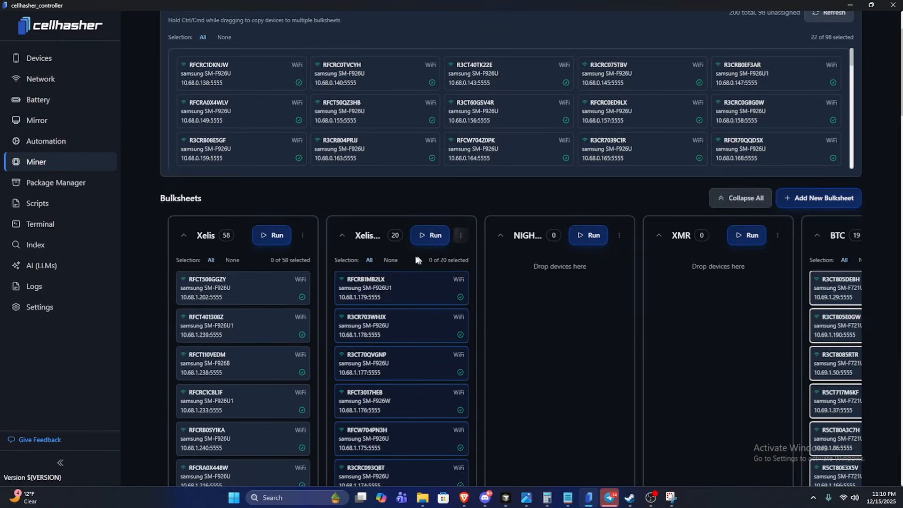
click(423, 236)
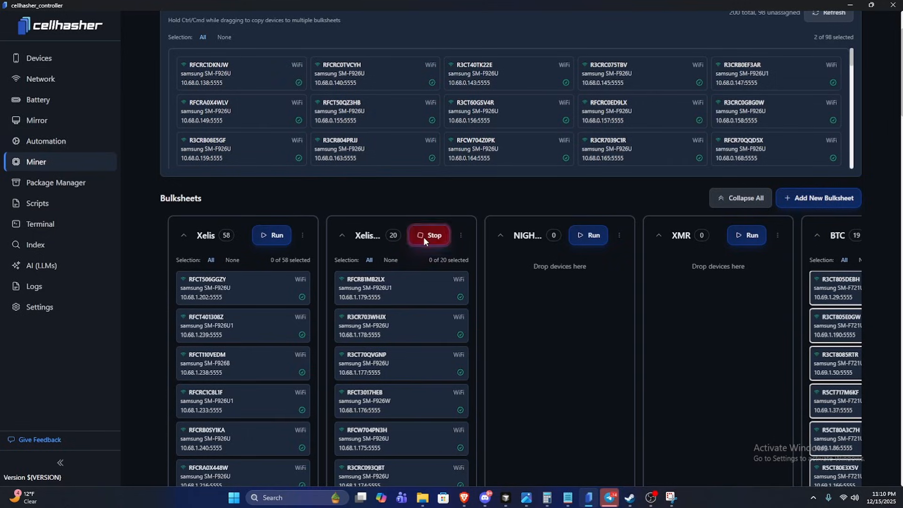
Select all connected devices and start mirroring their screens.
click(45, 120)
click(40, 59)
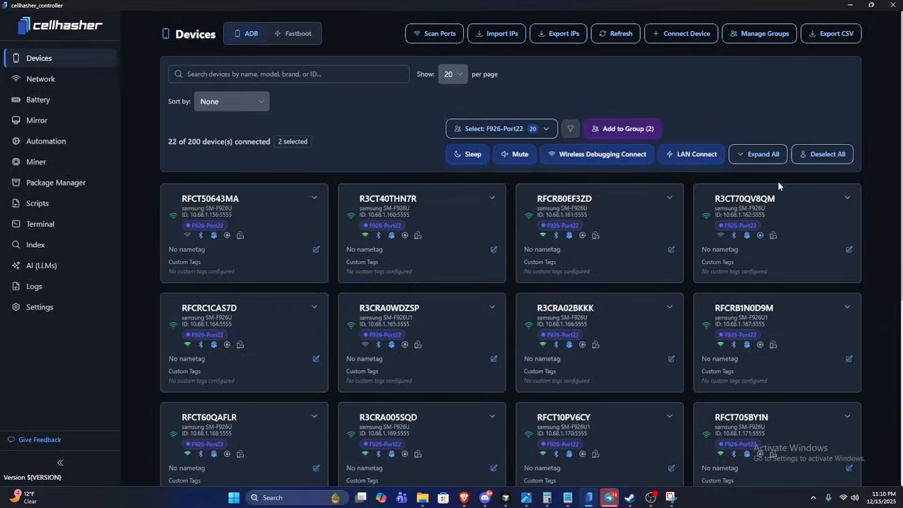
click(828, 154)
click(833, 155)
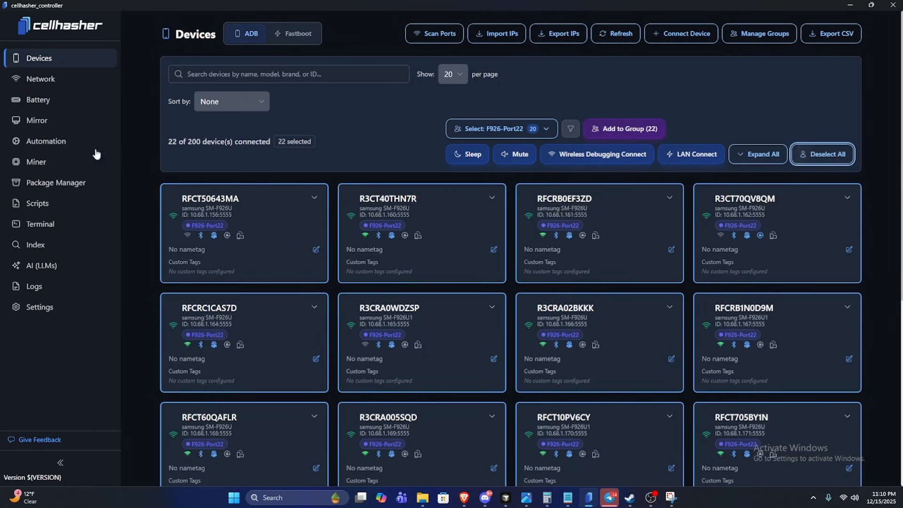
click(38, 120)
click(737, 177)
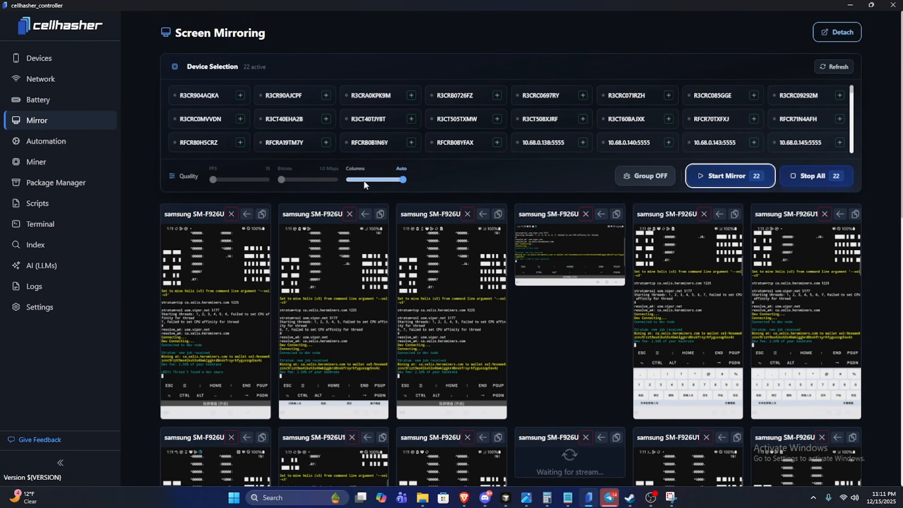
Remove the two phones without a stream, 10.68.1.169:5555 and 10.68.2.48:5555, from the mirroring view.
scroll(618, 326, down, 4)
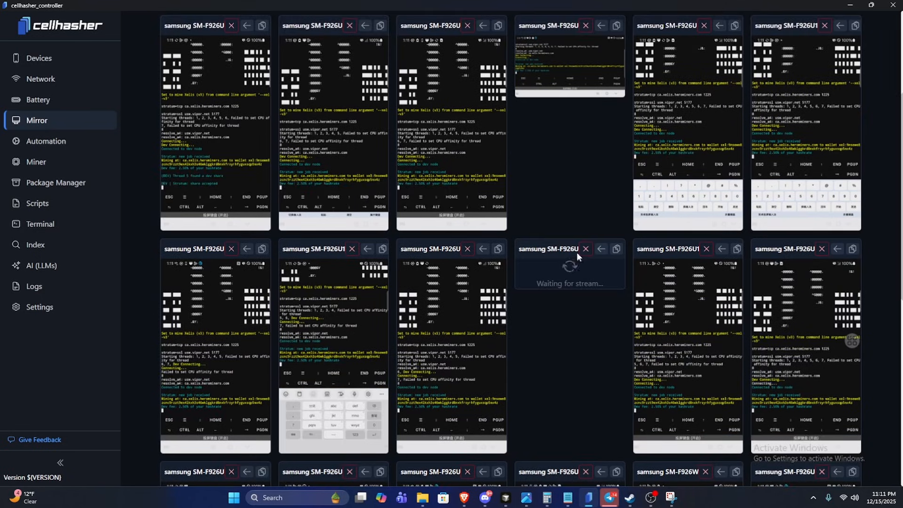
click(585, 249)
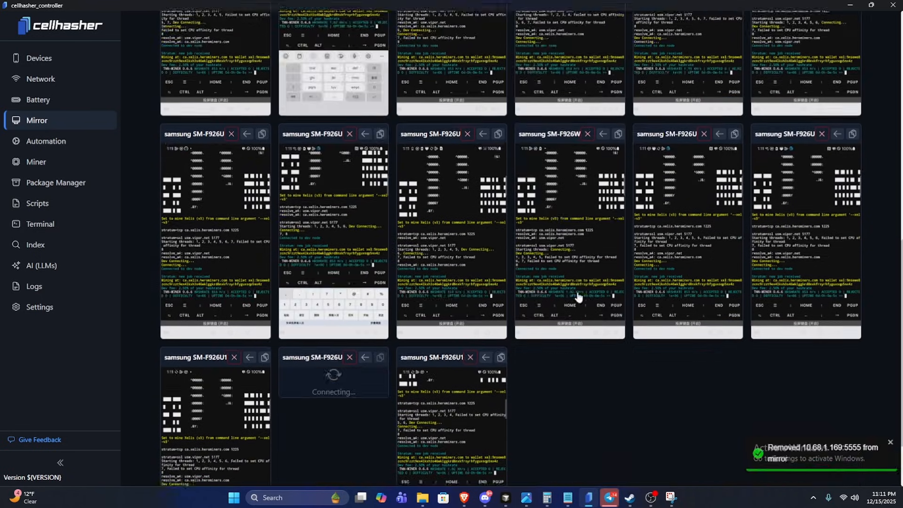
click(350, 269)
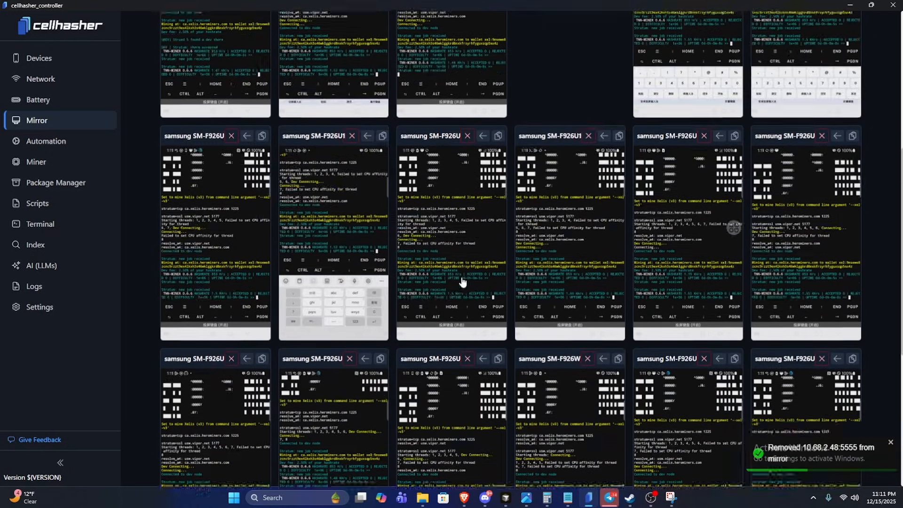
Set the mirroring grid to 3 columns and review the TNN-Miner output on each phone.
scroll(463, 282, up, 5)
click(363, 132)
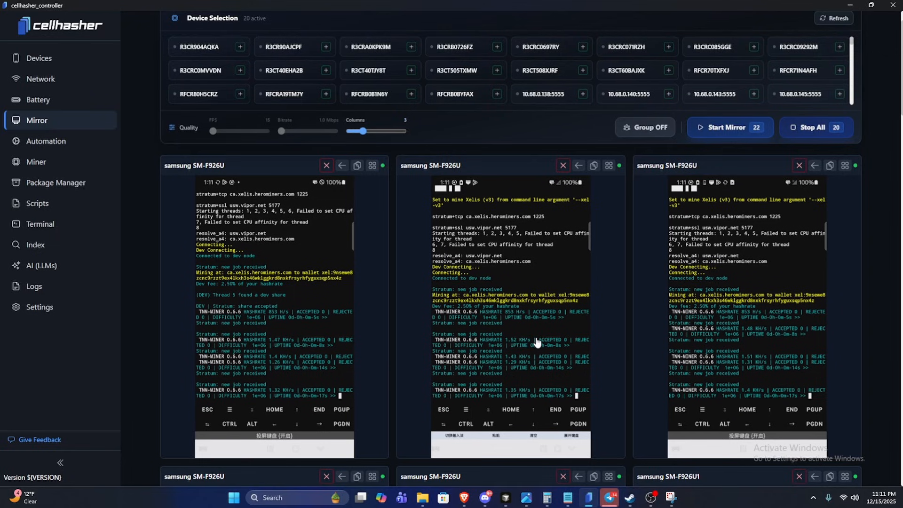
scroll(536, 341, down, 7)
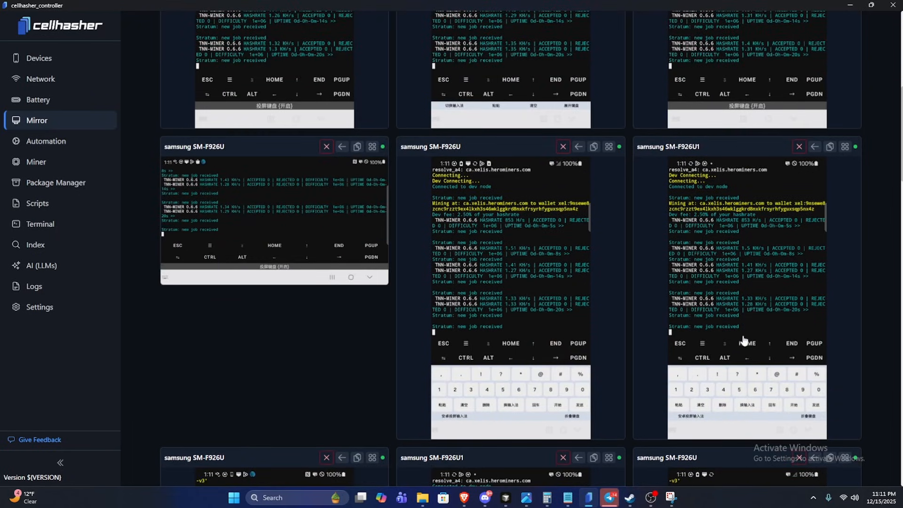
scroll(743, 348, down, 5)
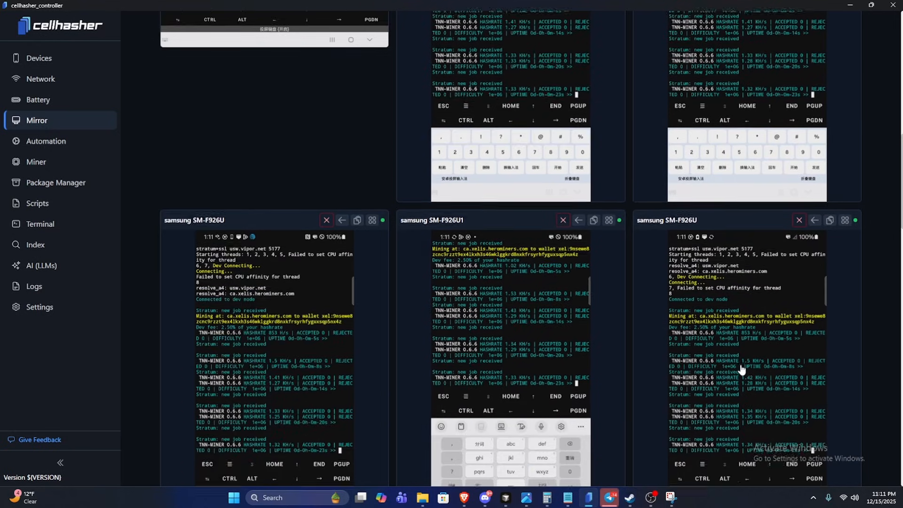
scroll(742, 369, down, 7)
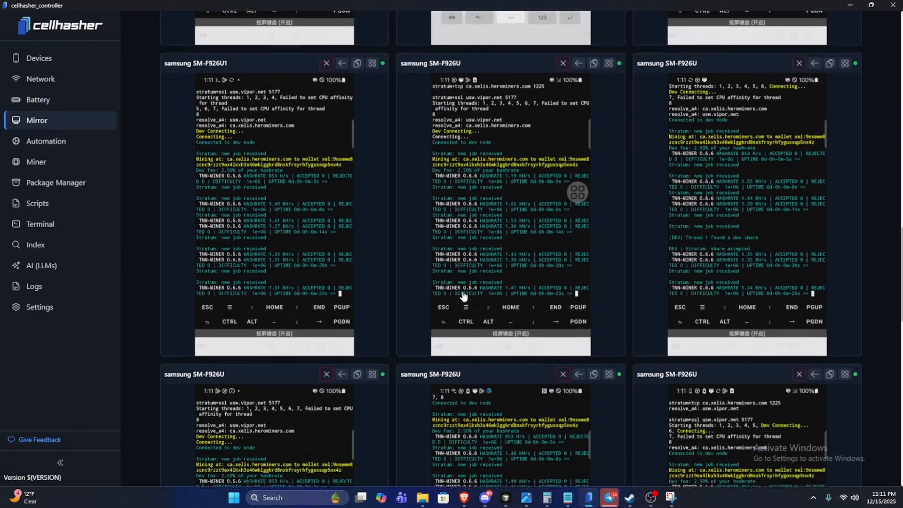
scroll(713, 346, down, 4)
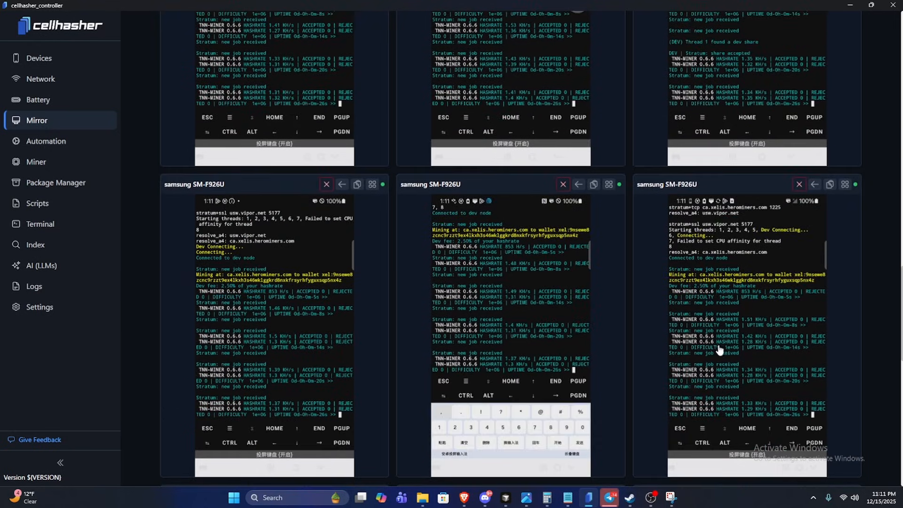
scroll(718, 349, down, 2)
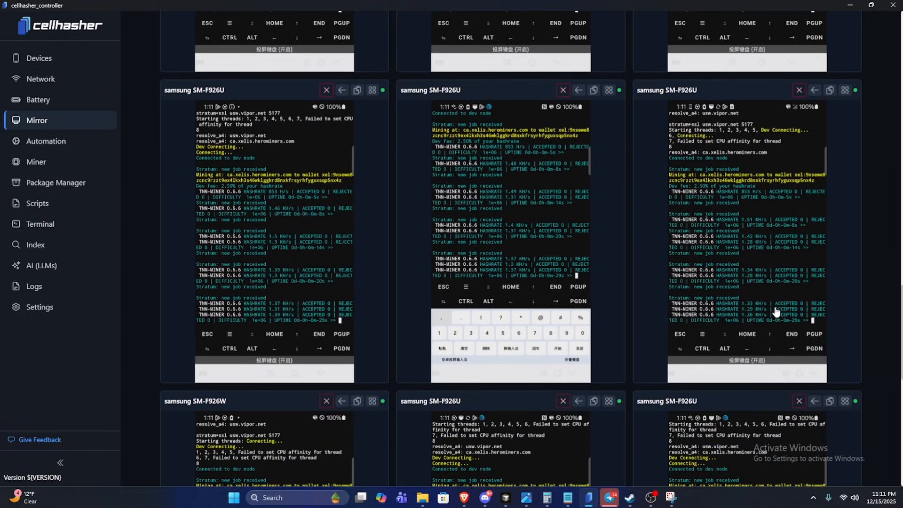
scroll(776, 313, down, 5)
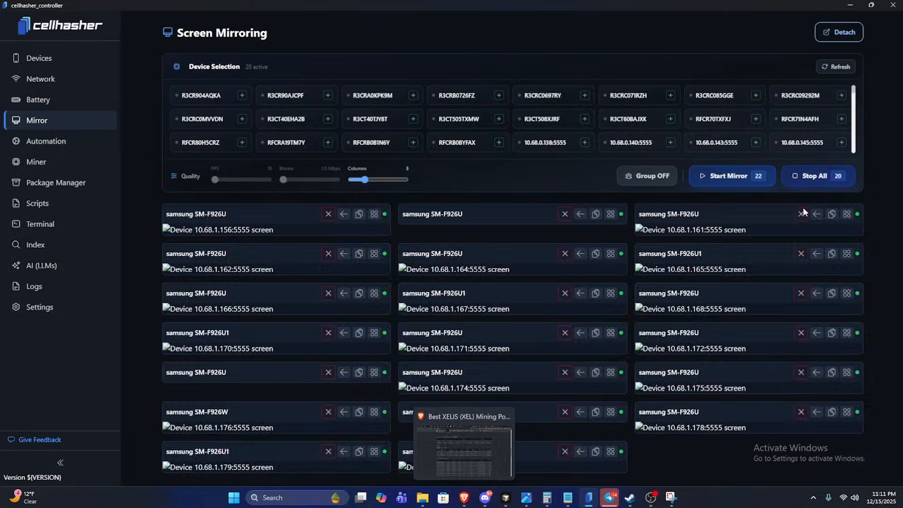
Stop all mirroring sessions and switch to the browser to check the Box1 worker's hash rate on the Xelis HeroMiners page.
click(817, 177)
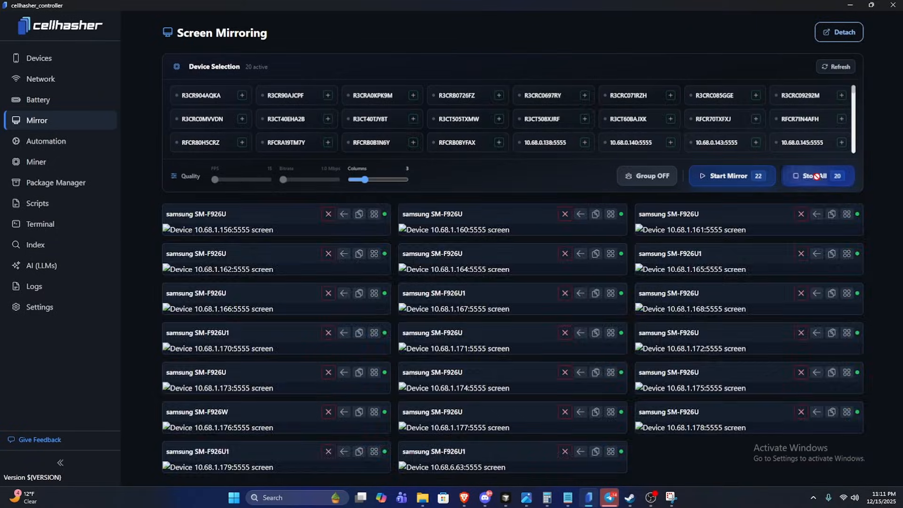
mouse_move(465, 498)
click(453, 450)
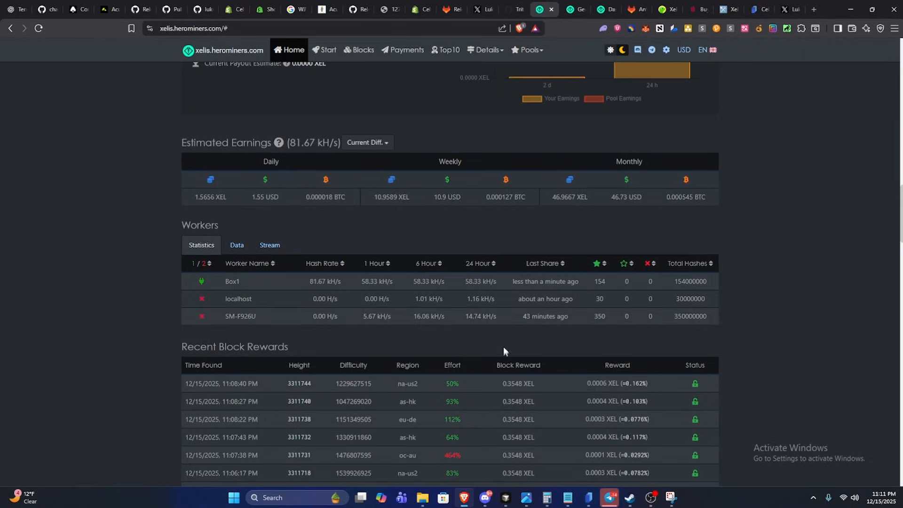
scroll(349, 203, up, 1)
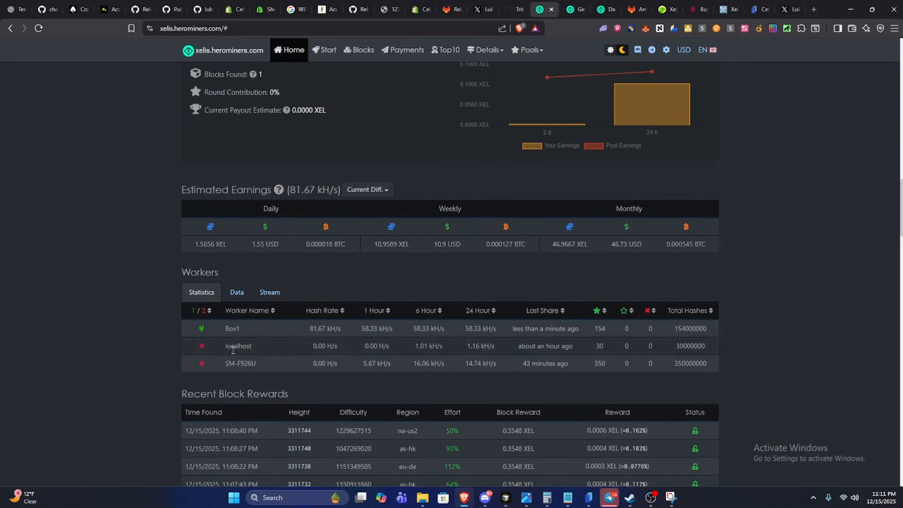
drag(225, 328, 323, 332)
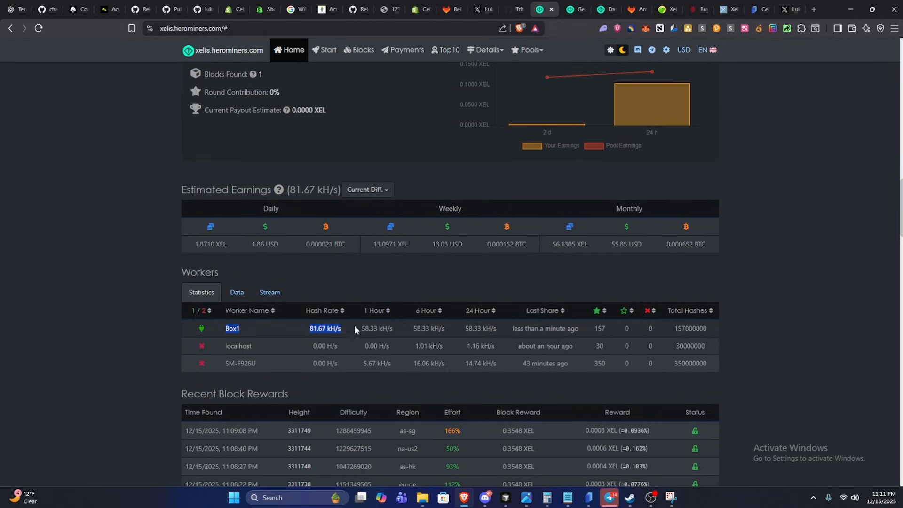
click(484, 279)
Capture a new snip of the Estimated Earnings and Box1 worker statistics with Snipping Tool, then minimize it.
click(672, 497)
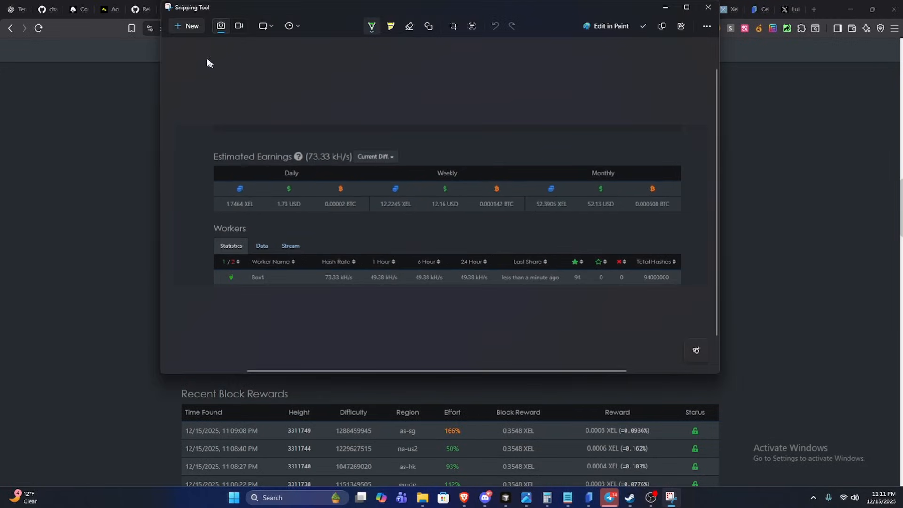
click(195, 27)
drag(150, 171, 733, 337)
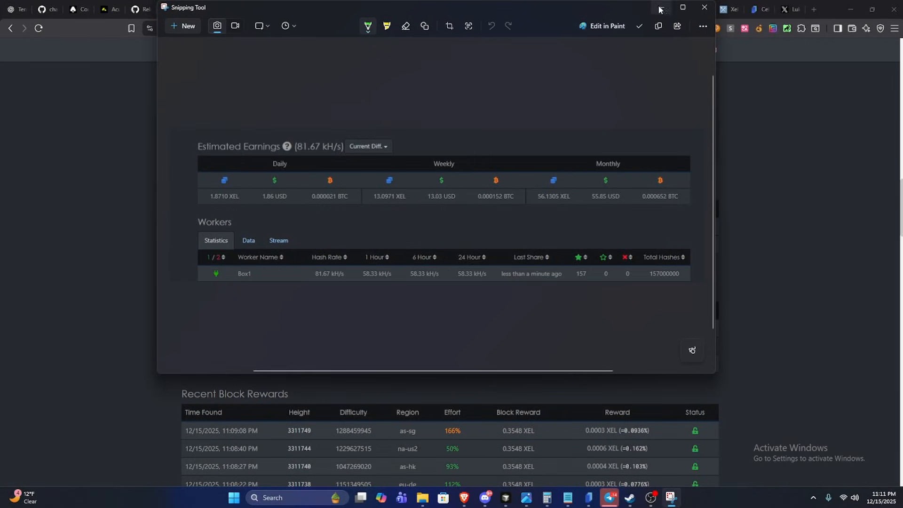
click(663, 7)
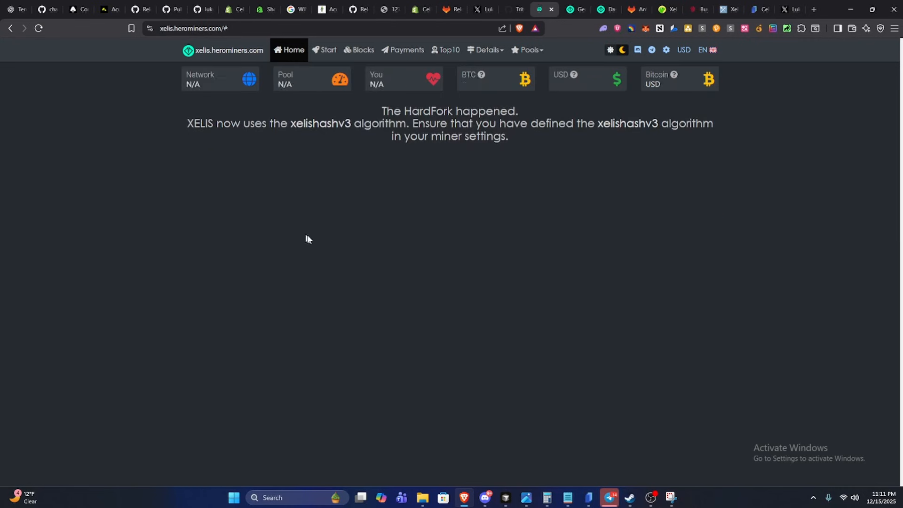
Review the wallet statistics, estimated earnings and worker list on the refreshed pool page.
scroll(435, 346, down, 5)
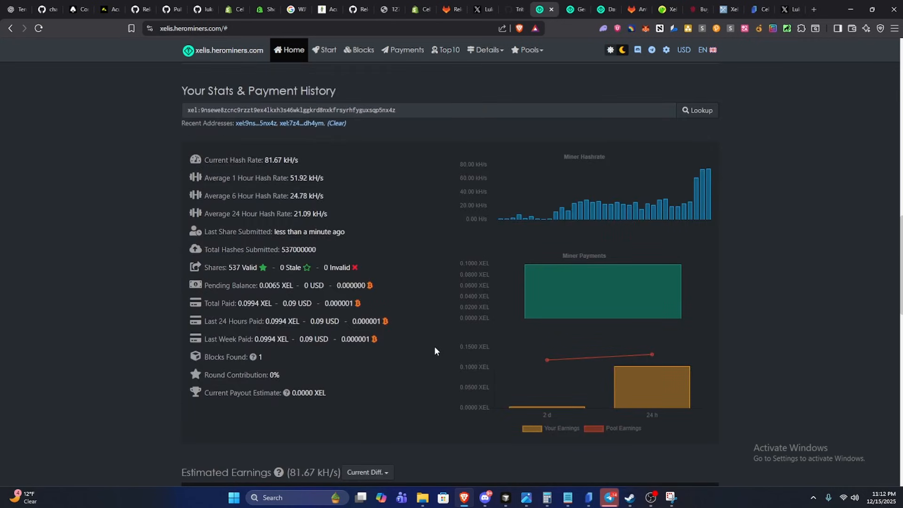
scroll(432, 347, down, 6)
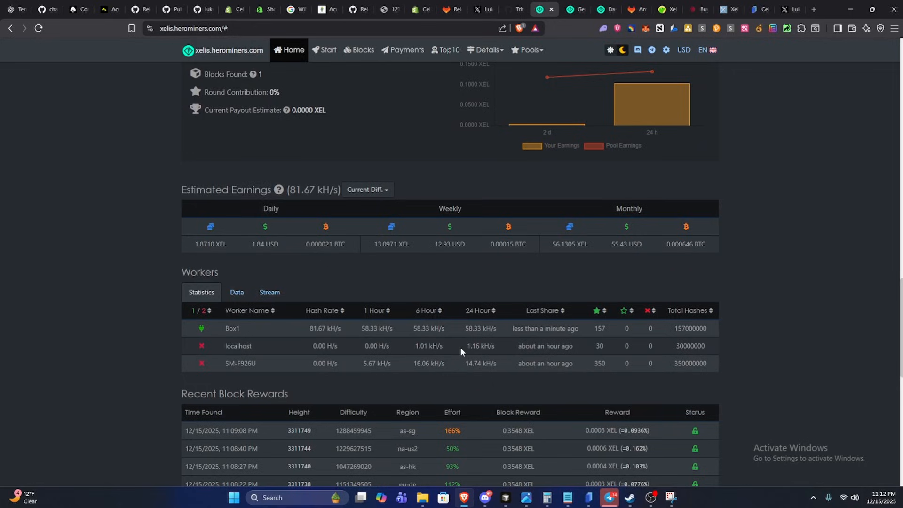
scroll(465, 353, up, 5)
scroll(484, 366, down, 5)
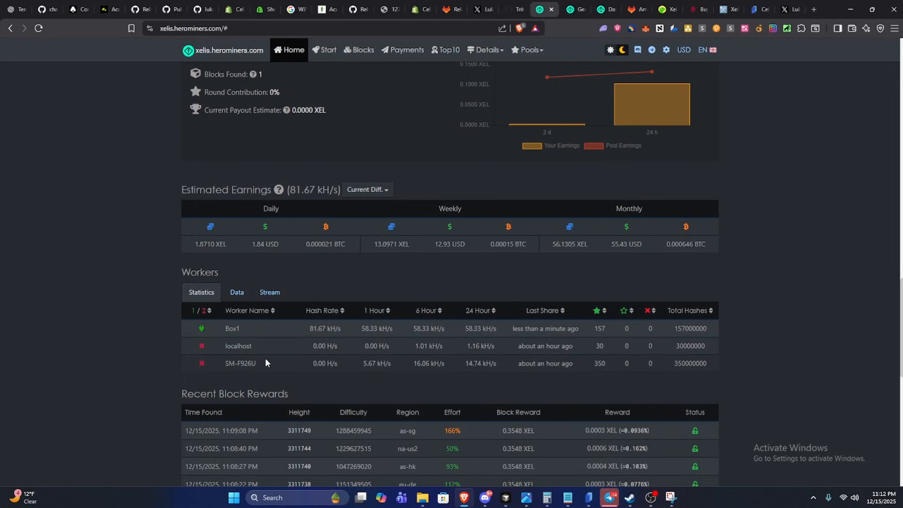
Switch to Cellhasher, check the worker name and other settings in the Xelis flightsheet, and close it without changes.
click(590, 498)
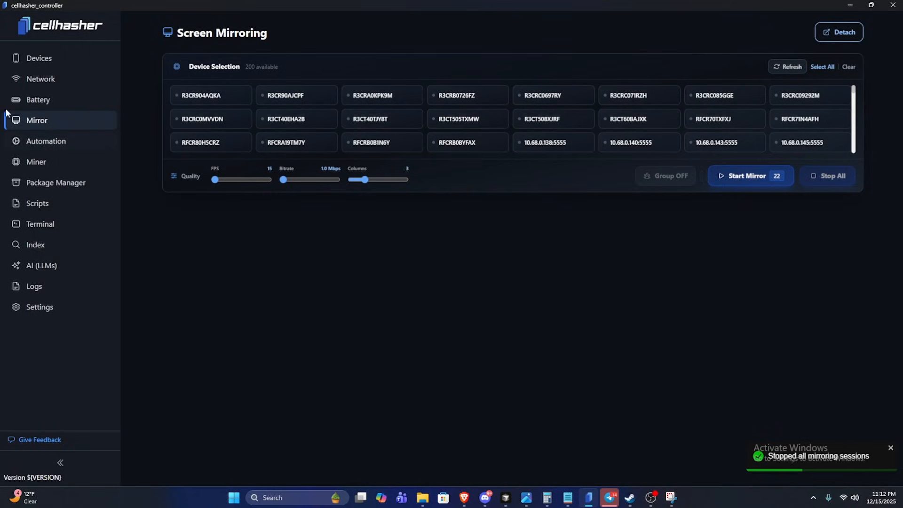
click(51, 162)
click(280, 66)
scroll(480, 281, down, 1)
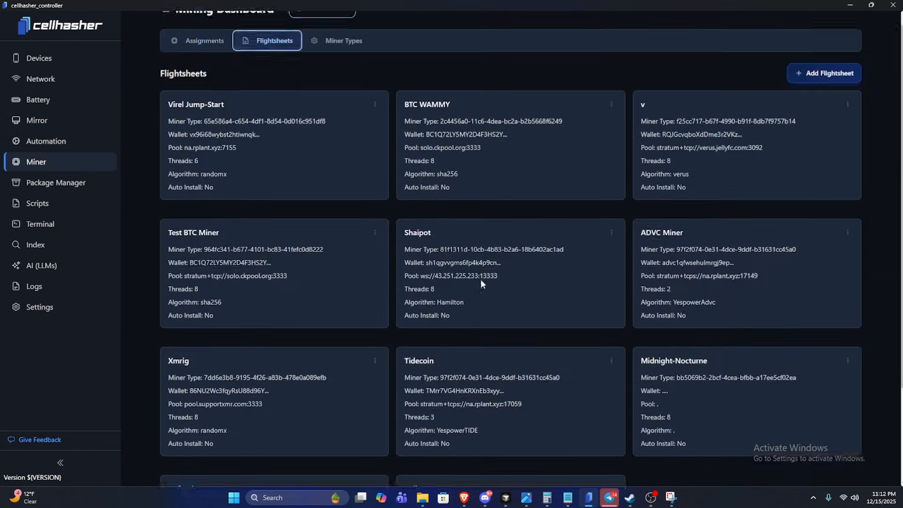
scroll(481, 282, down, 3)
click(611, 368)
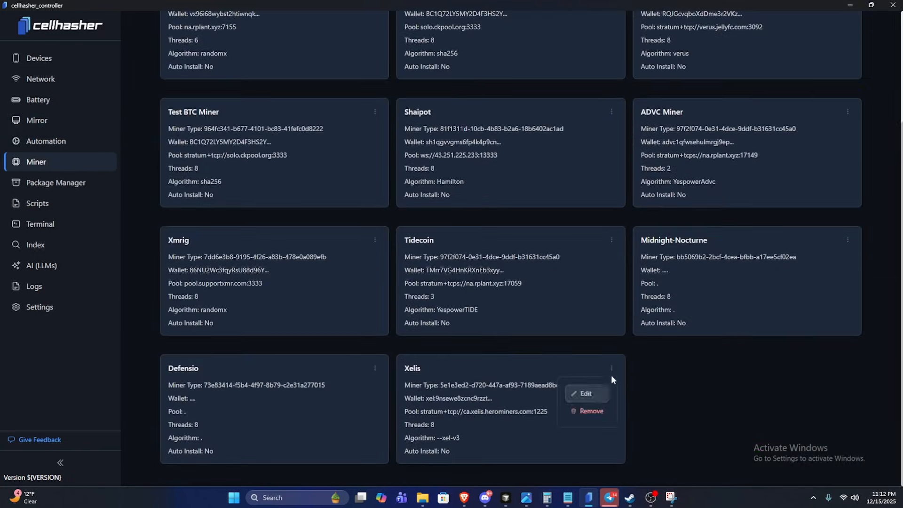
click(588, 393)
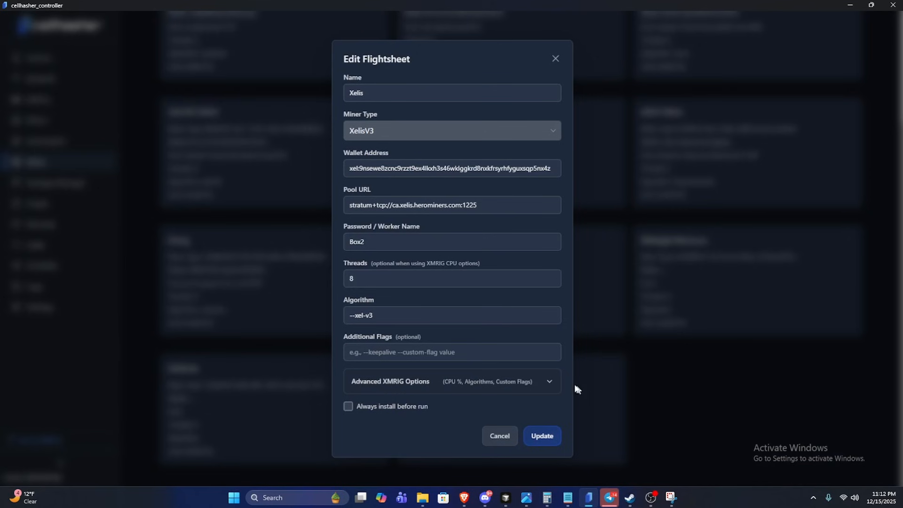
click(555, 60)
Return to the browser, reload the Xelis pool page, and check the payment history, wallet statistics and worker list.
click(70, 60)
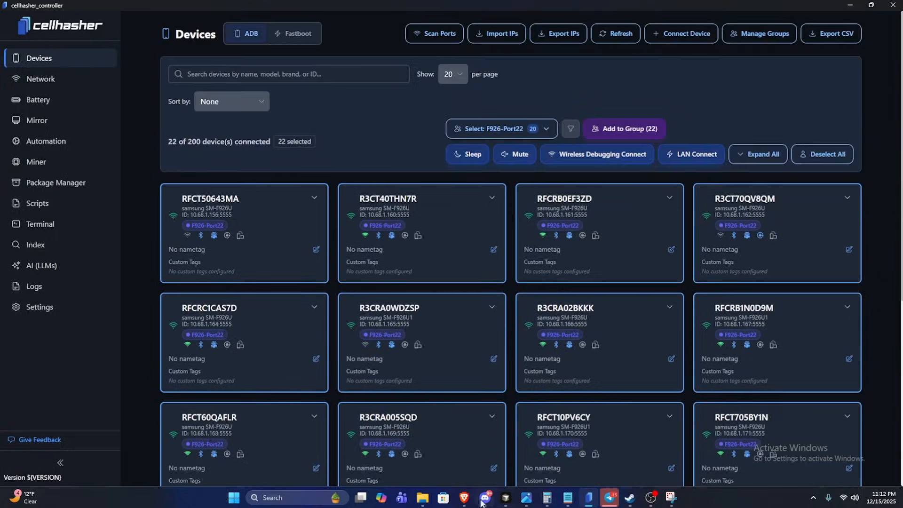
click(464, 497)
scroll(455, 380, down, 15)
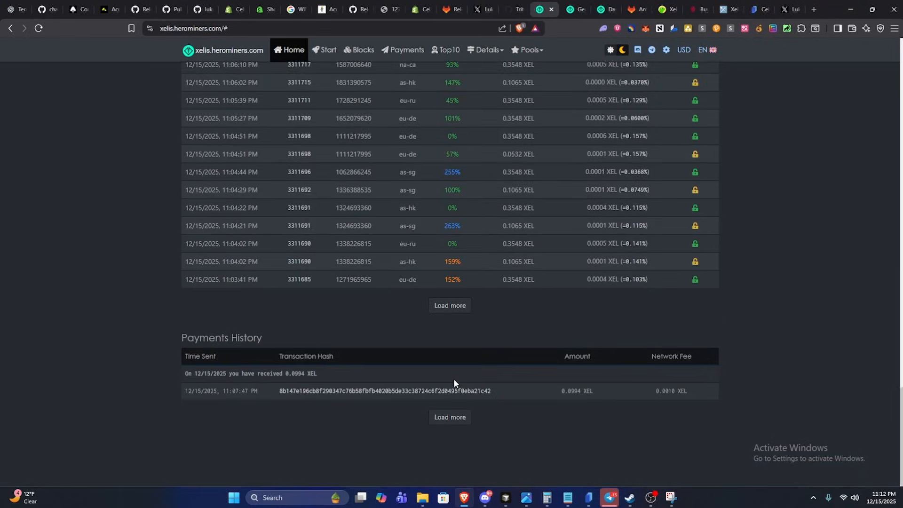
scroll(453, 377, up, 11)
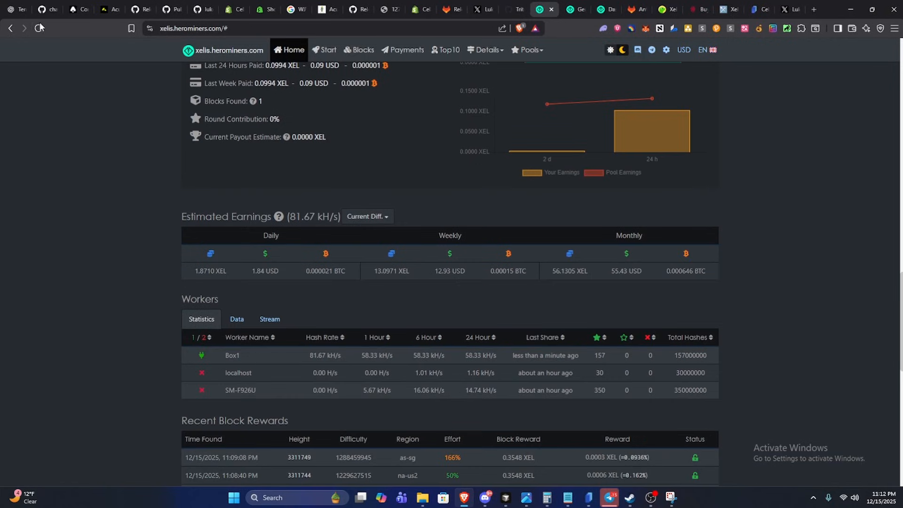
click(39, 29)
scroll(588, 361, down, 10)
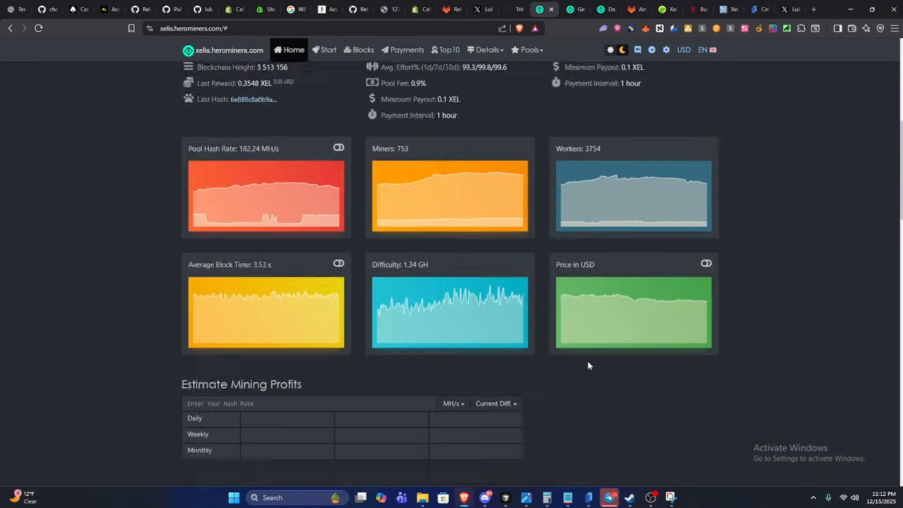
scroll(573, 353, down, 6)
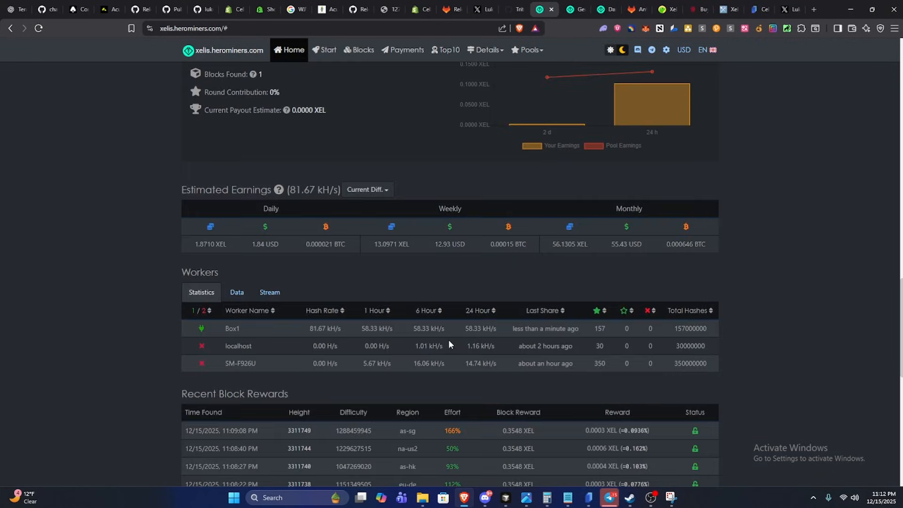
scroll(691, 304, up, 5)
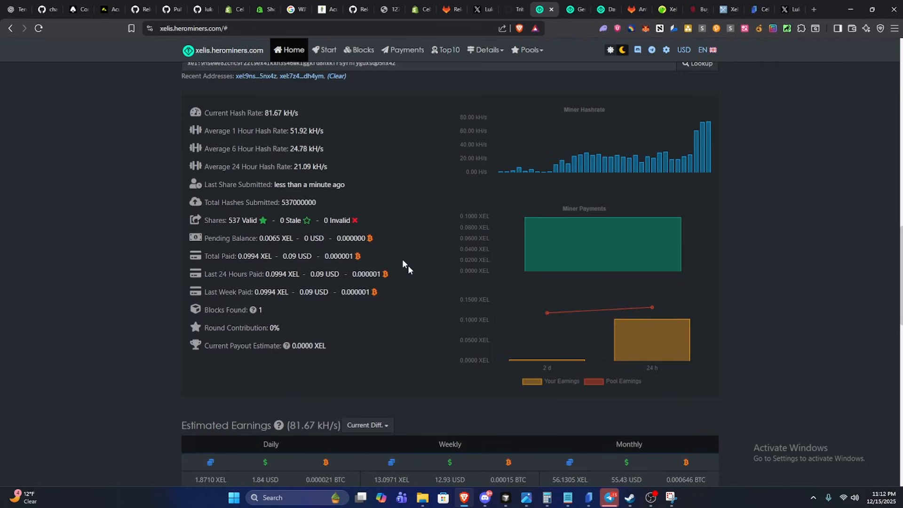
scroll(803, 314, down, 4)
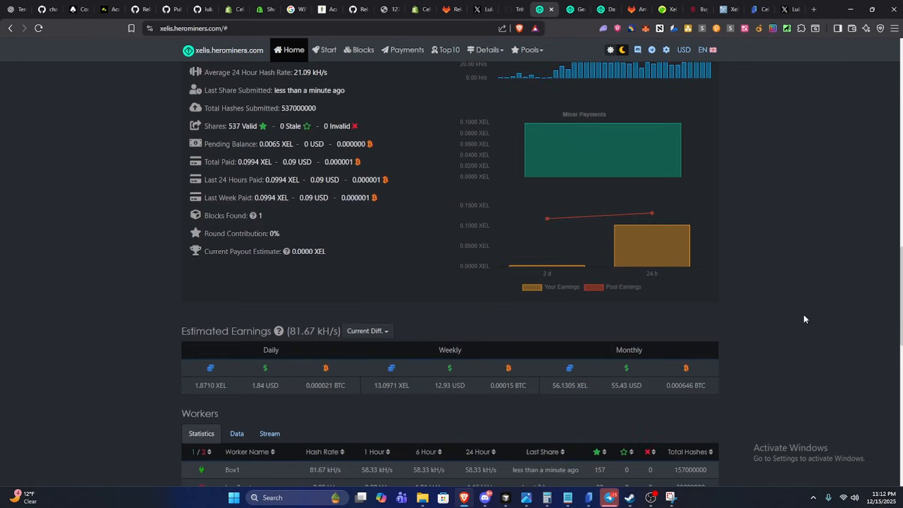
scroll(796, 321, down, 2)
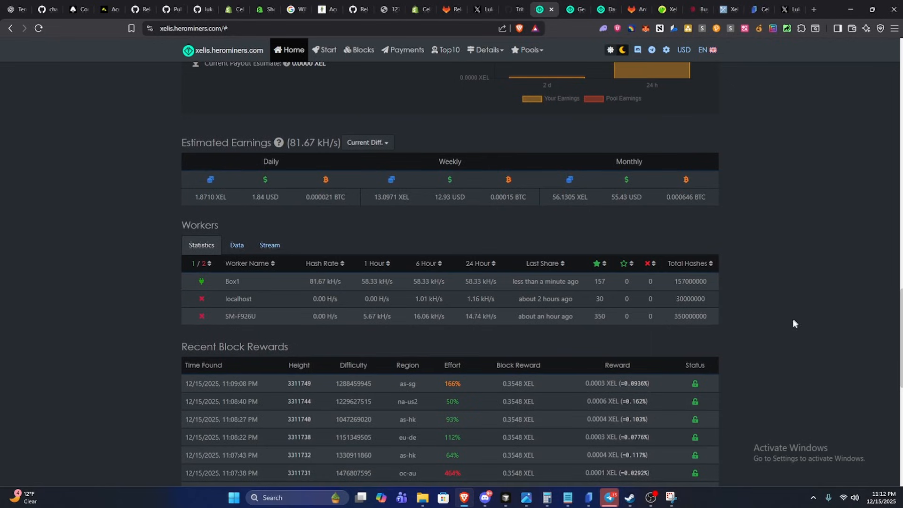